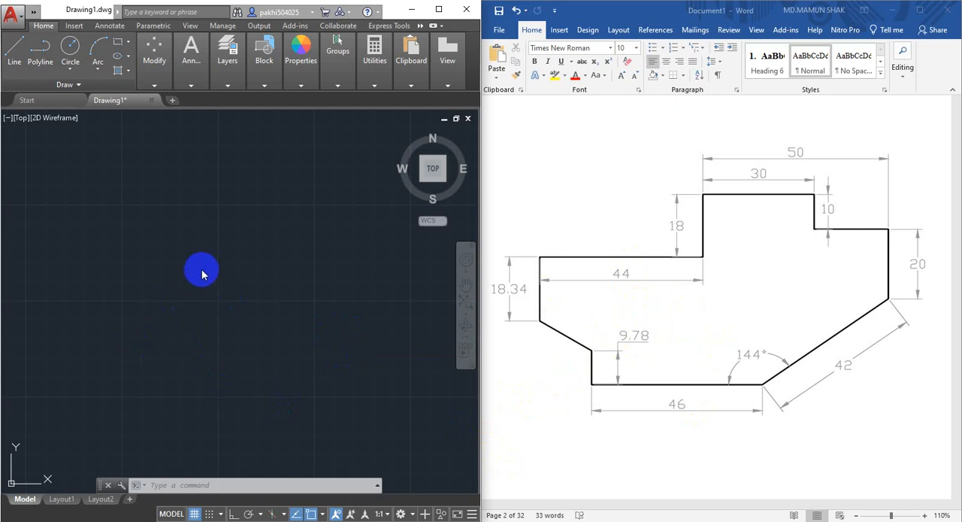
# Close the Drawing1 file and start a new blank drawing.
pyautogui.click(61, 105)
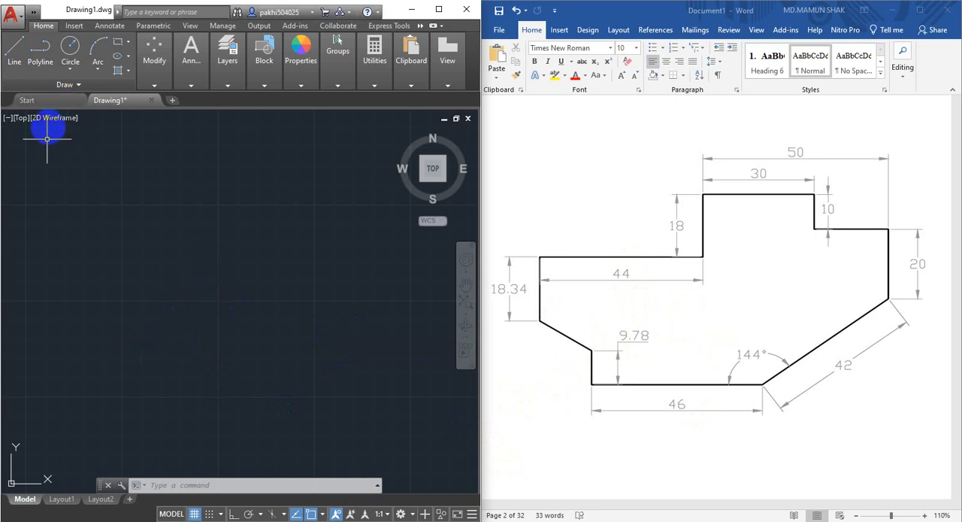
pyautogui.click(51, 105)
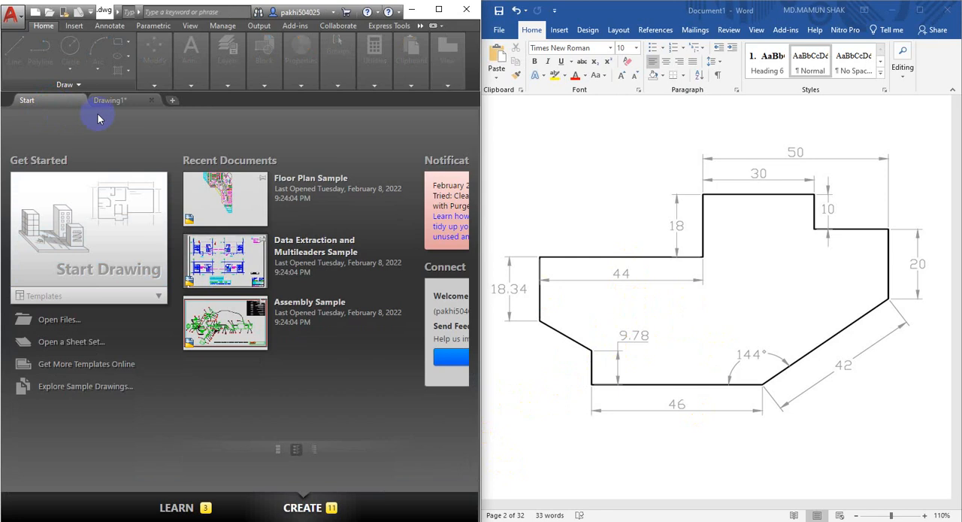
pyautogui.click(153, 100)
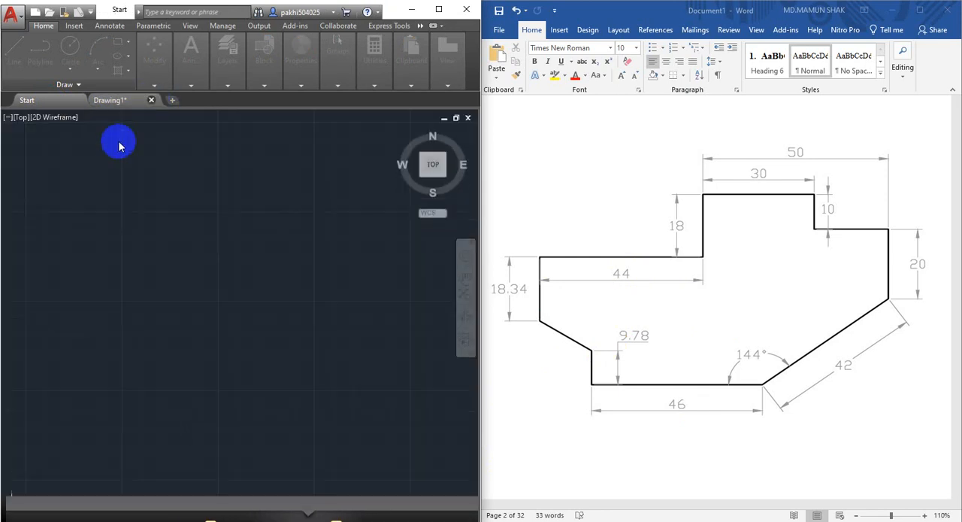
pyautogui.click(243, 293)
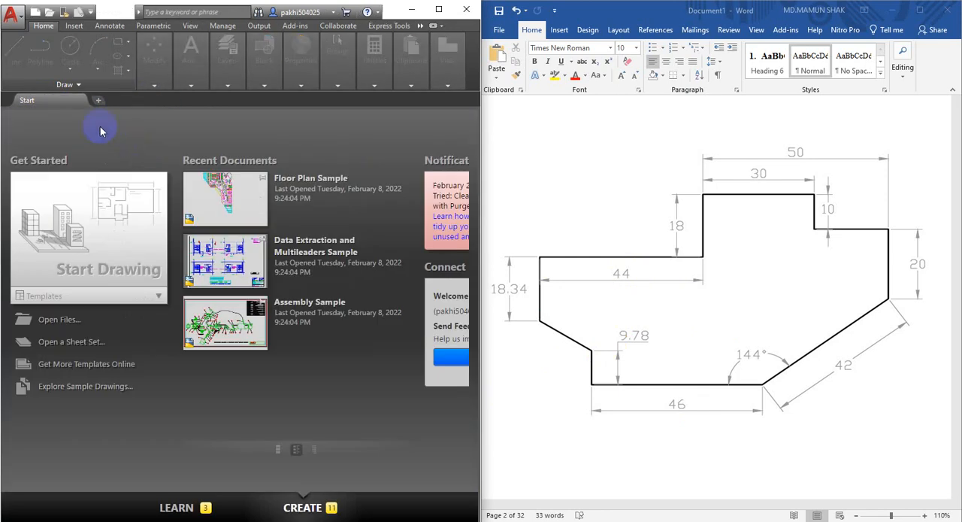
pyautogui.click(75, 244)
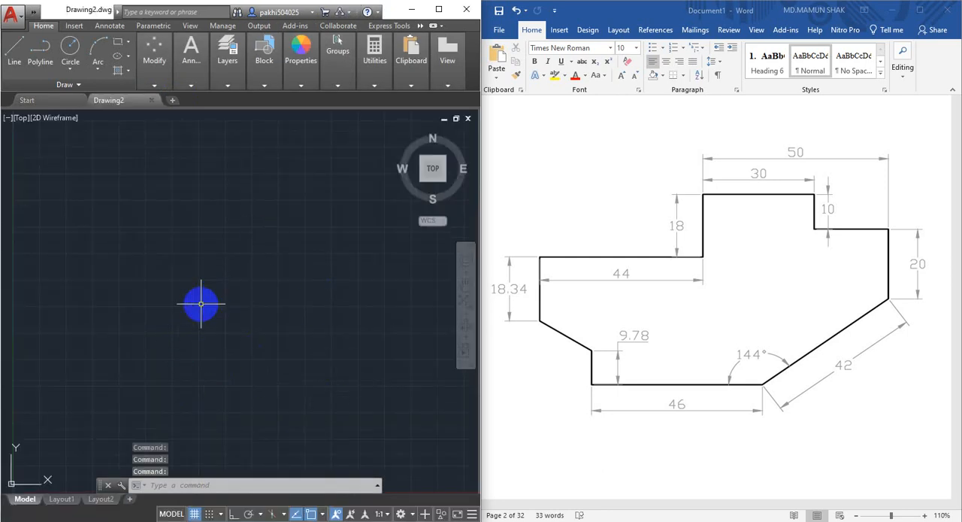
# Configure the drawing units with a decimal length precision of 0.00 and an insertion scale in millimeters.
pyautogui.write('un')
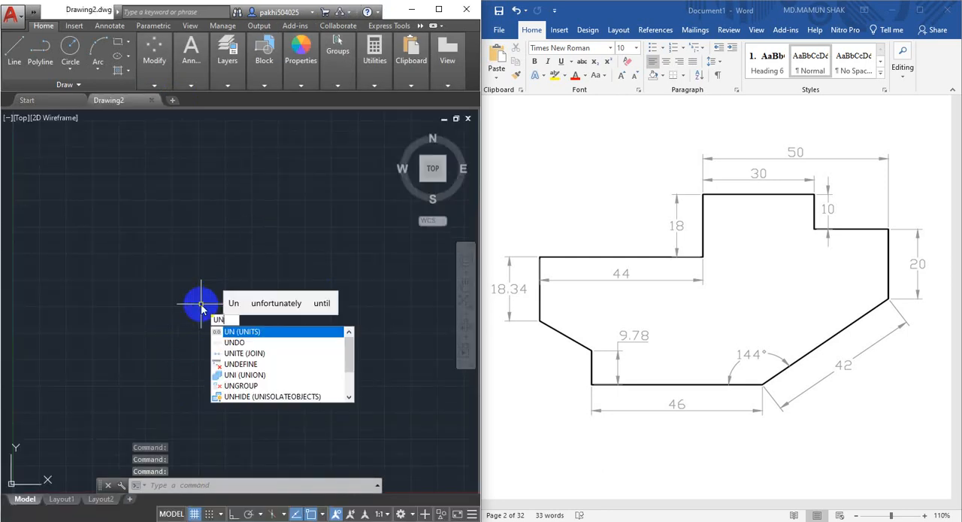
pyautogui.press('Return')
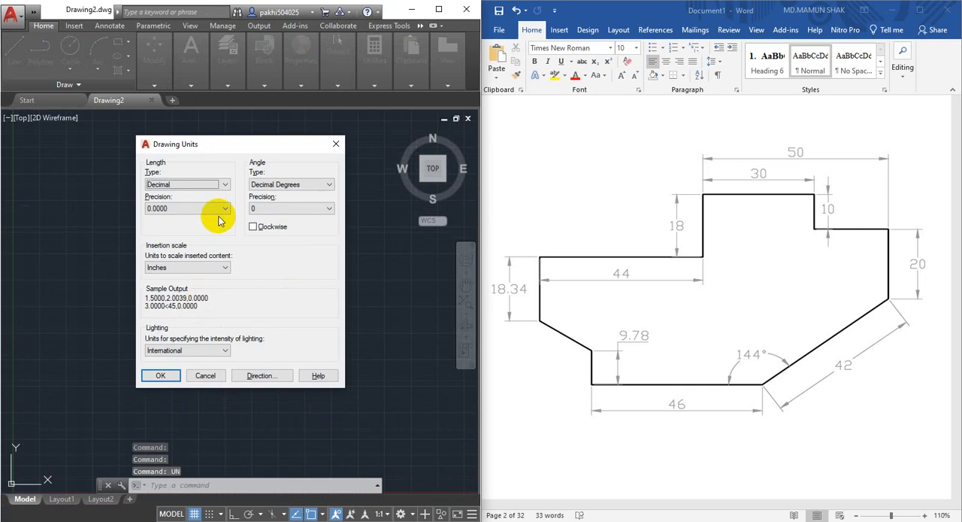
pyautogui.click(194, 184)
pyautogui.click(194, 185)
pyautogui.click(182, 209)
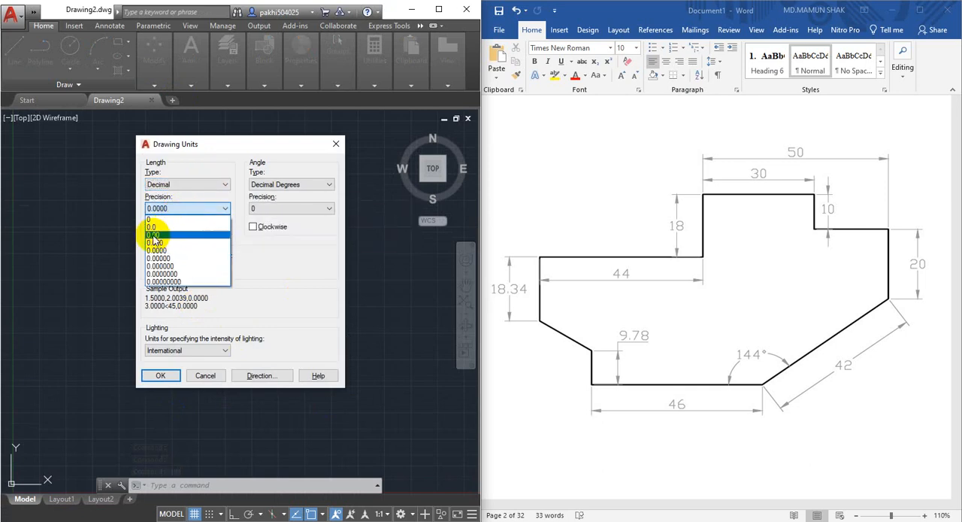
pyautogui.click(157, 235)
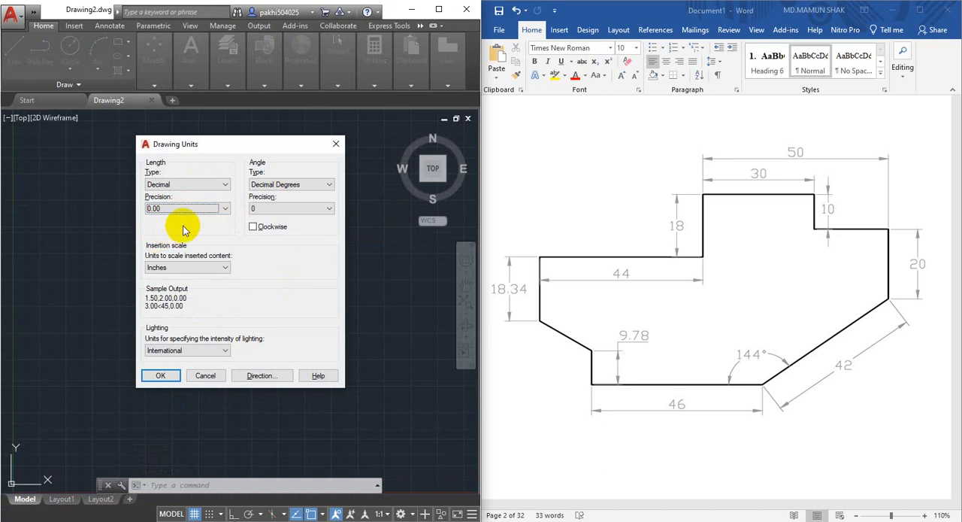
pyautogui.click(183, 268)
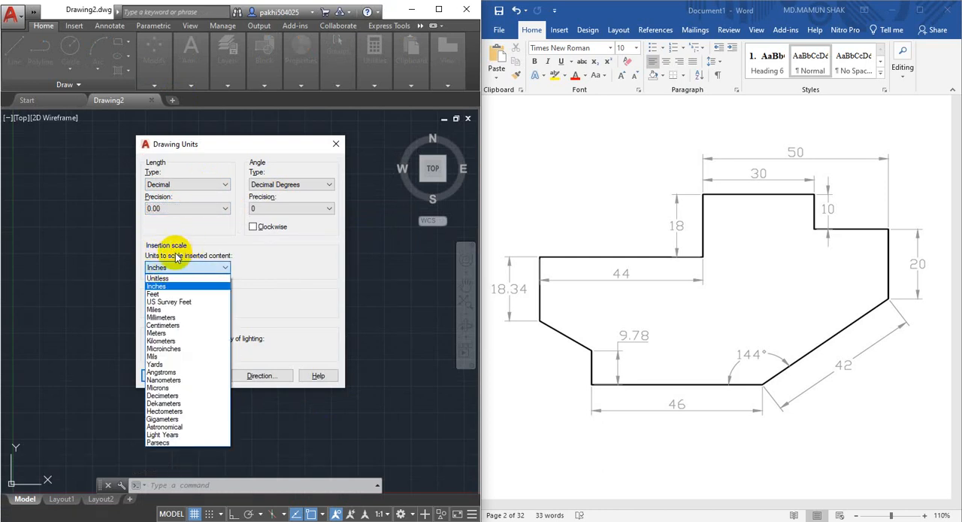
pyautogui.click(169, 317)
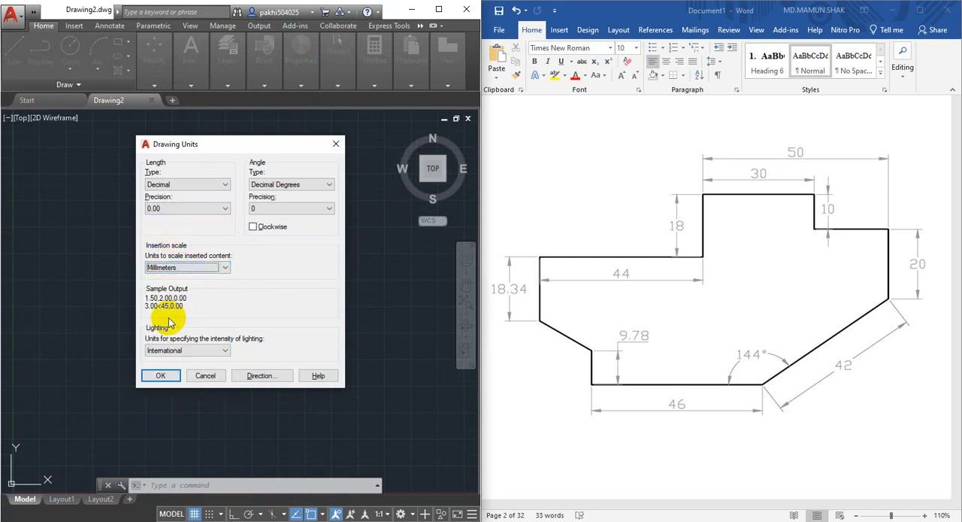
pyautogui.click(161, 374)
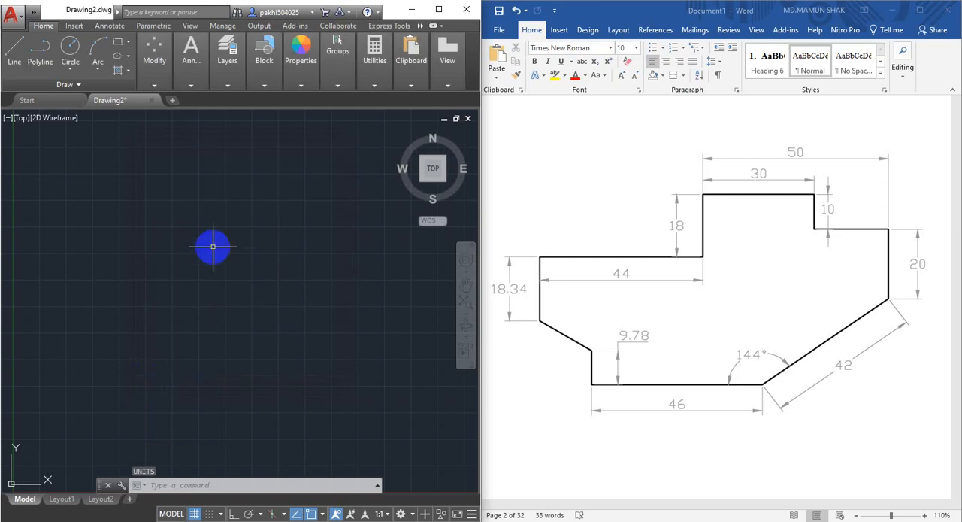
# Modify the Standard dimension style, setting the linear precision of its primary units to 0.00.
pyautogui.write('d')
pyautogui.press('Return')
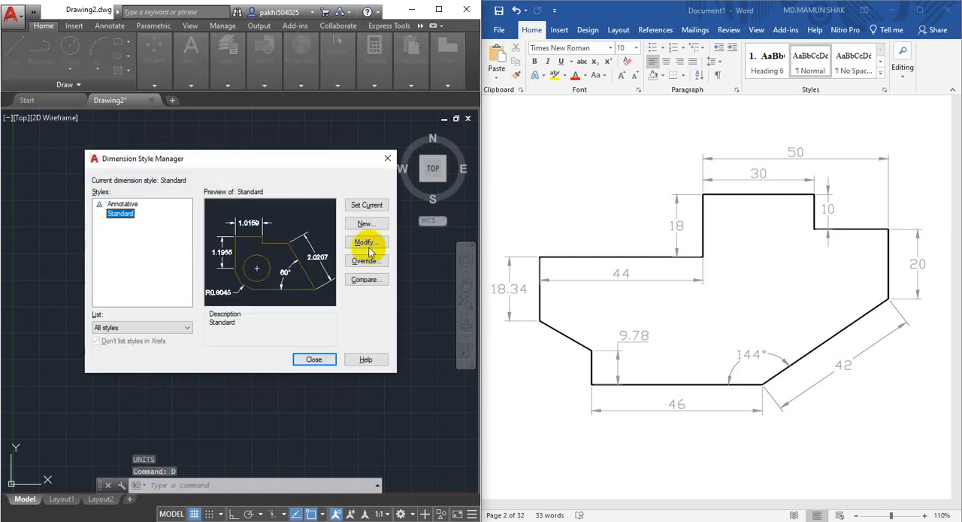
pyautogui.click(374, 245)
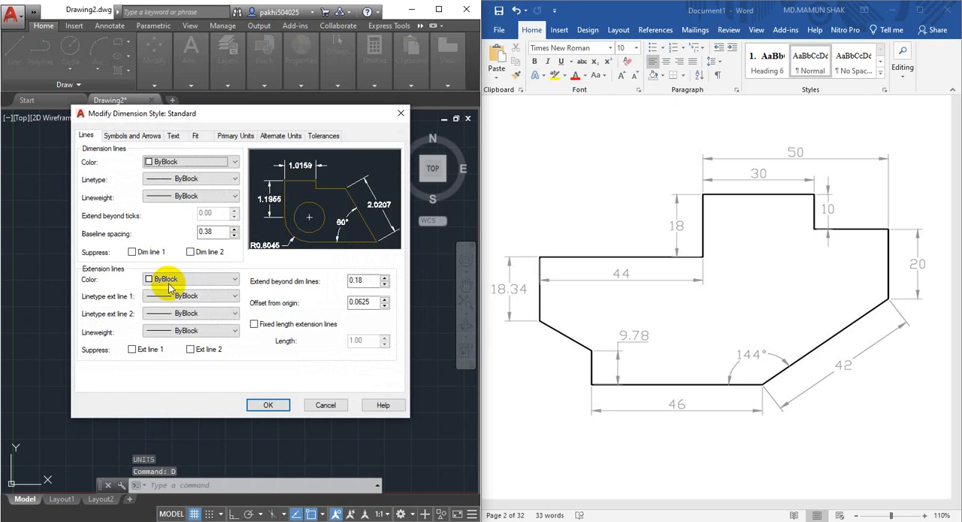
pyautogui.click(235, 136)
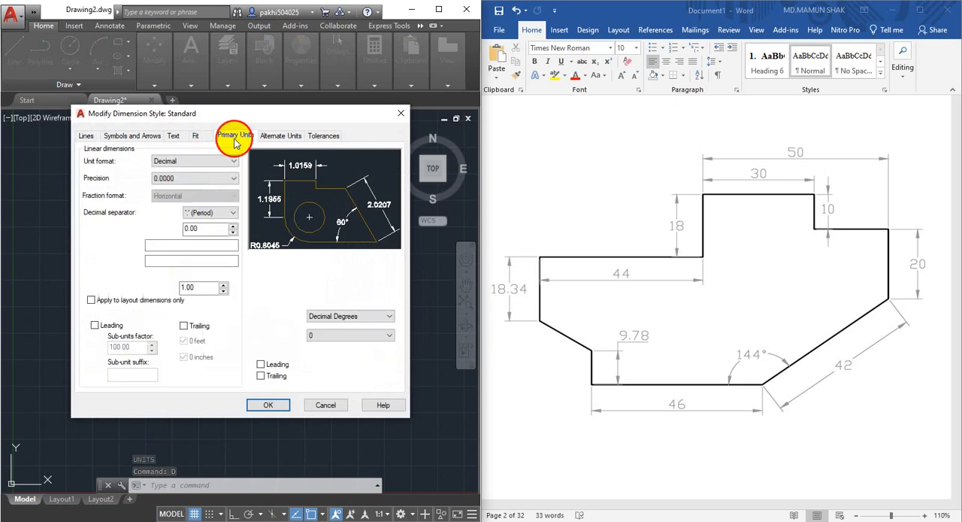
pyautogui.click(178, 182)
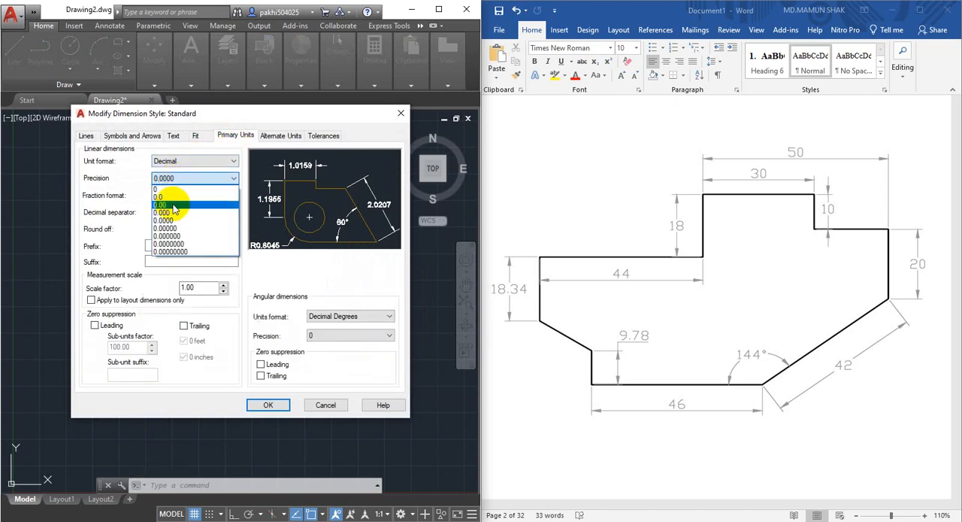
pyautogui.click(174, 205)
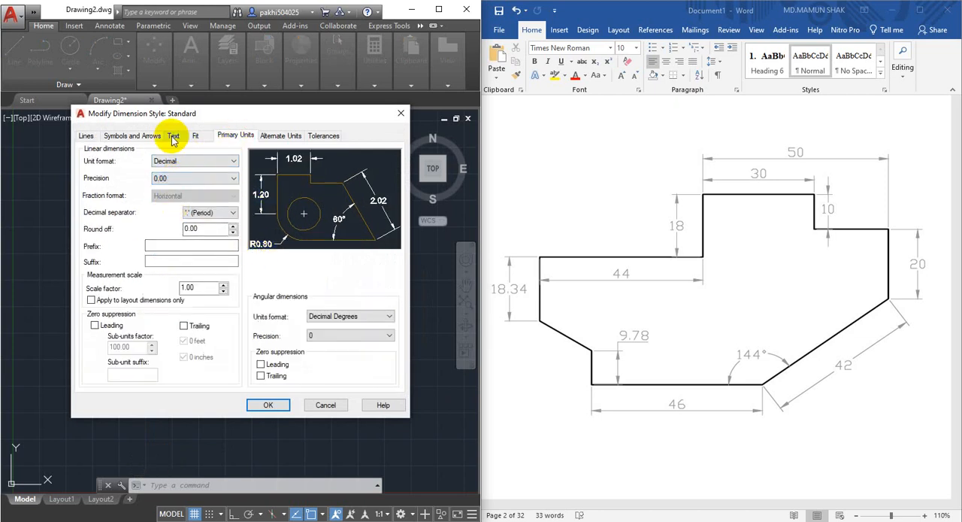
# Set the arrow size of the Standard dimension style to 0.5.
pyautogui.click(128, 136)
pyautogui.moveTo(108, 258); pyautogui.dragTo(57, 258)
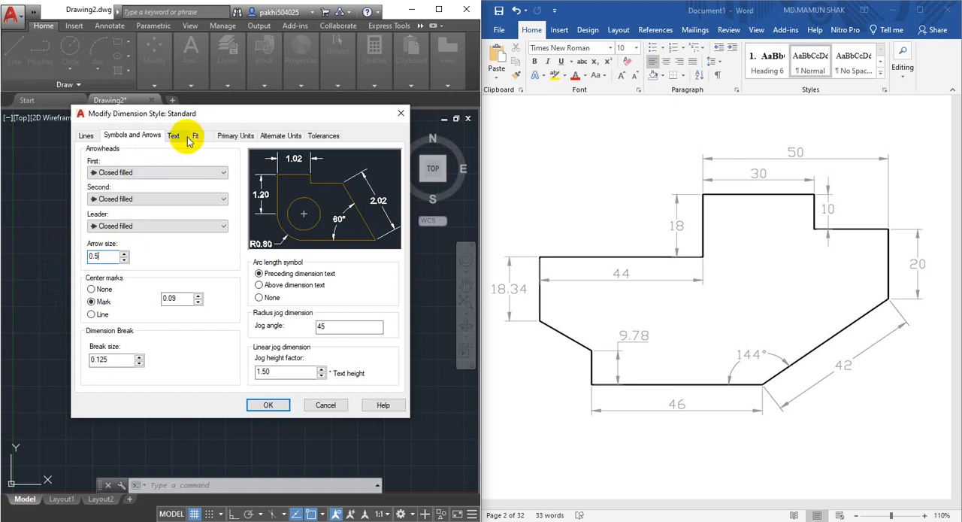
pyautogui.click(230, 136)
# Set the height of the Standard text style used by the dimension text to 1 and apply it.
pyautogui.click(173, 136)
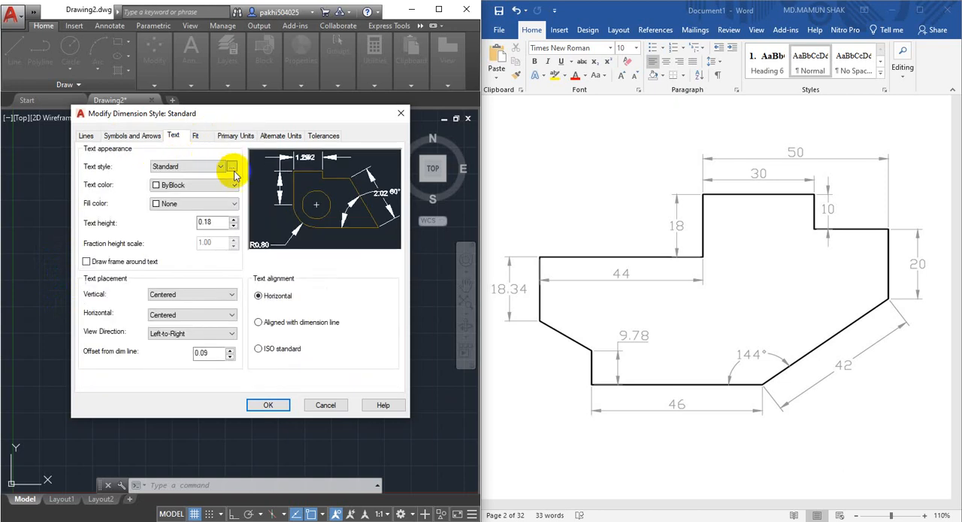
pyautogui.click(231, 166)
pyautogui.moveTo(358, 264); pyautogui.dragTo(251, 270)
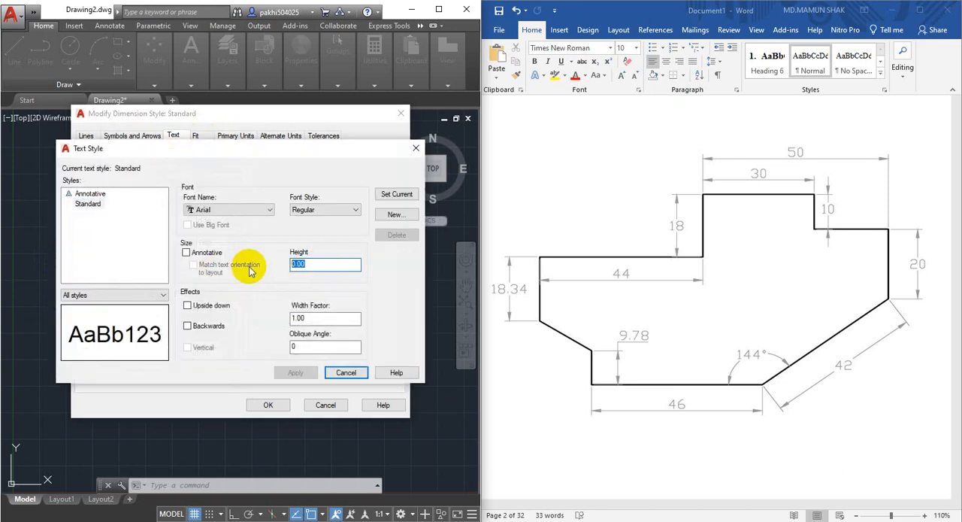
pyautogui.write('1')
pyautogui.click(295, 372)
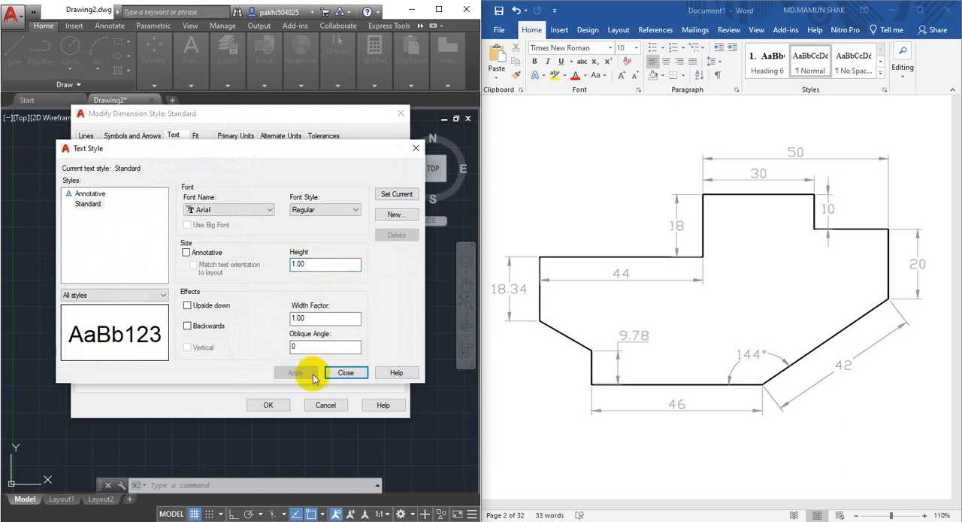
pyautogui.click(346, 372)
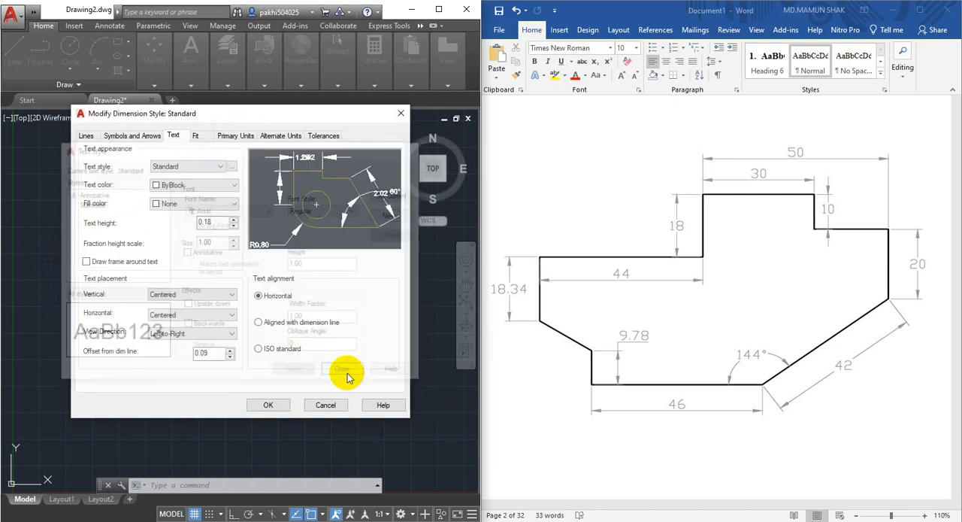
# Align the dimension text to ISO standard, save the Standard dimension style and set it as current.
pyautogui.click(259, 349)
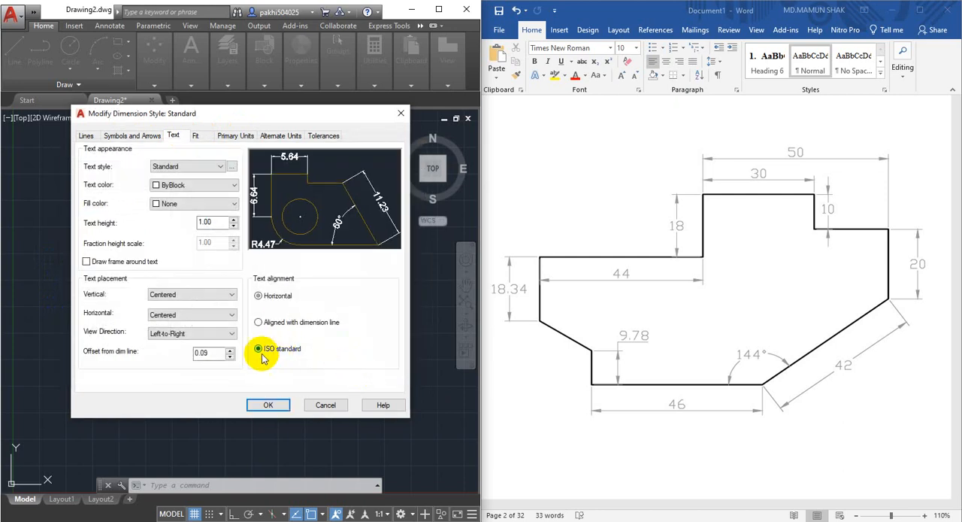
pyautogui.click(269, 405)
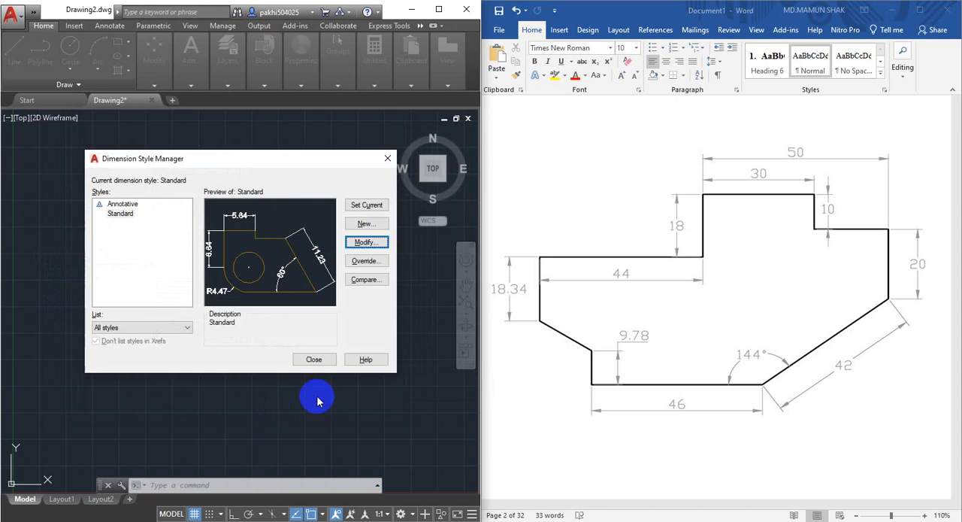
pyautogui.click(356, 206)
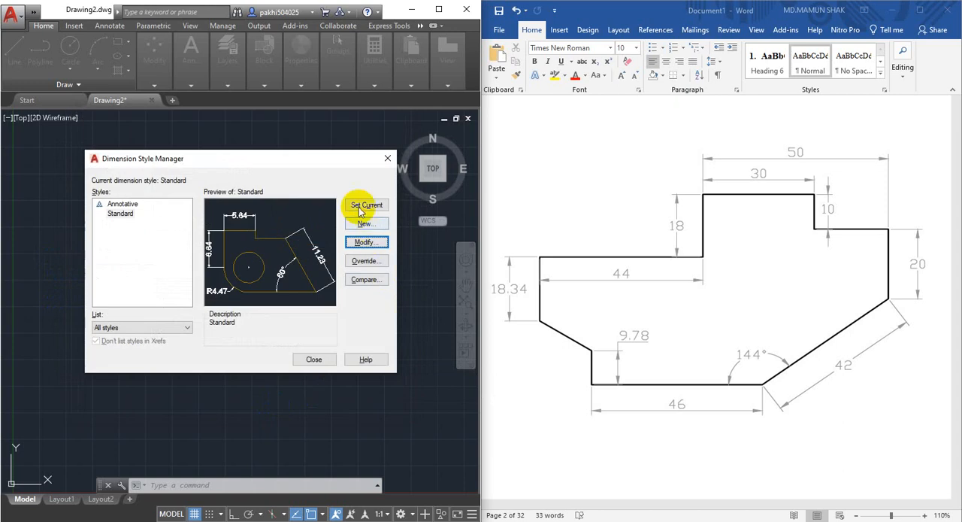
pyautogui.click(307, 360)
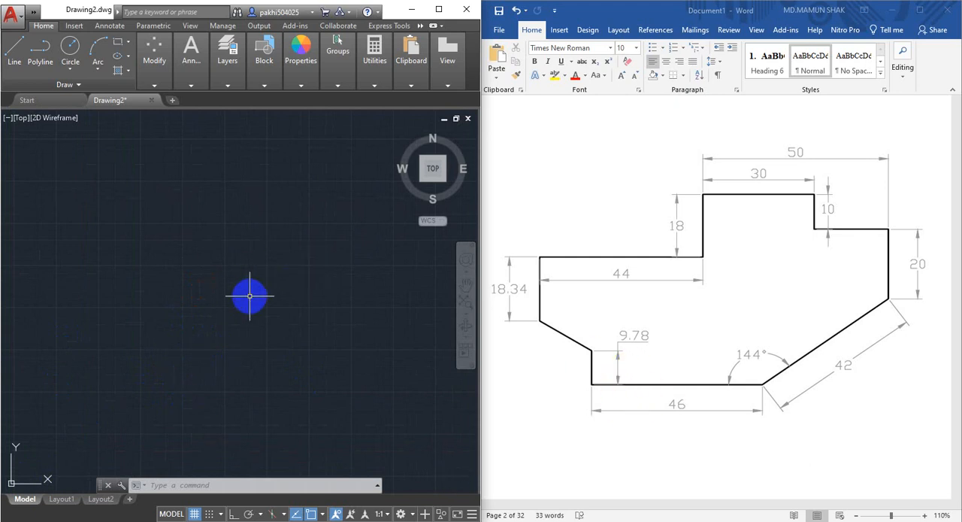
# Start the outline with a 9.78 mm line straight down from a picked point, with Ortho mode on.
pyautogui.click(15, 65)
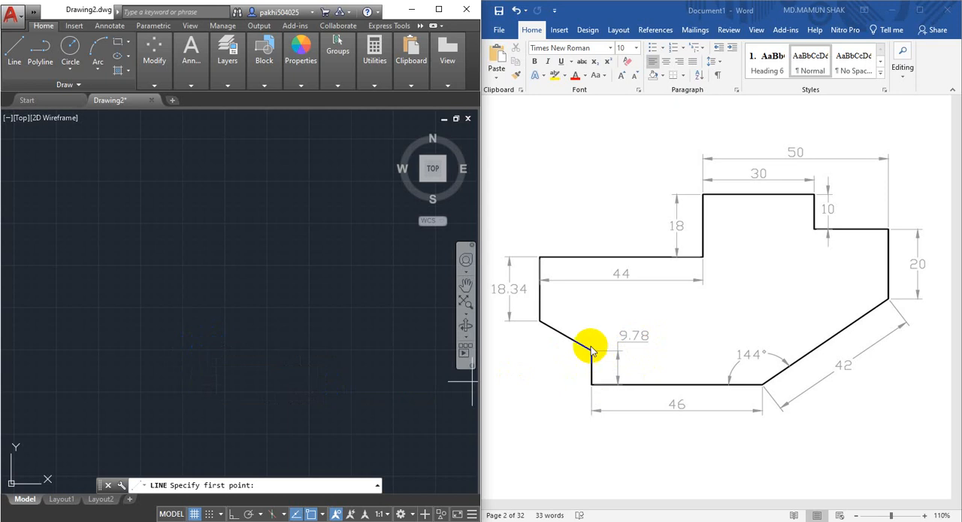
pyautogui.click(136, 297)
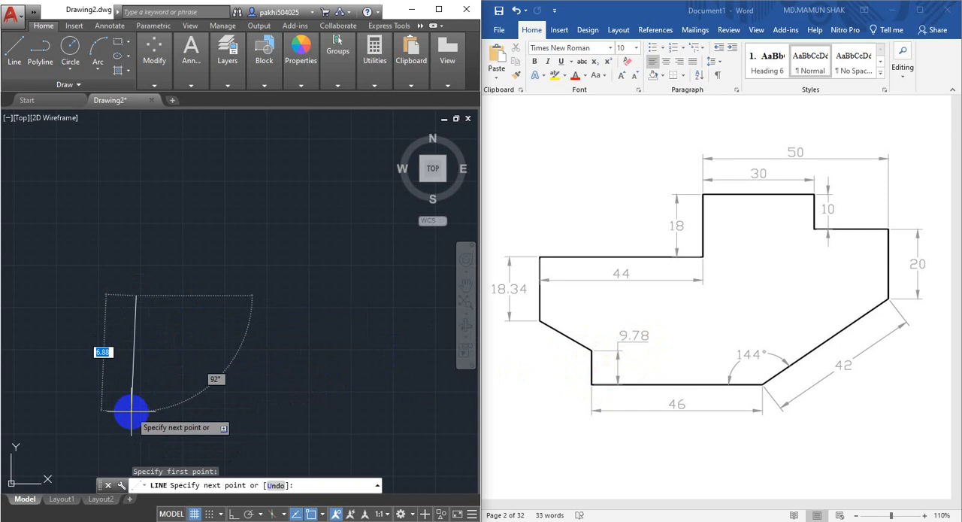
pyautogui.press('F8')
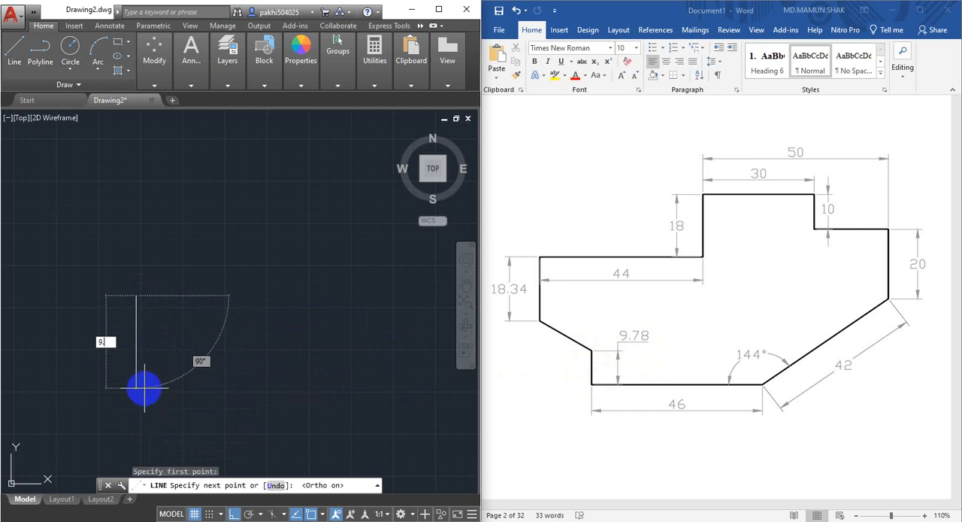
pyautogui.press('Return')
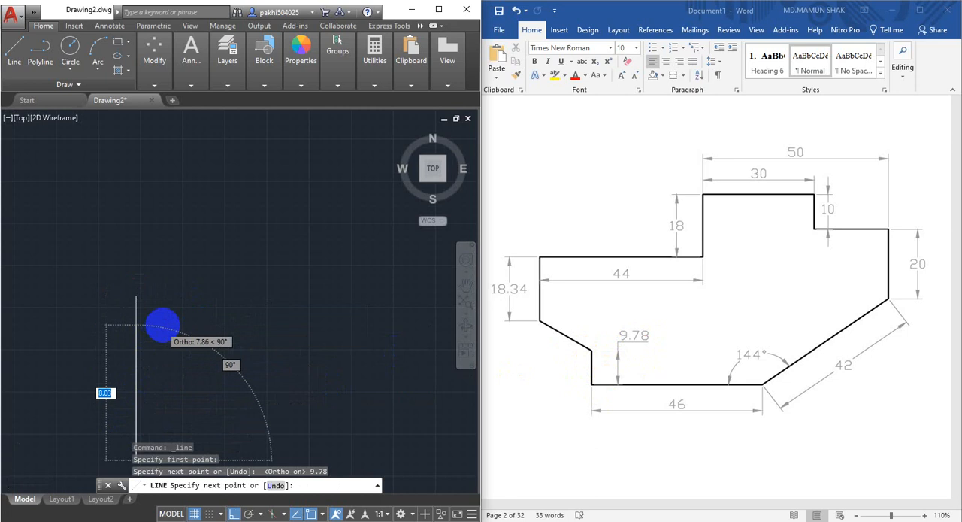
# Continue the outline with a 46 mm horizontal base line to the right from the lower end of the vertical line.
pyautogui.scroll(-2, 265, 355)
pyautogui.moveTo(264, 355); pyautogui.dragTo(356, 358, button='middle')
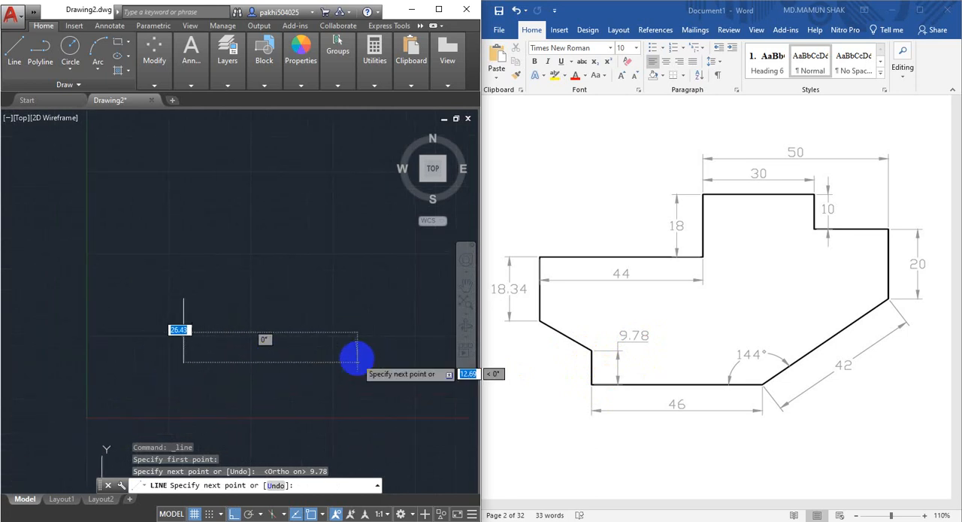
pyautogui.scroll(2, 243, 373)
pyautogui.moveTo(208, 365); pyautogui.dragTo(194, 369, button='middle')
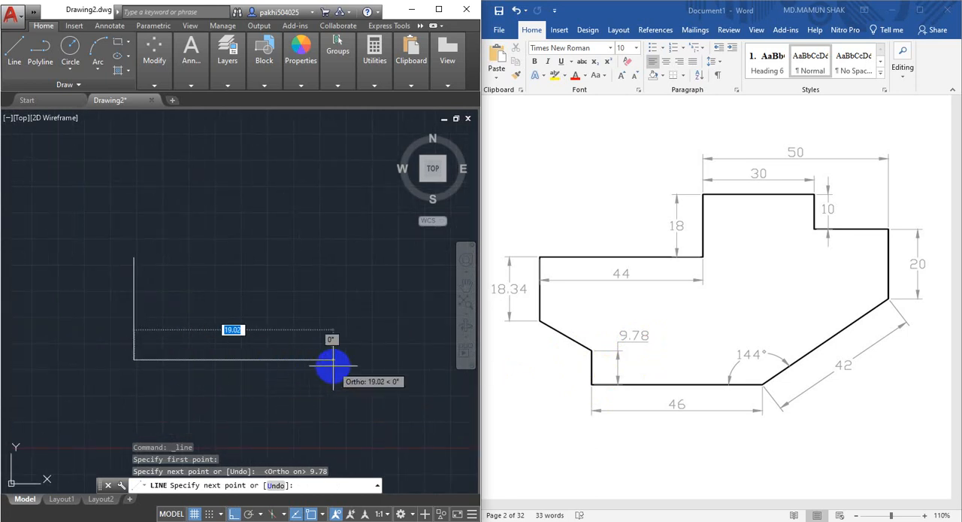
pyautogui.write('46')
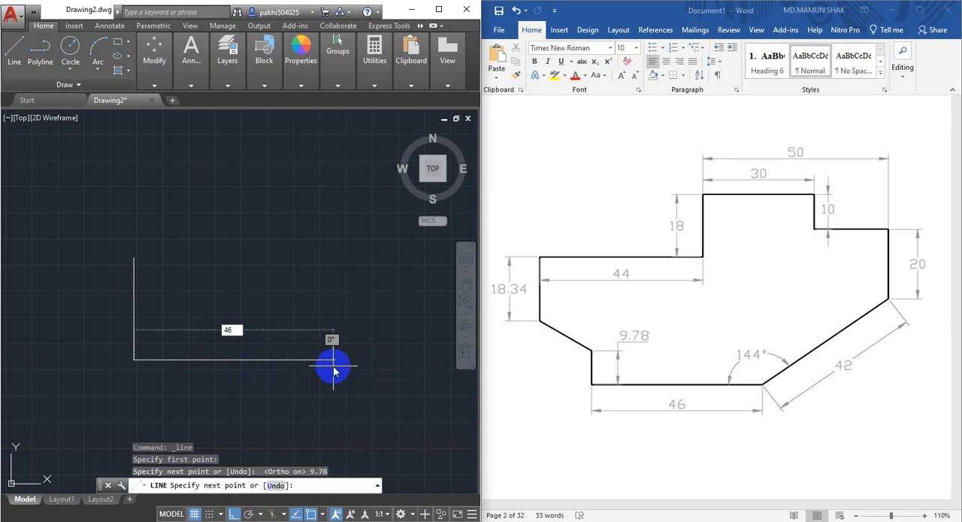
pyautogui.press('Return')
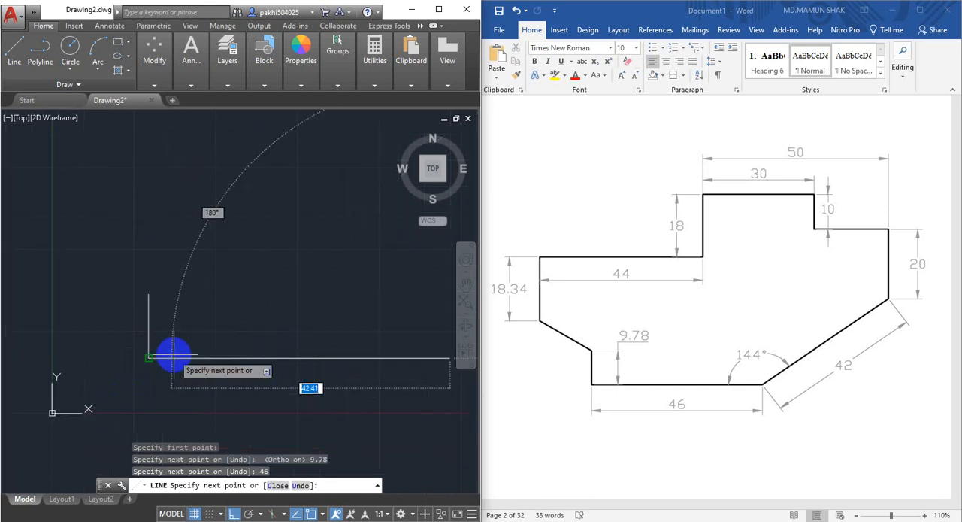
pyautogui.moveTo(342, 353); pyautogui.dragTo(256, 378, button='middle')
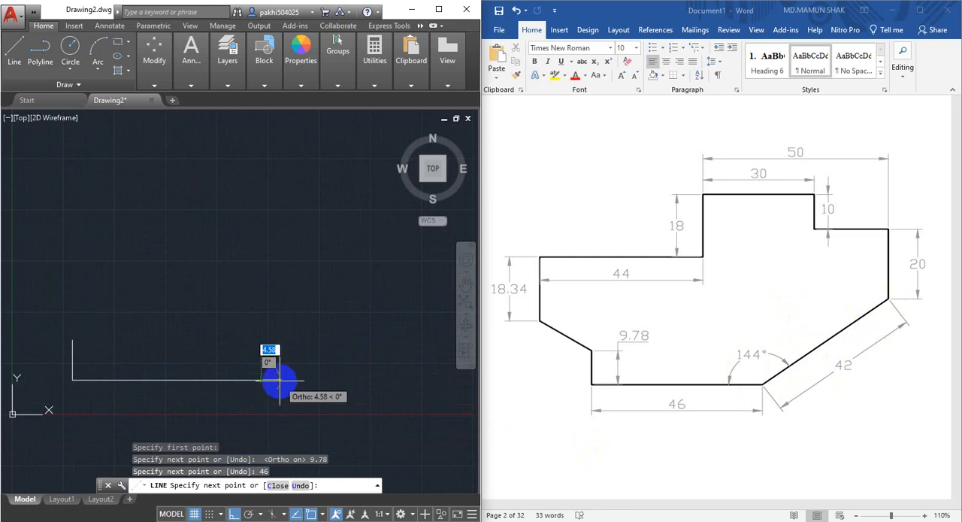
# Turn Ortho mode off and continue the outline from the base line's end with a 42 mm line at 36° up to the right.
pyautogui.scroll(2, 277, 383)
pyautogui.moveTo(275, 378); pyautogui.dragTo(335, 377, button='middle')
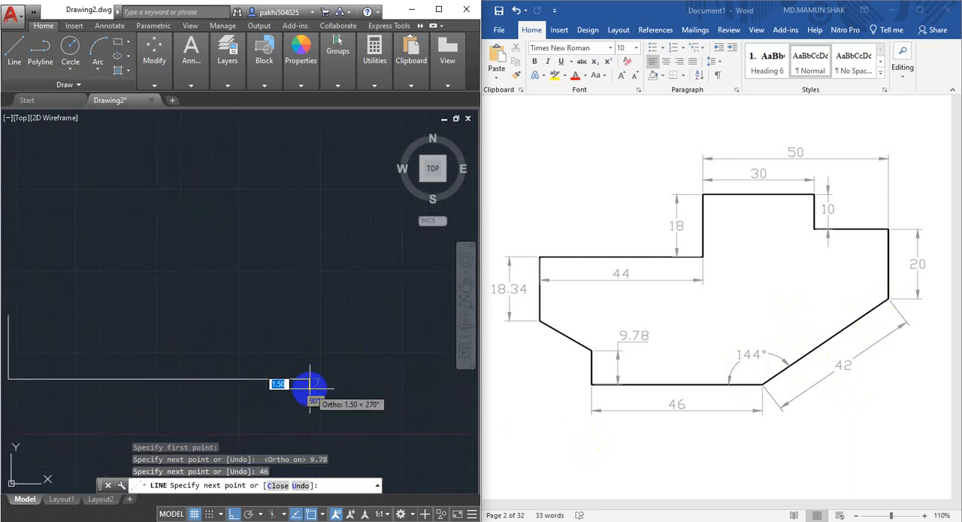
pyautogui.press('F8')
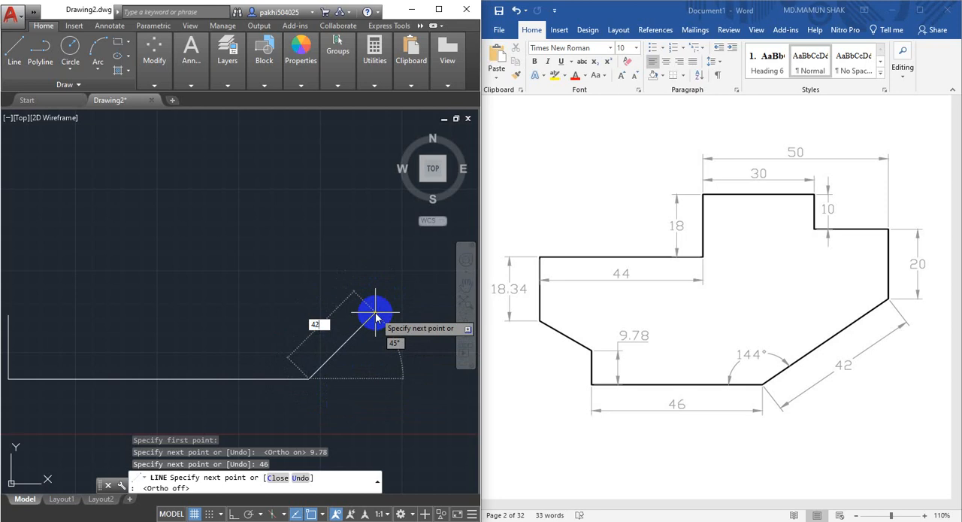
pyautogui.press('Tab')
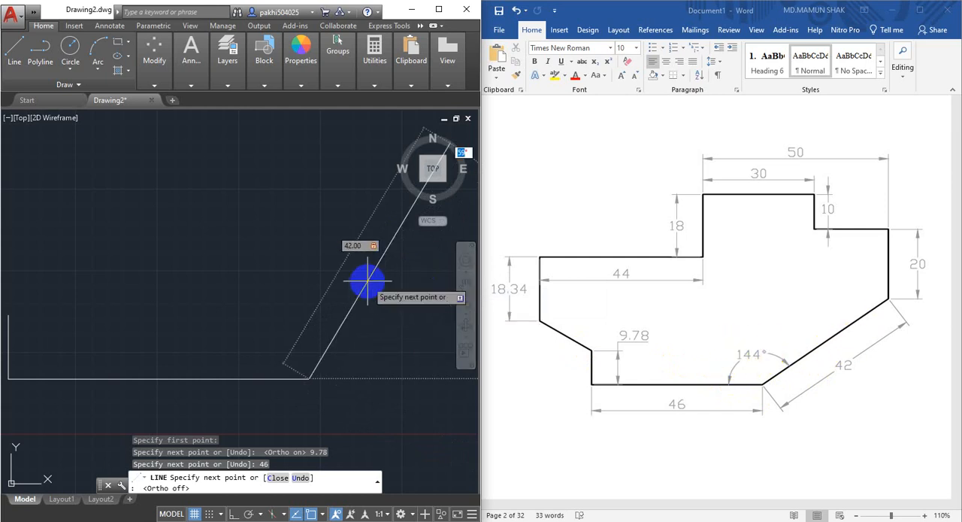
pyautogui.press('Return')
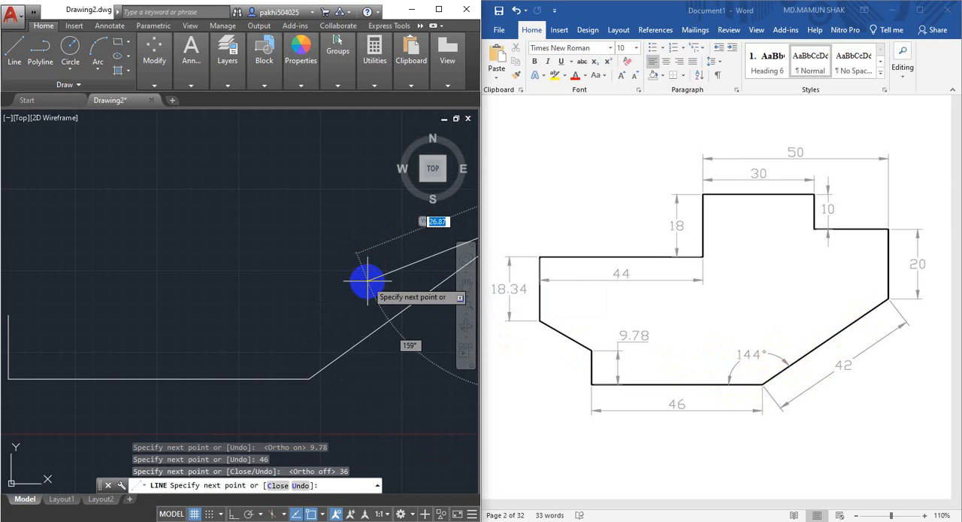
# Turn Ortho mode back on and draw a 20 mm line straight up from the end of the inclined line.
pyautogui.scroll(-3, 297, 380)
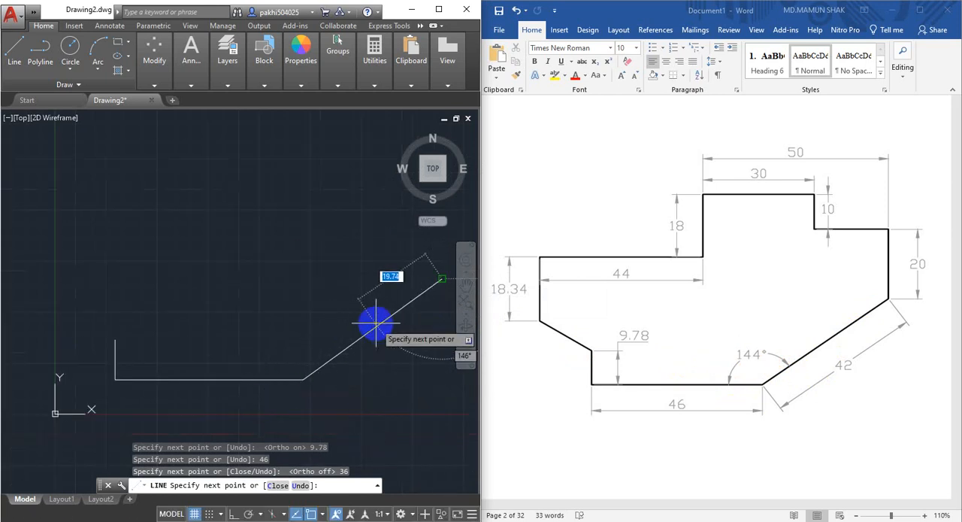
pyautogui.moveTo(364, 326); pyautogui.dragTo(242, 370, button='middle')
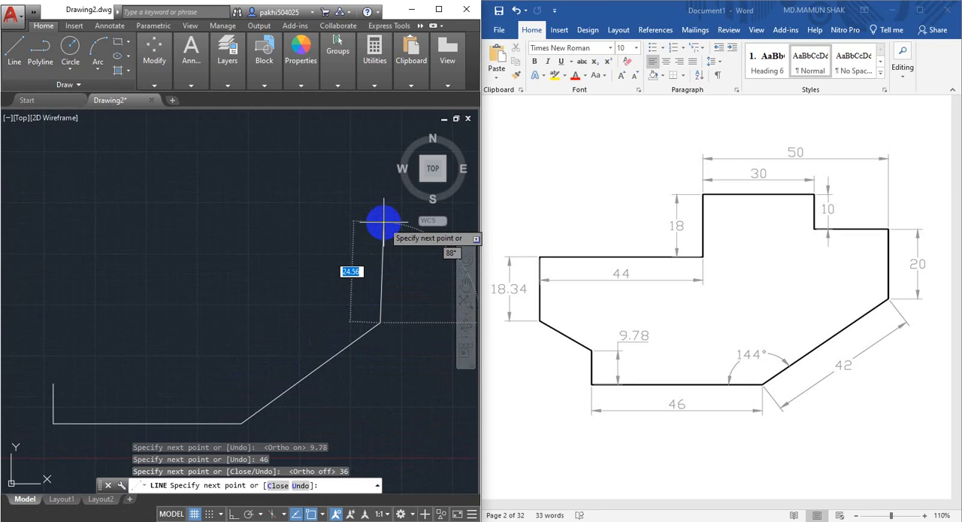
pyautogui.press('F8')
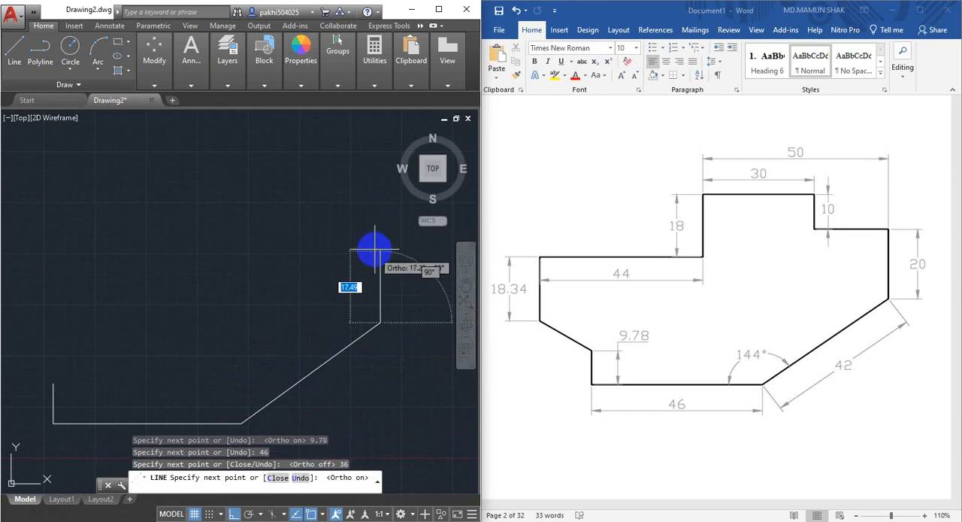
pyautogui.write('20')
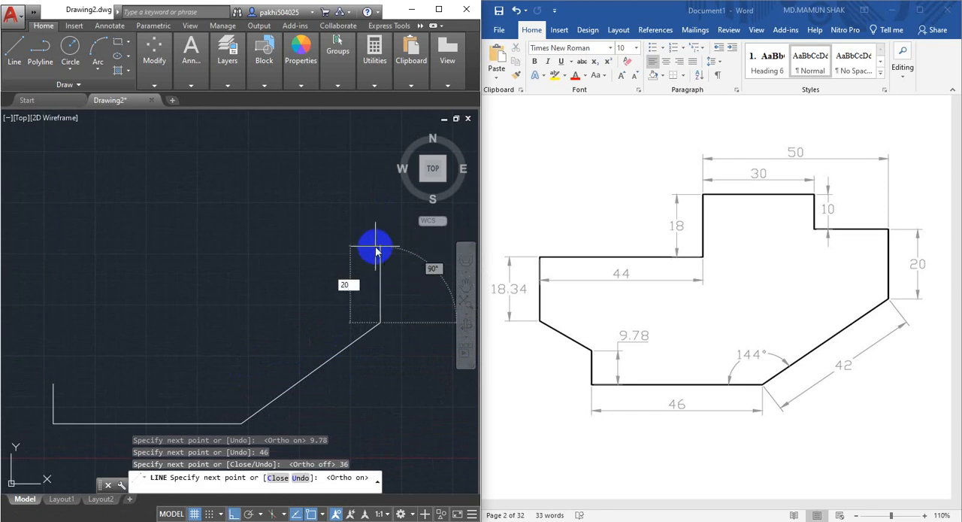
pyautogui.press('Return')
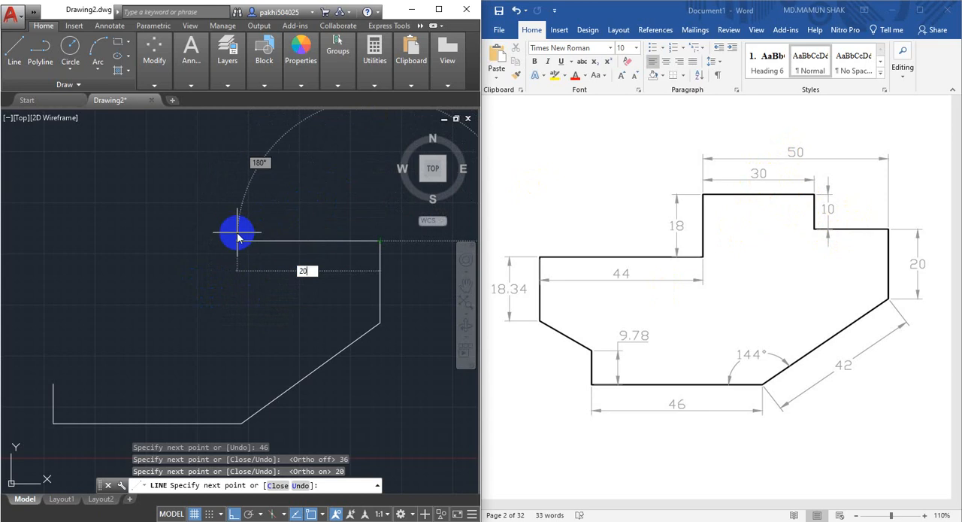
# Continue the outline with a 20 mm line to the left and a 10 mm line straight up.
pyautogui.press('Return')
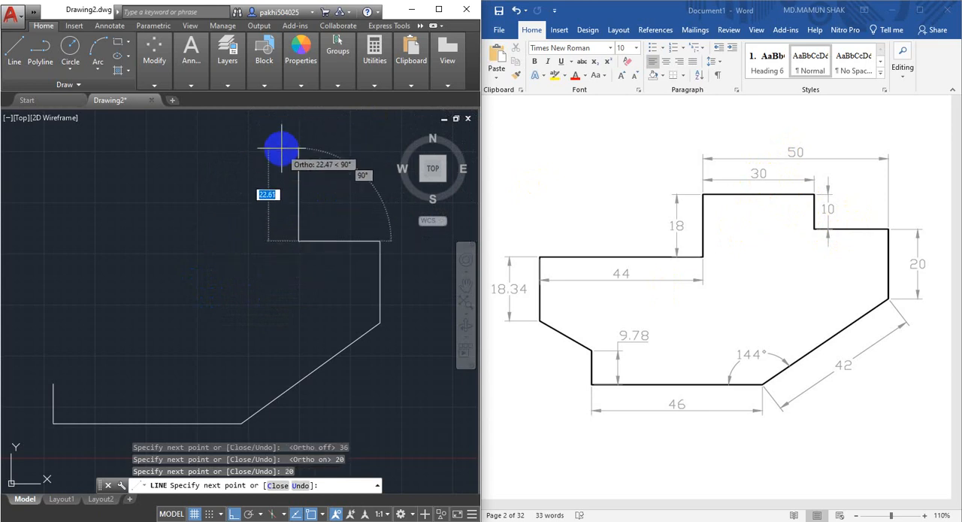
pyautogui.scroll(2, 282, 161)
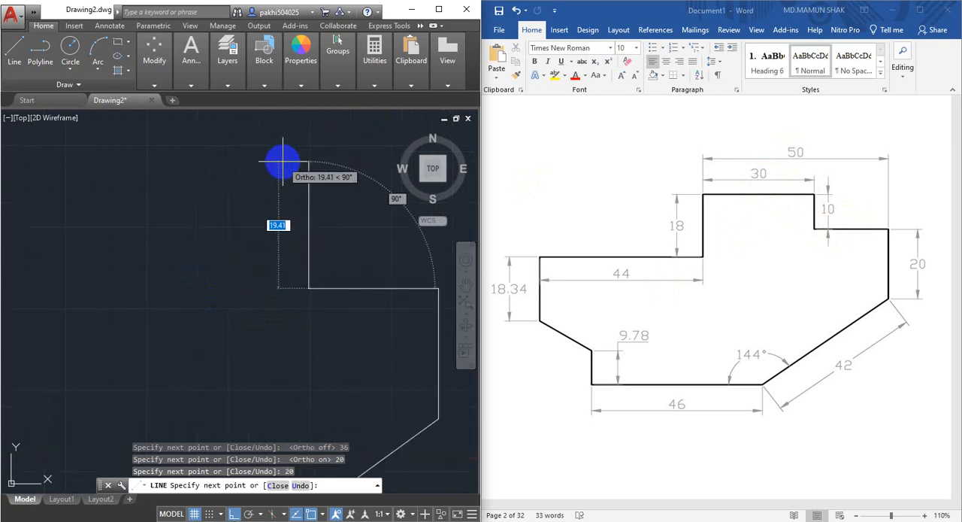
pyautogui.write('10')
pyautogui.press('Return')
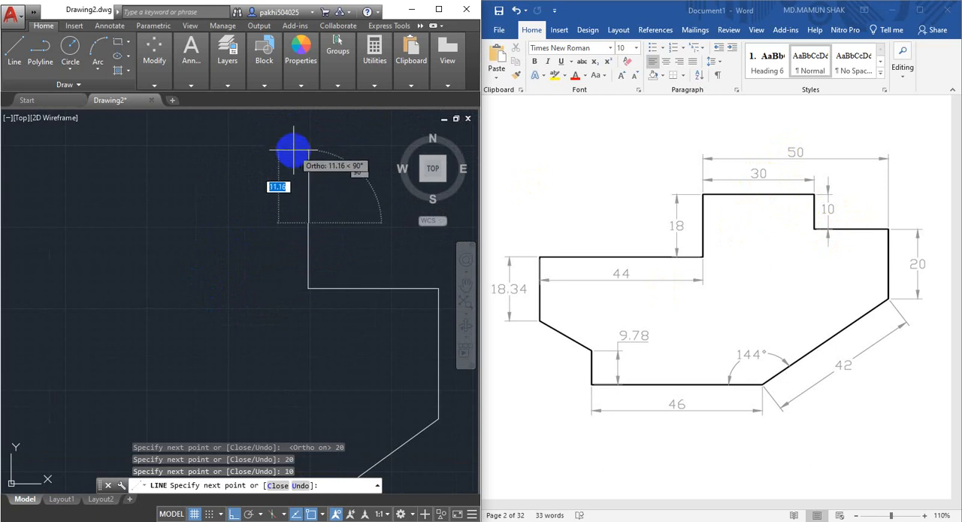
# Draw the 30 mm top edge to the left and an 18 mm line straight down from its end.
pyautogui.scroll(-2, 294, 158)
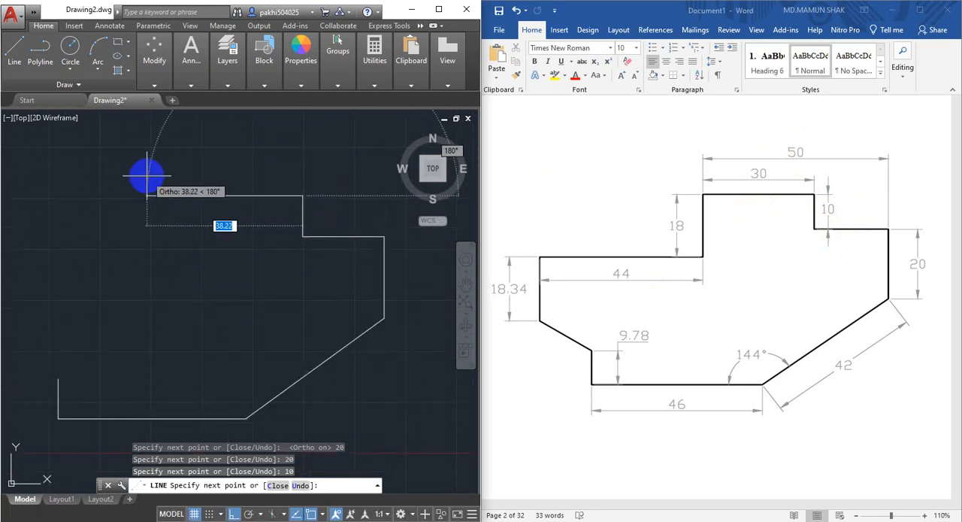
pyautogui.press('Return')
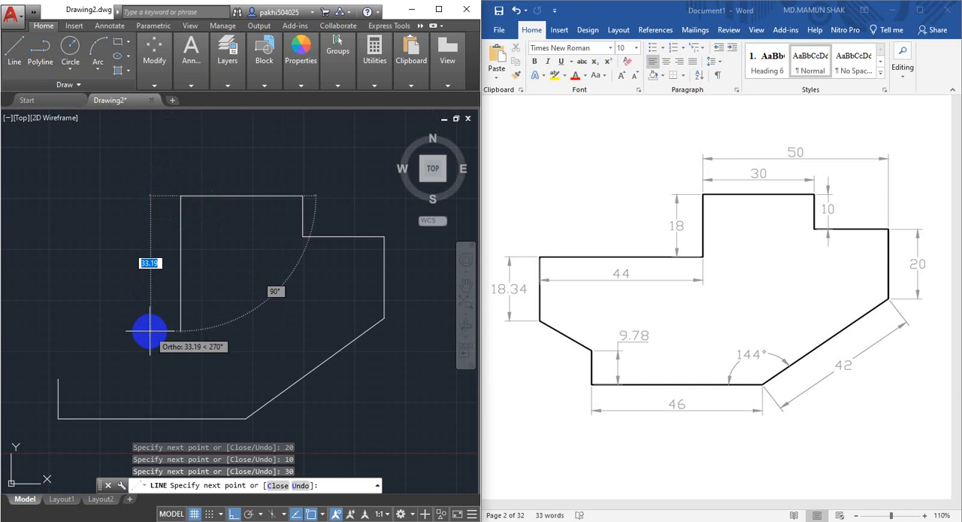
pyautogui.write('18')
pyautogui.press('Return')
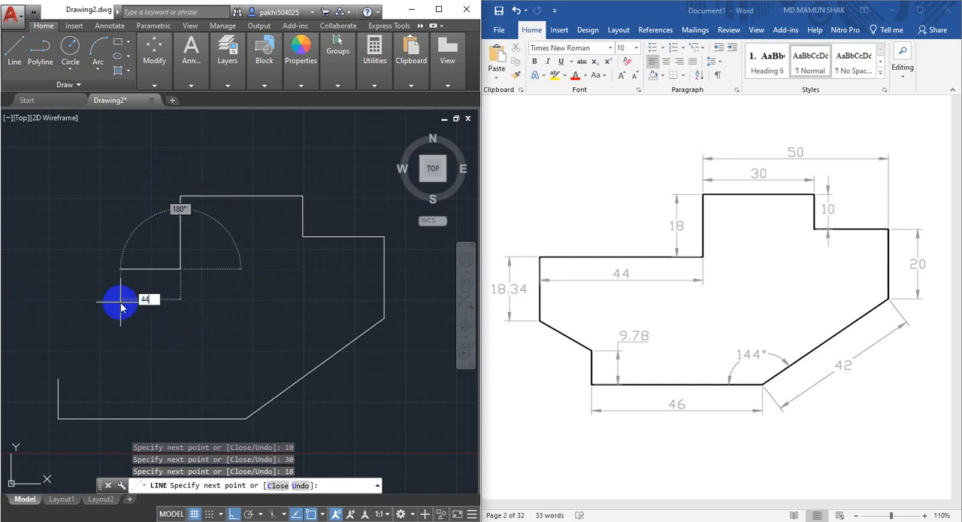
# Continue the outline with a 44 mm line to the left and an 18.34 mm line straight down.
pyautogui.press('Return')
pyautogui.scroll(-2, 278, 286)
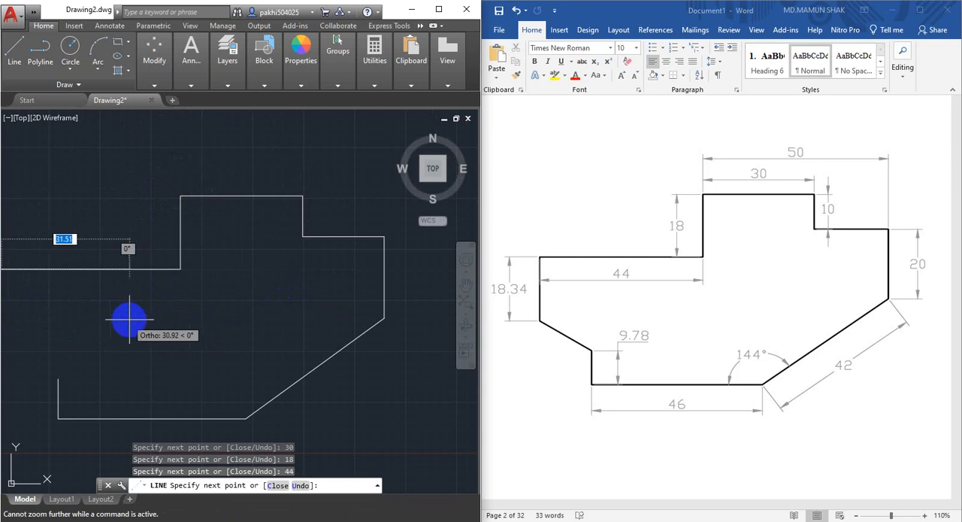
pyautogui.moveTo(129, 320); pyautogui.dragTo(312, 314, button='middle')
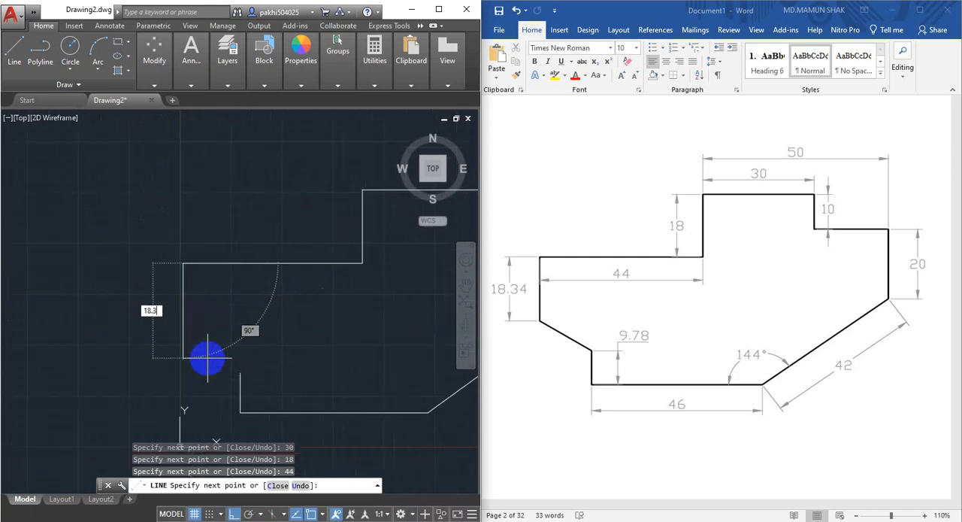
pyautogui.write('18.34')
pyautogui.press('Return')
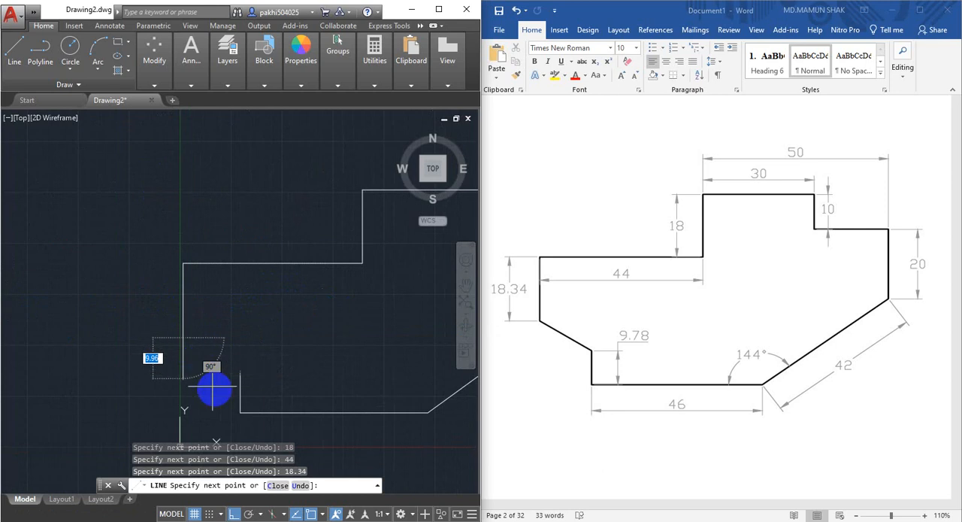
# Close the outline with a slanted line back to its starting point using the Close option.
pyautogui.scroll(2, 256, 391)
pyautogui.scroll(2, 235, 399)
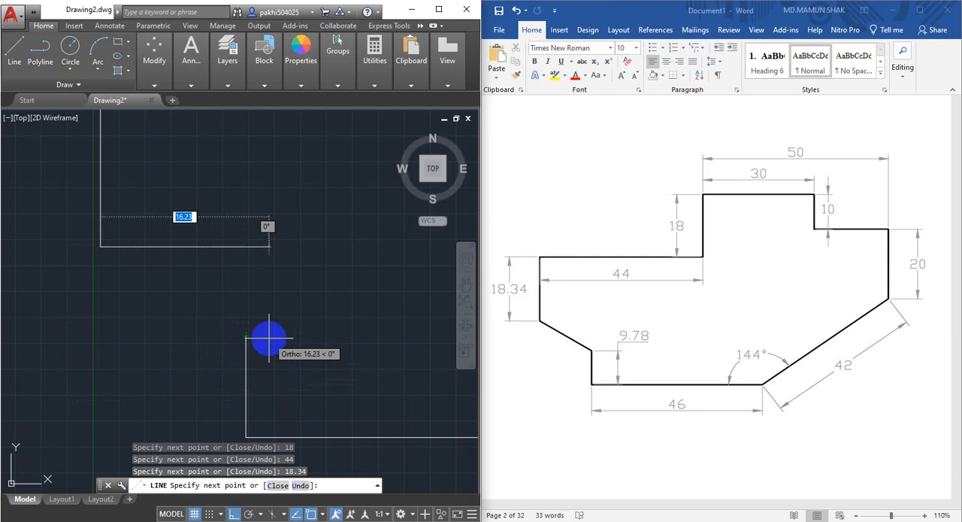
pyautogui.press('Return')
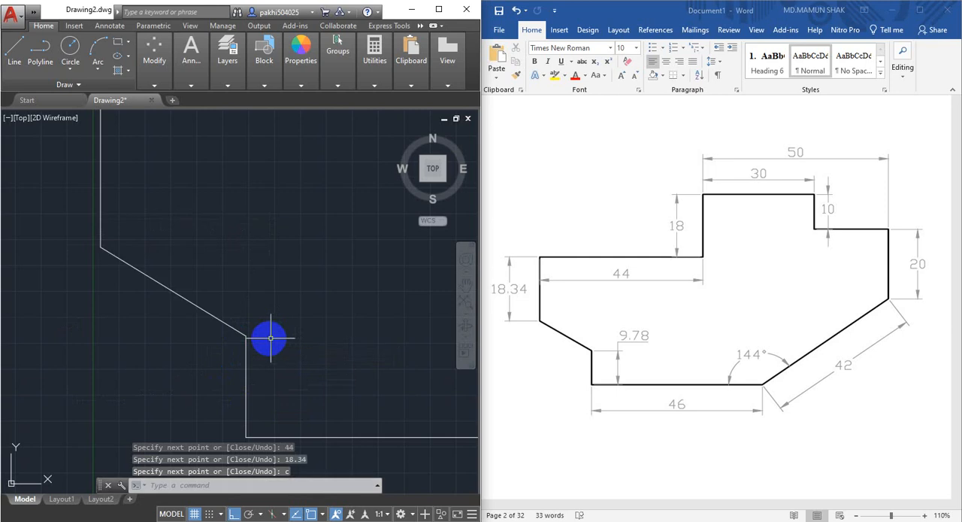
# Examine the closed outline and the corner where it closes, comparing its shape with the reference figure.
pyautogui.scroll(-6, 262, 363)
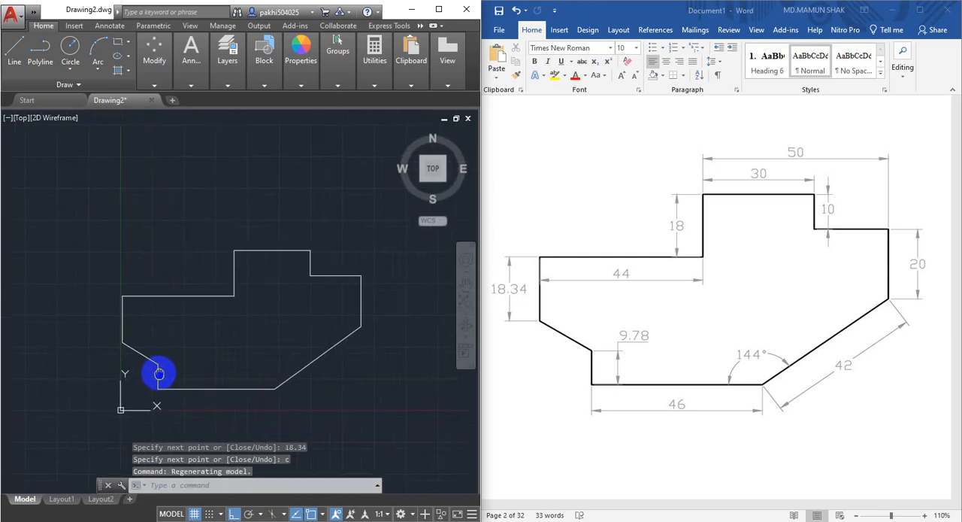
pyautogui.scroll(5, 159, 374)
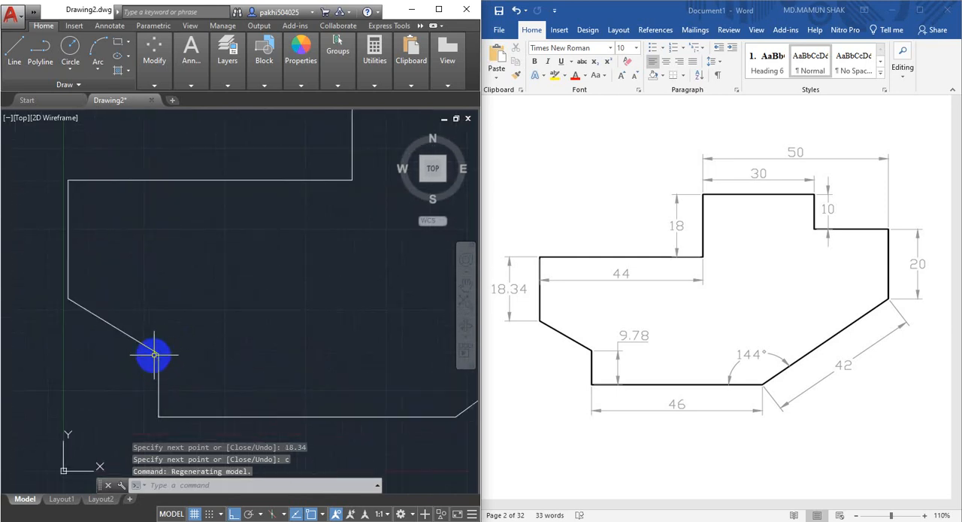
pyautogui.scroll(-5, 182, 339)
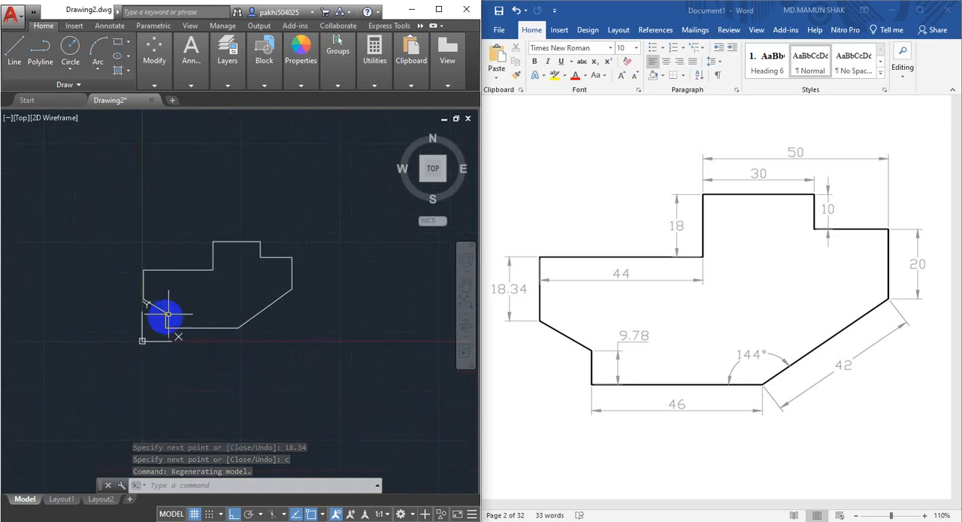
pyautogui.scroll(2, 194, 297)
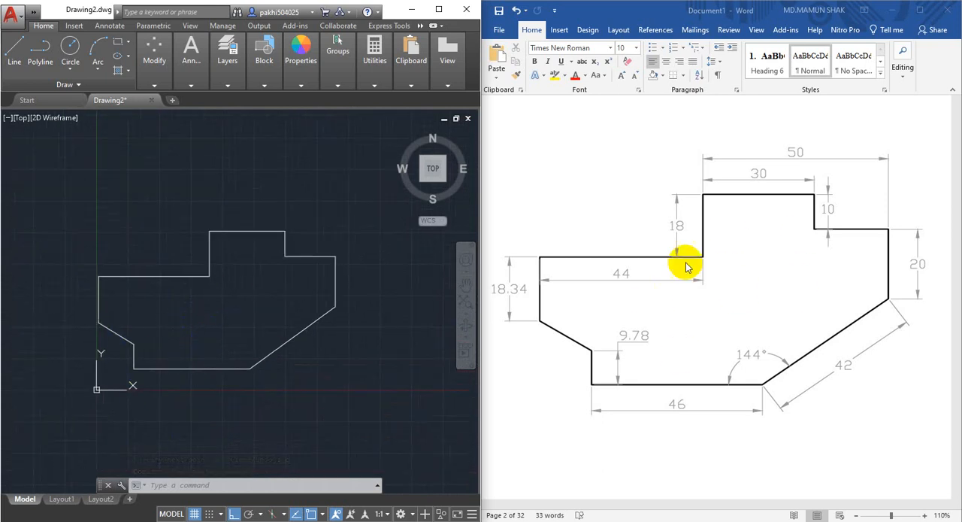
pyautogui.scroll(2, 262, 340)
pyautogui.moveTo(268, 326); pyautogui.dragTo(312, 388, button='middle')
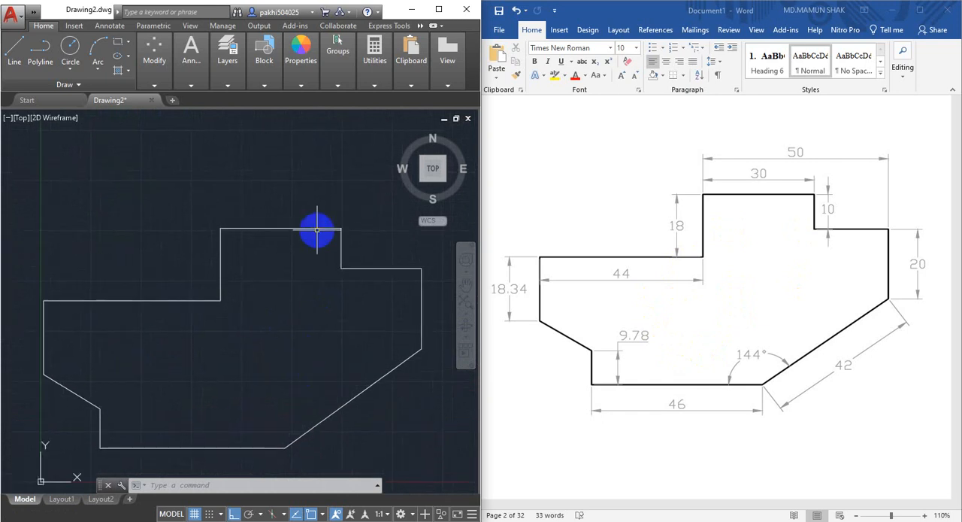
pyautogui.moveTo(312, 256); pyautogui.dragTo(309, 272, button='middle')
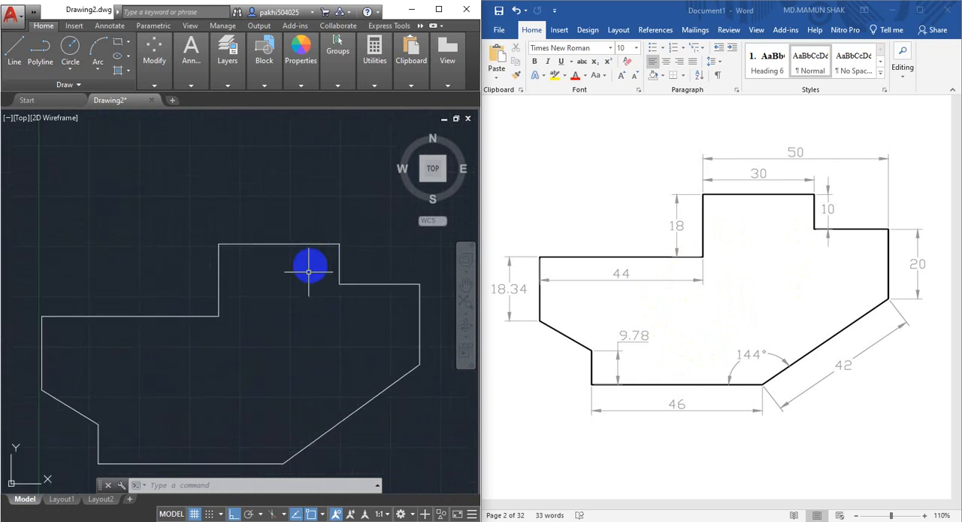
# Add a linear dimension to the outline's top edge, placing the dimension line just above it.
pyautogui.click(223, 60)
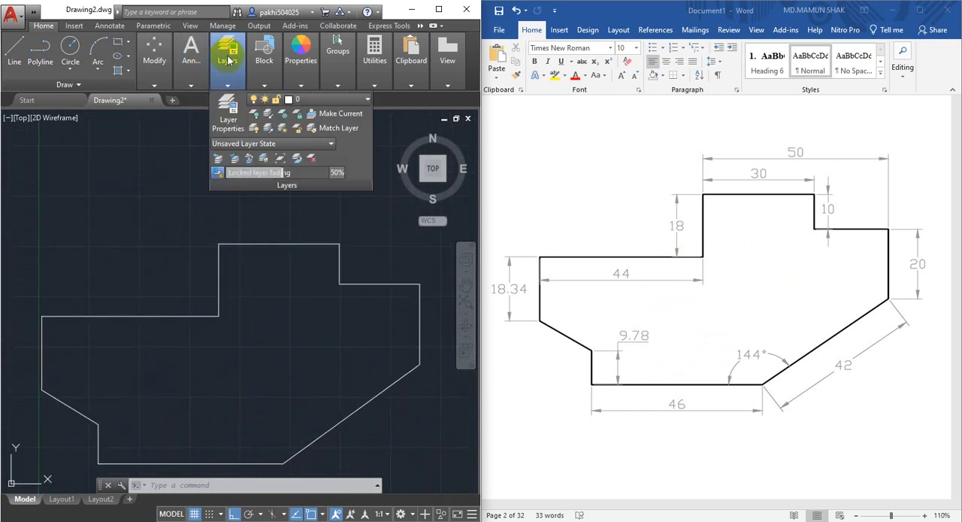
pyautogui.click(397, 198)
pyautogui.write('dli')
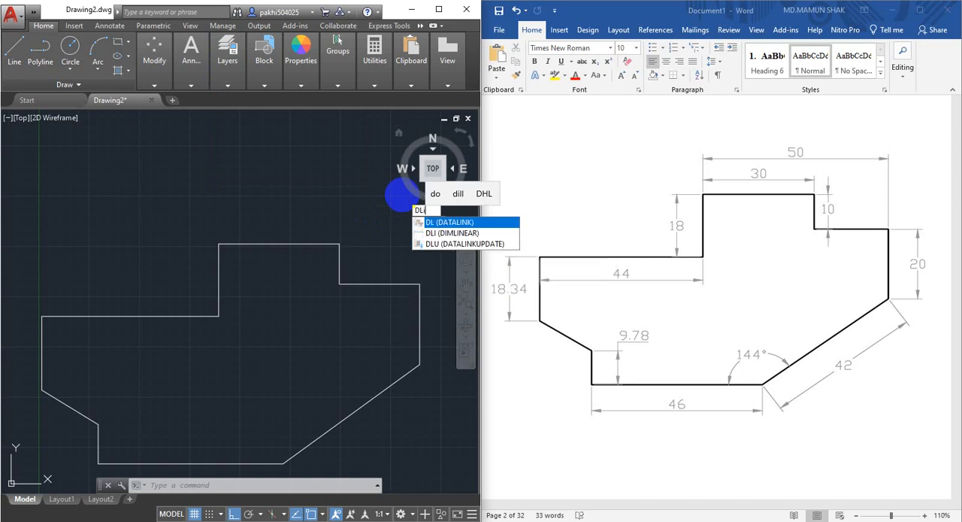
pyautogui.press('Return')
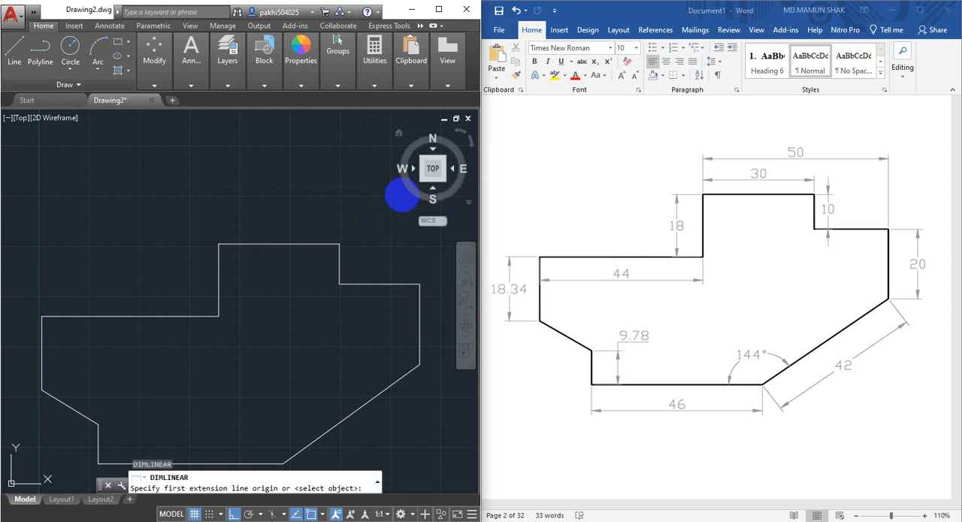
pyautogui.click(218, 244)
pyautogui.click(339, 244)
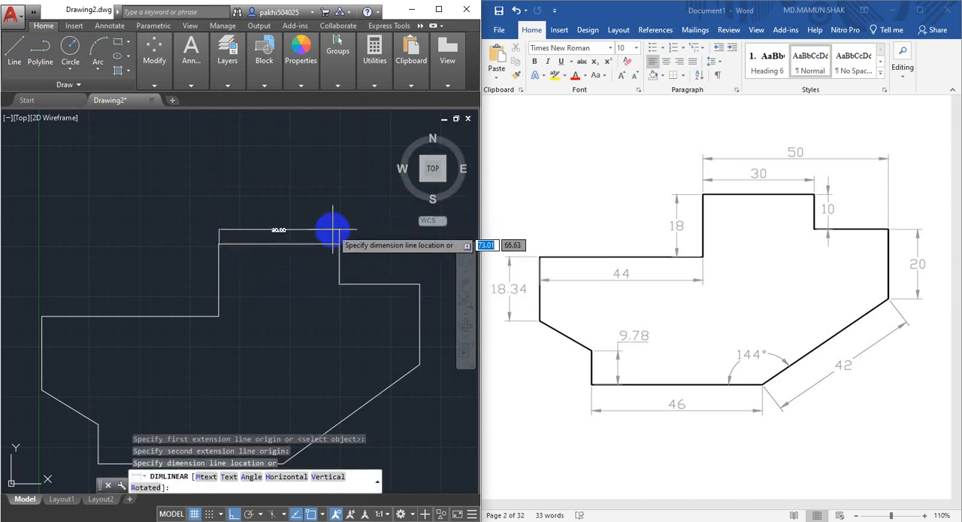
pyautogui.scroll(5, 318, 167)
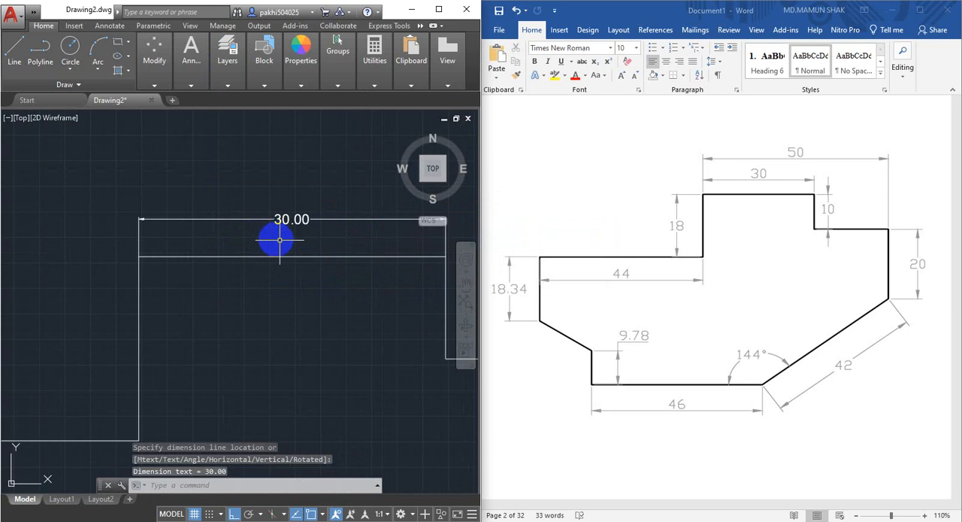
# Modify the Standard dimension style, setting the height of its Standard text style to 2.
pyautogui.moveTo(313, 240)
pyautogui.mouseDown(button='middle')
pyautogui.moveTo(273, 242)
pyautogui.moveTo(264, 255)
pyautogui.moveTo(274, 241)
pyautogui.mouseUp(button='middle')
pyautogui.scroll(-2, 265, 234)
pyautogui.click(252, 207)
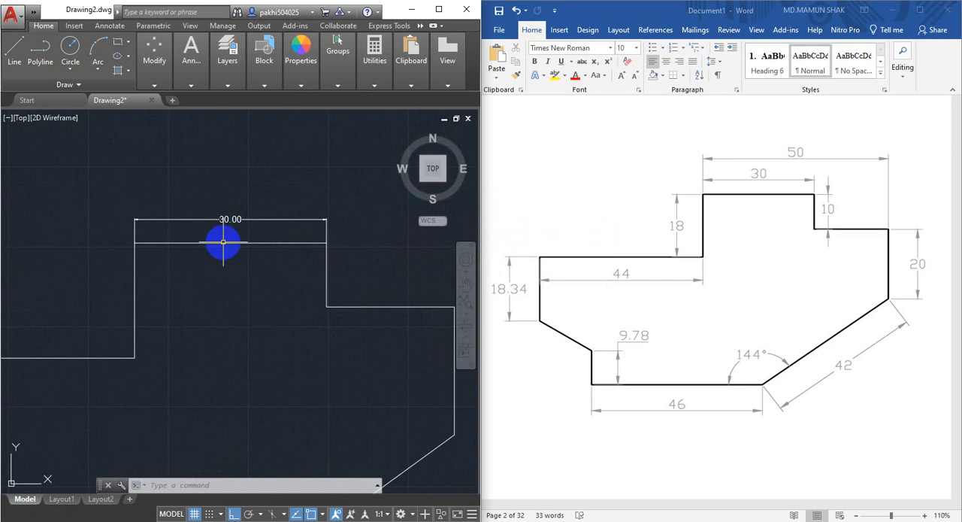
pyautogui.press('Return')
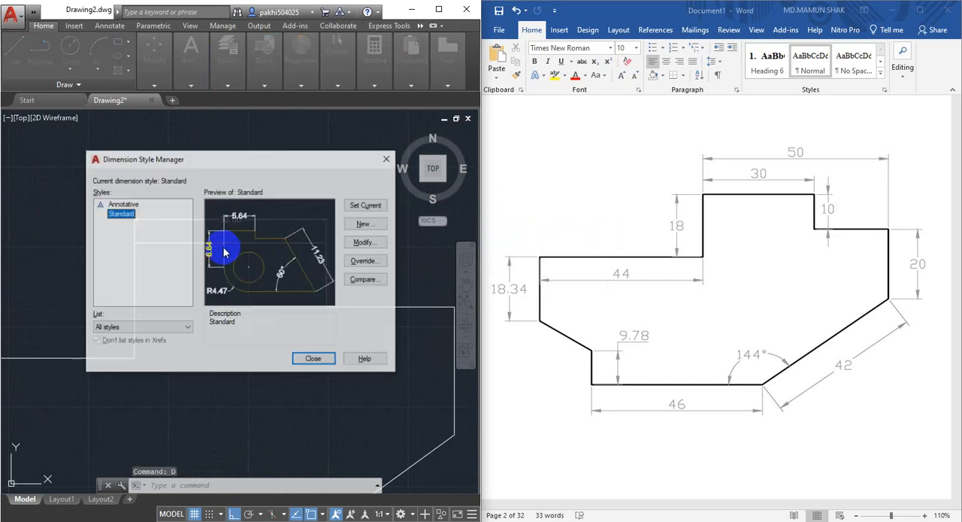
pyautogui.click(381, 248)
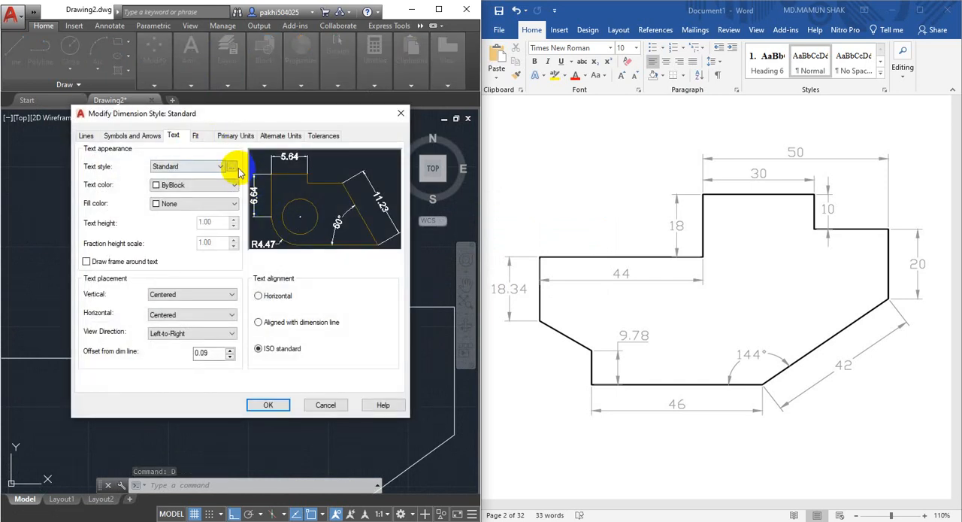
pyautogui.click(231, 166)
pyautogui.doubleClick(308, 264)
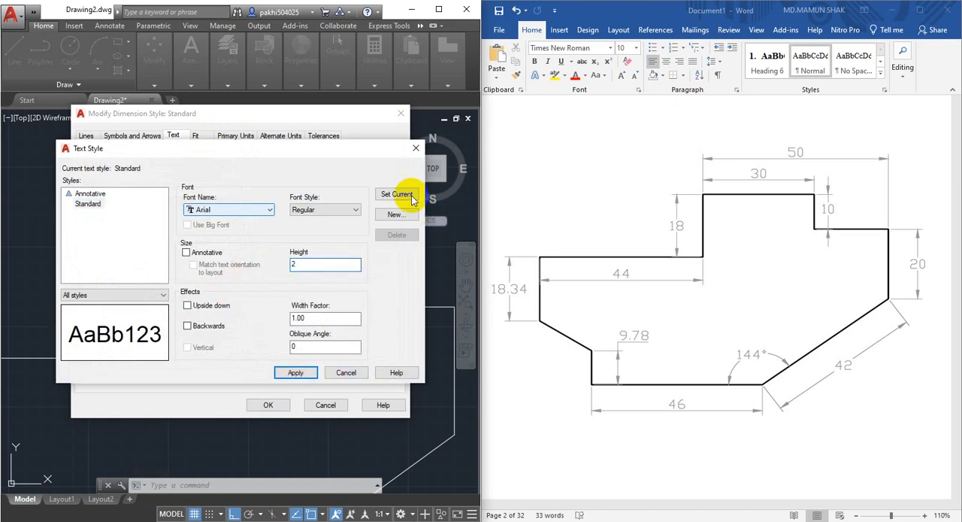
pyautogui.click(301, 374)
pyautogui.click(344, 374)
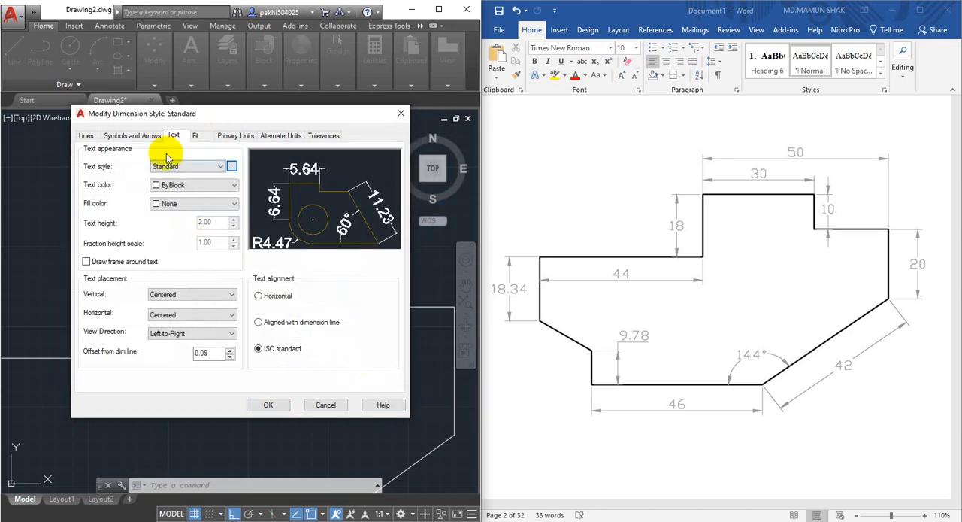
# Set the Standard dimension style's arrow size to 1.5 and apply the style changes.
pyautogui.click(127, 137)
pyautogui.doubleClick(101, 257)
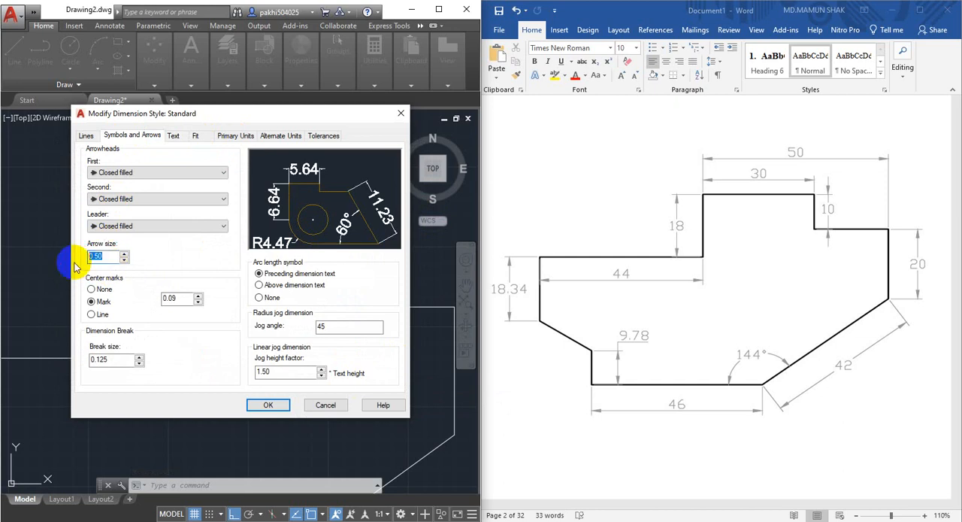
pyautogui.click(269, 405)
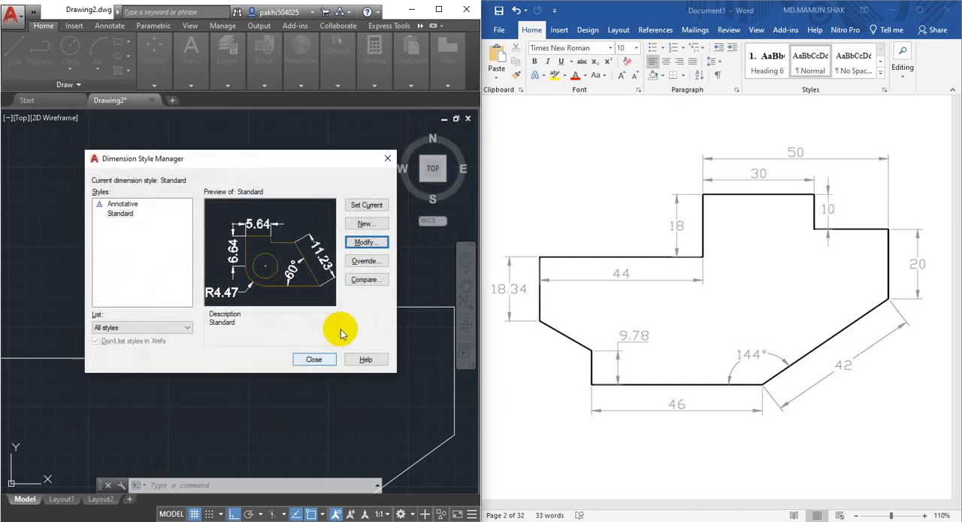
pyautogui.click(314, 359)
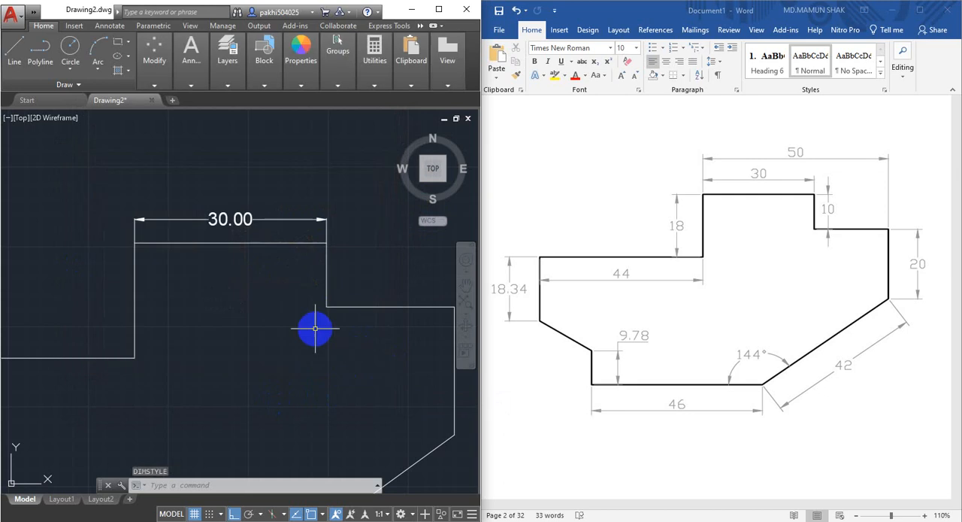
# Add a linear dimension across the outline's upper part, from the top-left corner to the far-right edge, above the existing top dimension.
pyautogui.scroll(-4, 314, 328)
pyautogui.moveTo(318, 304)
pyautogui.mouseDown(button='middle')
pyautogui.moveTo(321, 296)
pyautogui.moveTo(280, 289)
pyautogui.moveTo(247, 310)
pyautogui.mouseUp(button='middle')
pyautogui.scroll(2, 281, 307)
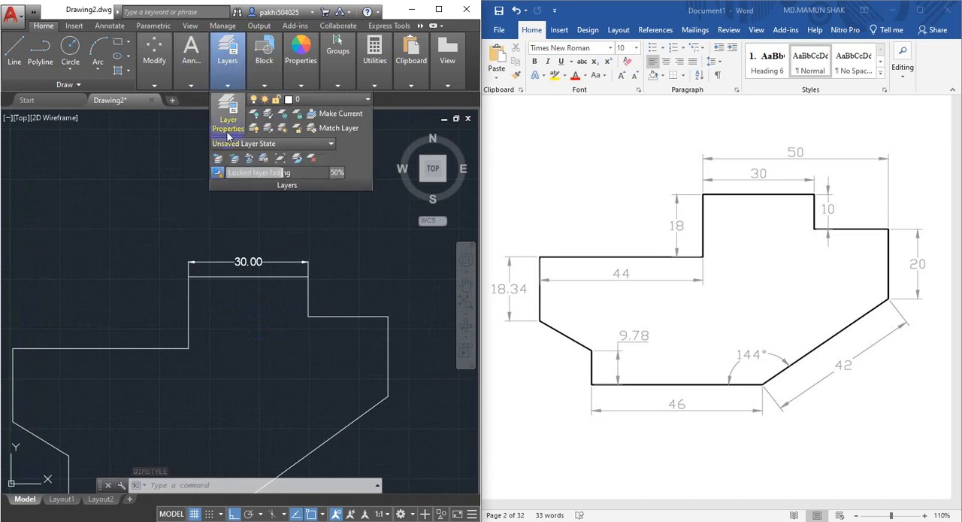
pyautogui.write('dli')
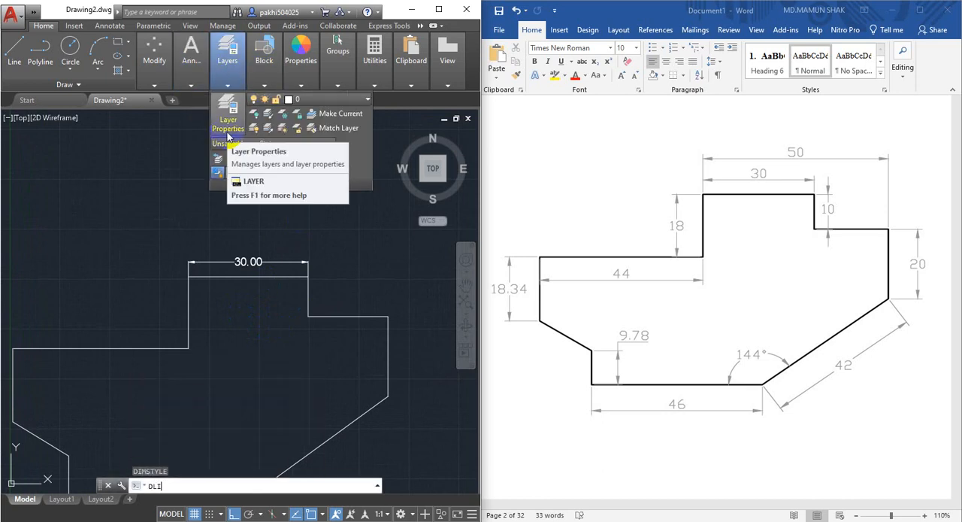
pyautogui.press('Return')
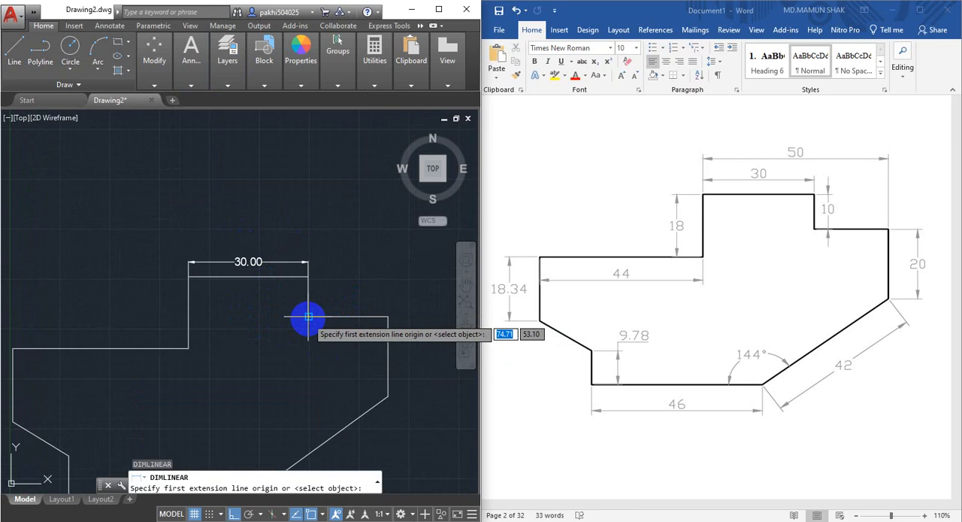
pyautogui.click(188, 276)
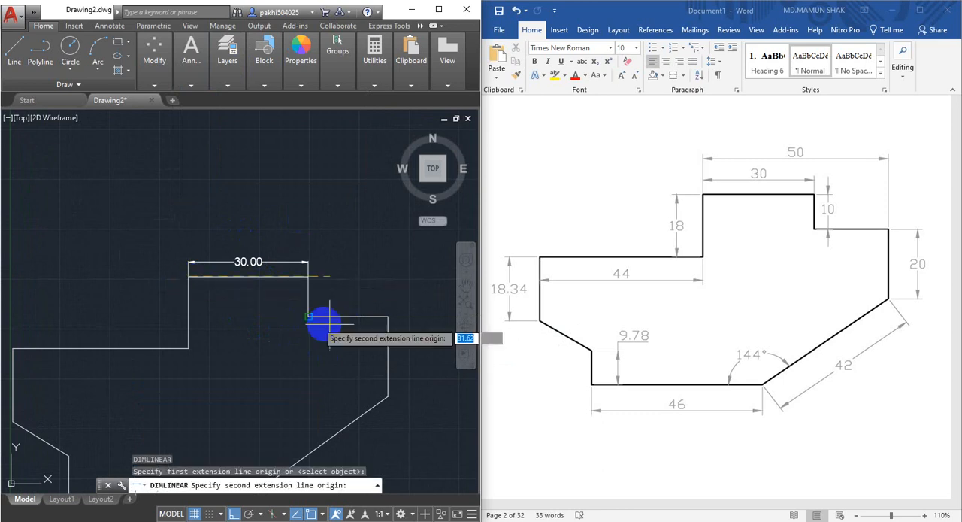
pyautogui.click(388, 316)
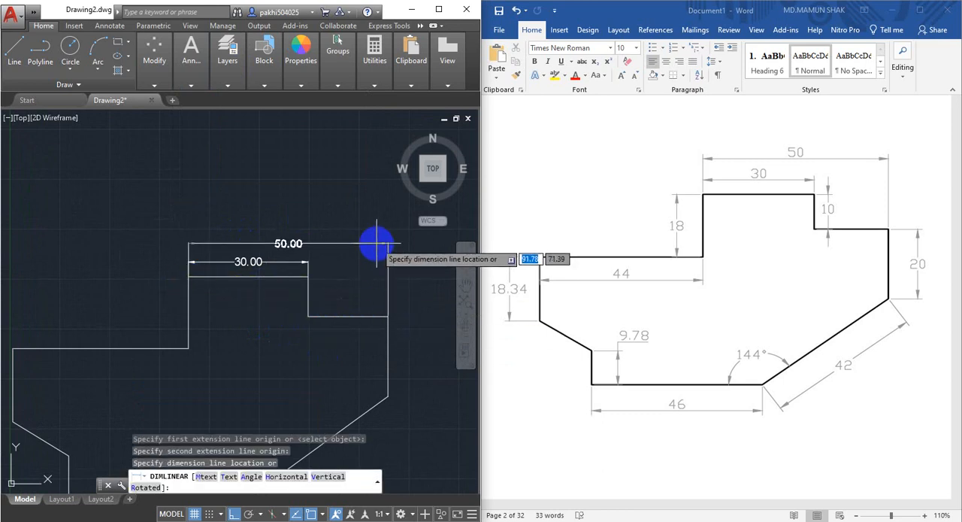
pyautogui.click(377, 240)
# Add a vertical linear dimension to the short step beside the top edge, placing the dimension line just right of it.
pyautogui.moveTo(381, 338)
pyautogui.mouseDown(button='middle')
pyautogui.moveTo(375, 307)
pyautogui.moveTo(316, 286)
pyautogui.moveTo(302, 261)
pyautogui.mouseUp(button='middle')
pyautogui.click(228, 52)
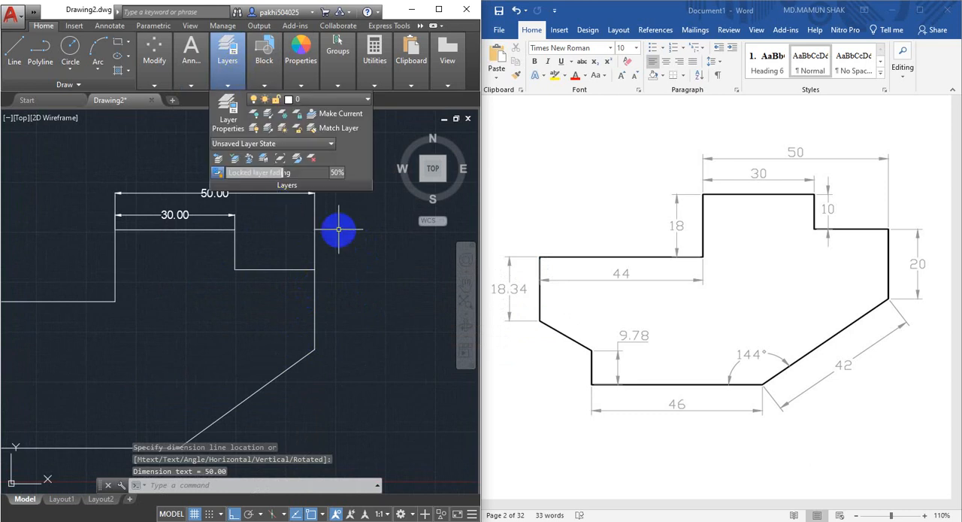
pyautogui.press('Return')
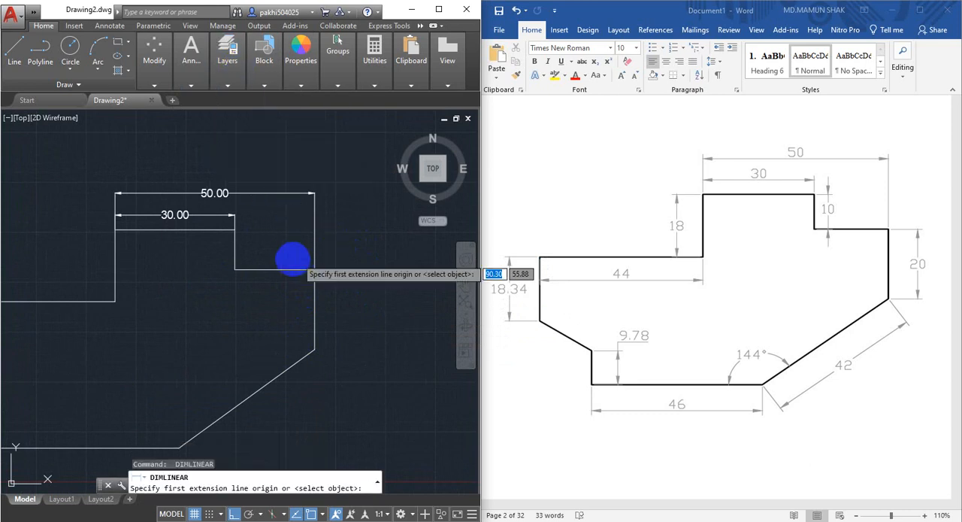
pyautogui.click(235, 269)
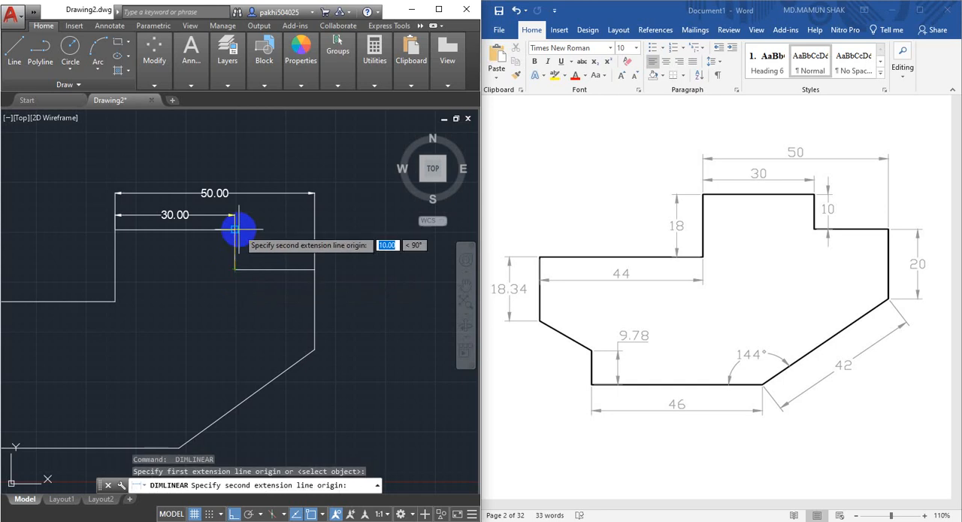
pyautogui.click(235, 229)
pyautogui.click(253, 244)
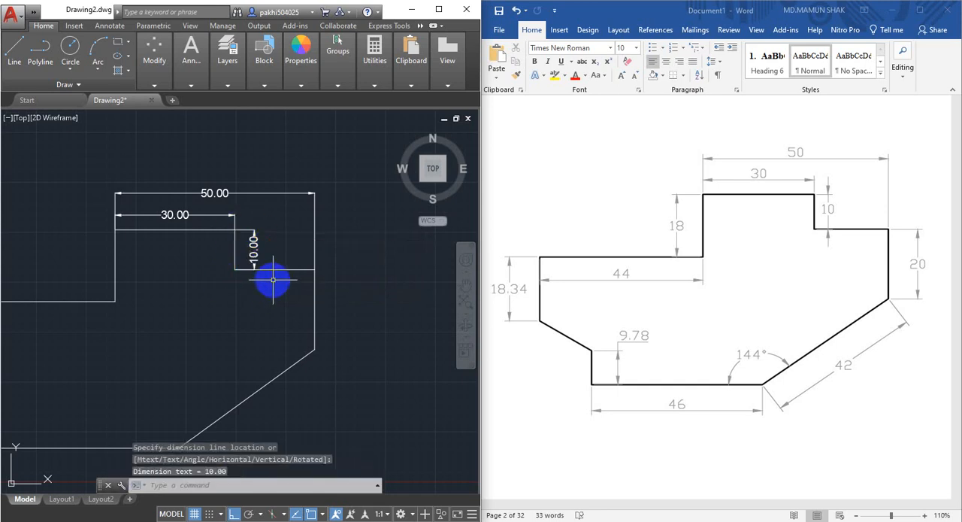
# Set the Standard dimension style's linear primary-unit precision to 0 and apply the change.
pyautogui.scroll(2, 272, 279)
pyautogui.moveTo(271, 280)
pyautogui.mouseDown(button='middle')
pyautogui.moveTo(252, 279)
pyautogui.moveTo(283, 279)
pyautogui.mouseUp(button='middle')
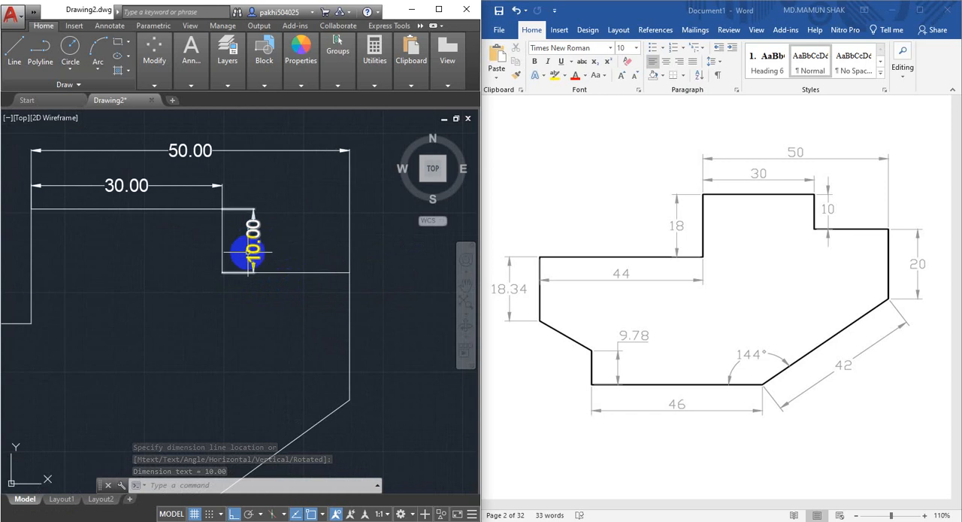
pyautogui.scroll(-2, 253, 243)
pyautogui.moveTo(254, 243); pyautogui.dragTo(268, 258, button='middle')
pyautogui.scroll(2, 268, 258)
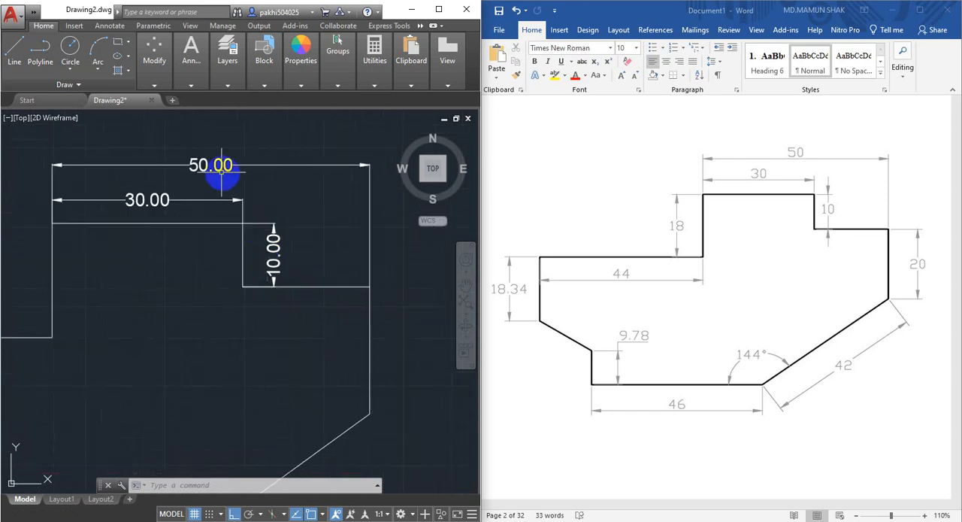
pyautogui.click(272, 256)
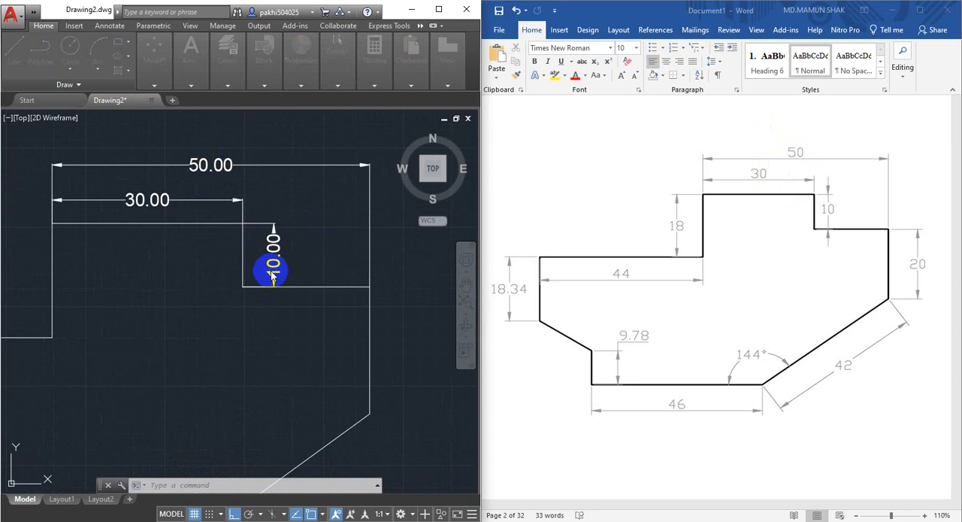
pyautogui.press('Return')
pyautogui.click(380, 246)
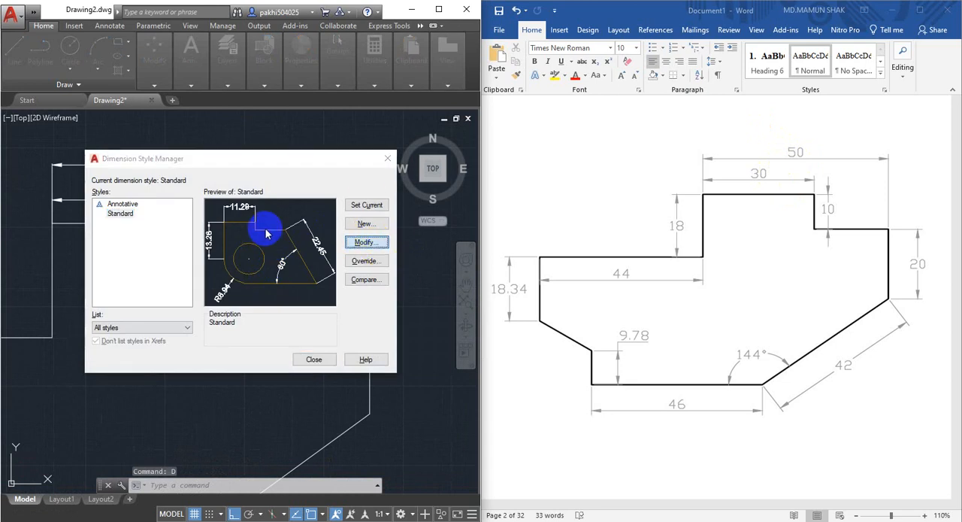
pyautogui.click(234, 136)
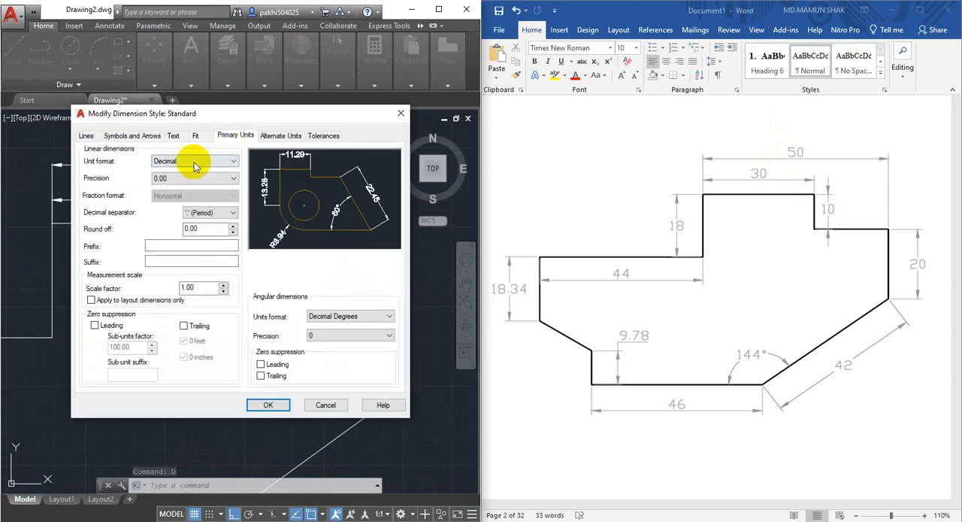
pyautogui.click(178, 180)
pyautogui.click(161, 196)
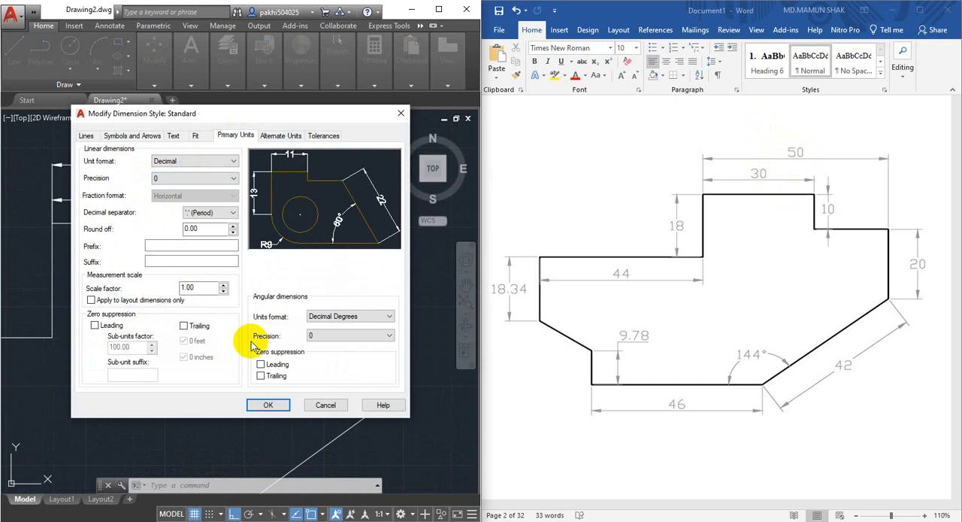
pyautogui.click(269, 405)
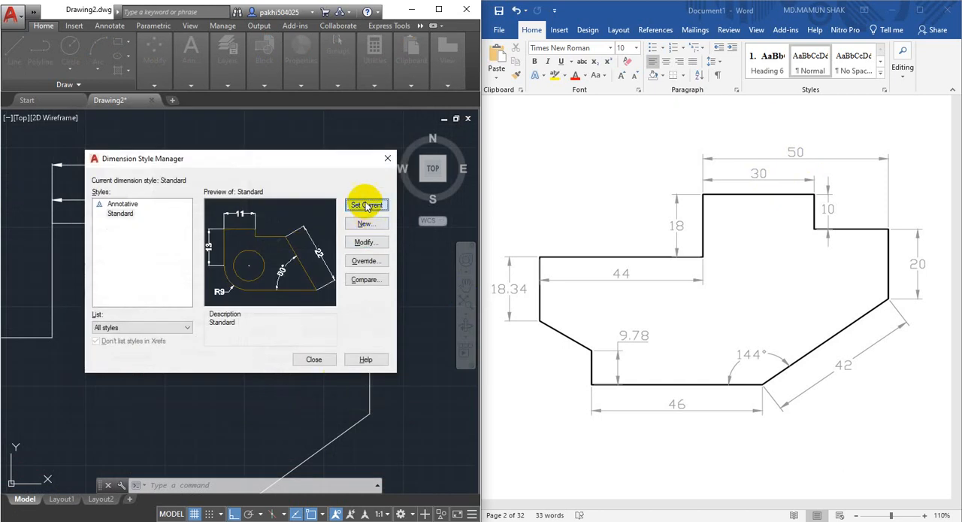
pyautogui.click(316, 359)
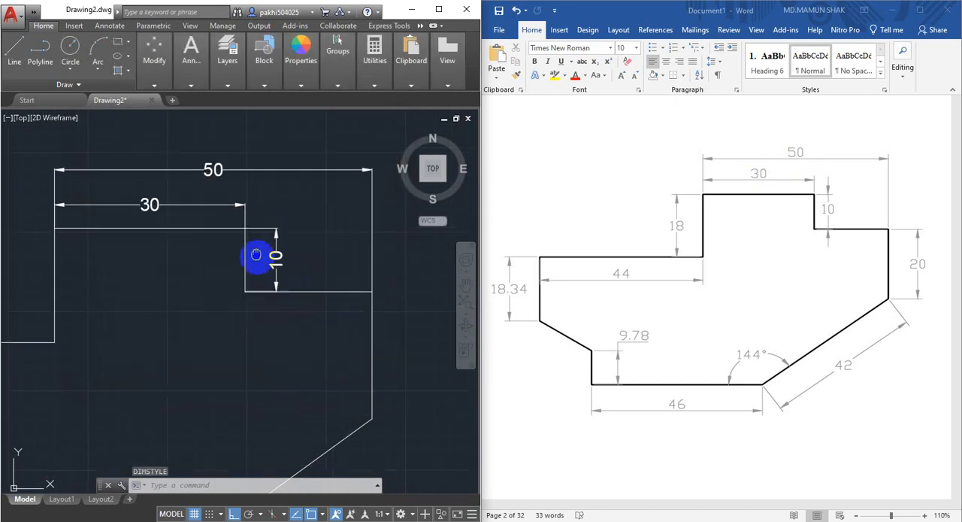
# Add a vertical linear dimension to the outline's far-right edge, placing the dimension line outside the shape.
pyautogui.scroll(-2, 219, 211)
pyautogui.scroll(2, 219, 212)
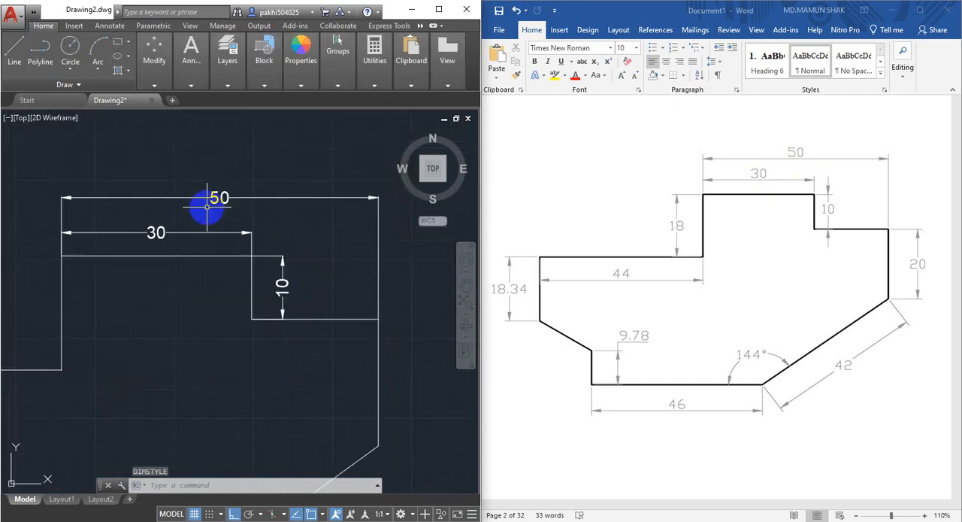
pyautogui.moveTo(223, 195); pyautogui.dragTo(215, 189, button='middle')
pyautogui.moveTo(283, 290)
pyautogui.mouseDown(button='middle')
pyautogui.moveTo(238, 266)
pyautogui.moveTo(225, 215)
pyautogui.mouseUp(button='middle')
pyautogui.scroll(-2, 238, 266)
pyautogui.click(256, 78)
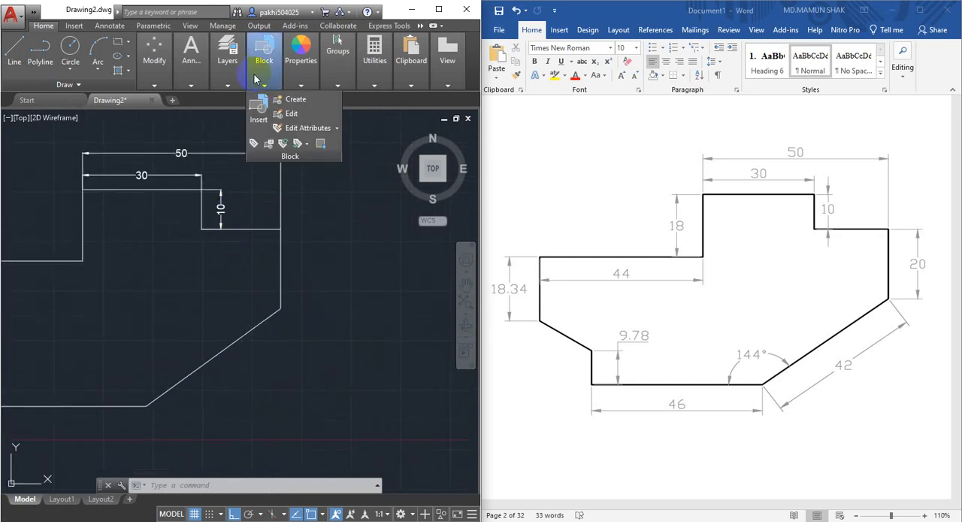
pyautogui.write('li')
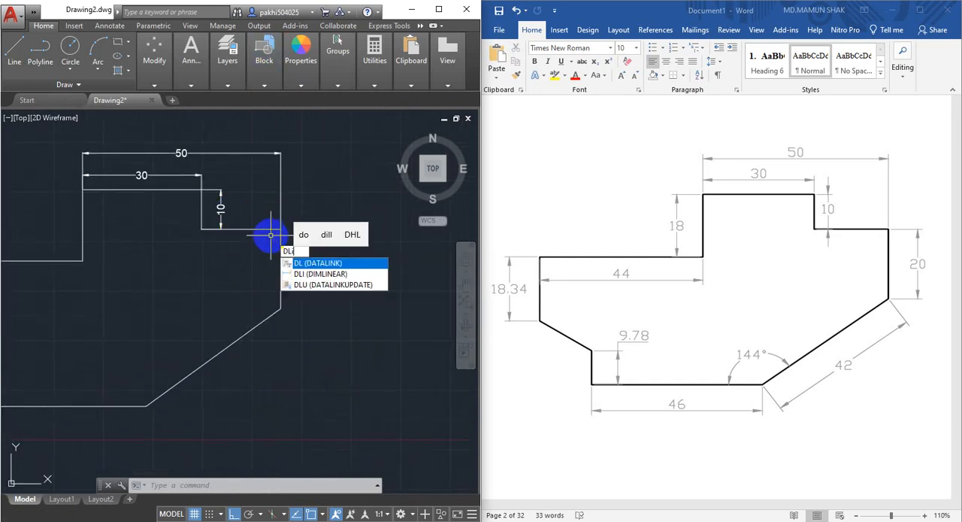
pyautogui.press('Return')
pyautogui.click(280, 306)
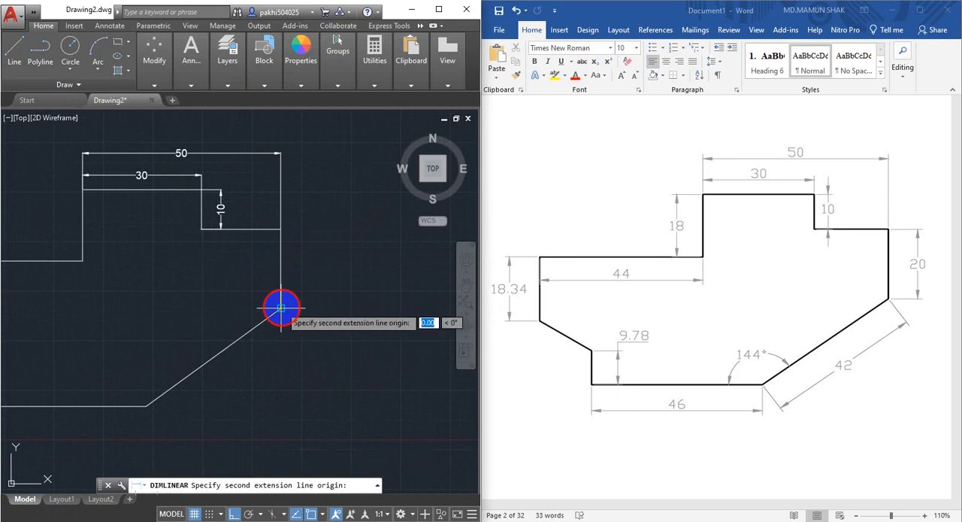
pyautogui.click(281, 228)
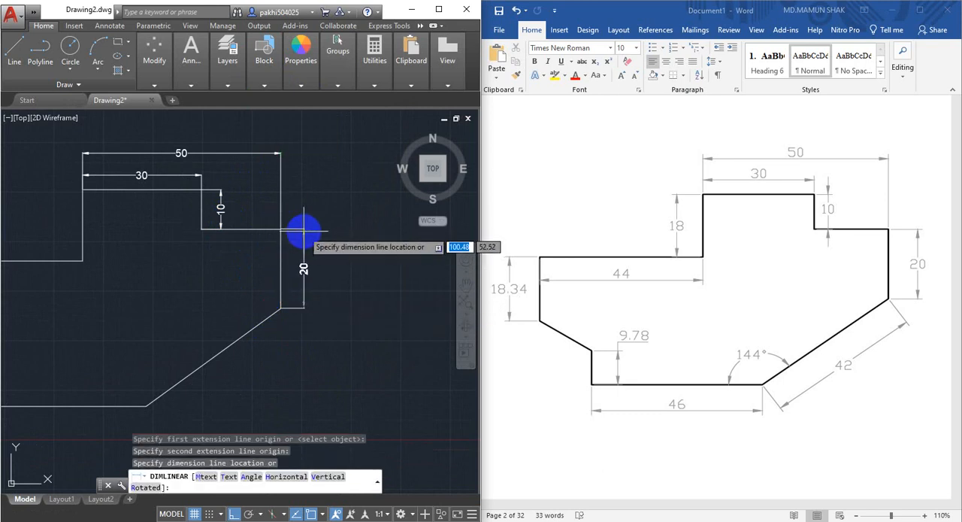
pyautogui.click(305, 228)
# Add an aligned dimension to the long slanted lower-right edge, placing the dimension line just outside the outline.
pyautogui.scroll(-2, 318, 318)
pyautogui.moveTo(318, 318); pyautogui.dragTo(264, 322, button='middle')
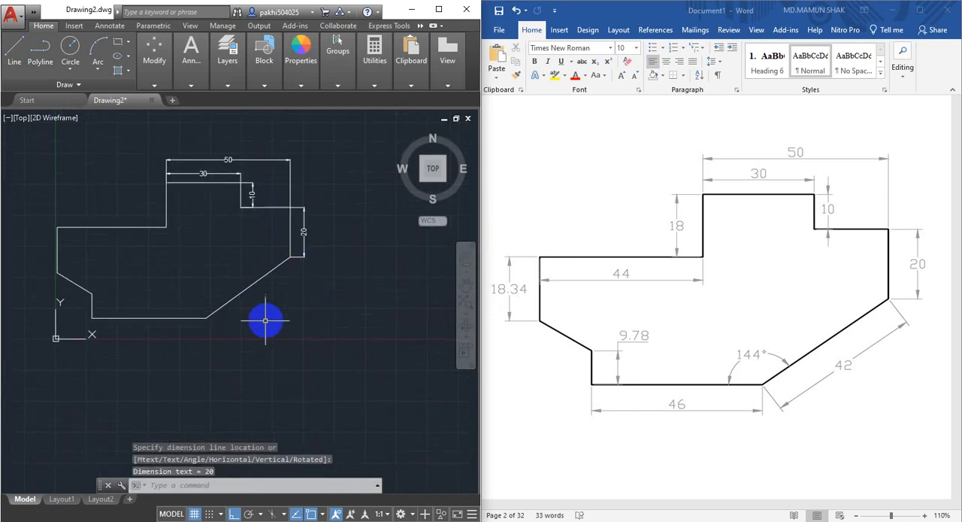
pyautogui.scroll(3, 263, 323)
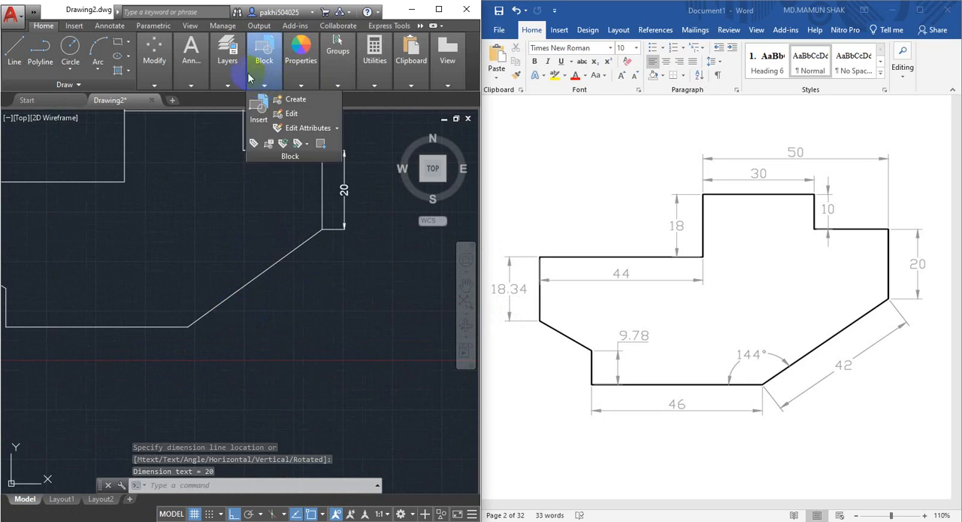
pyautogui.click(199, 63)
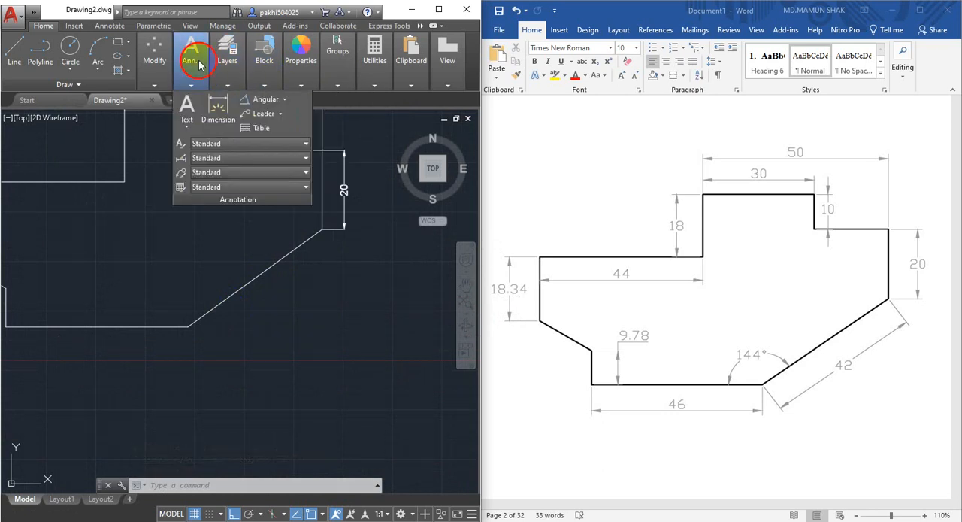
pyautogui.click(286, 104)
pyautogui.click(270, 145)
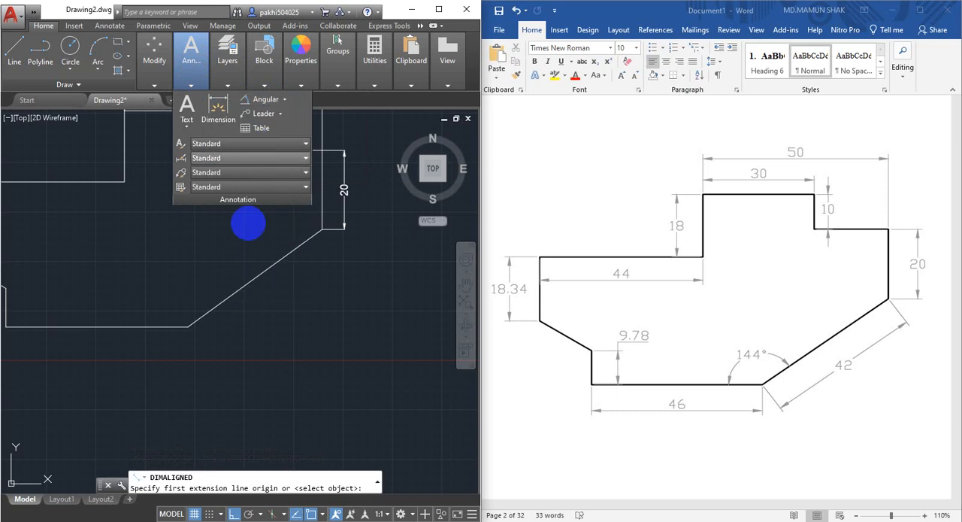
pyautogui.click(193, 325)
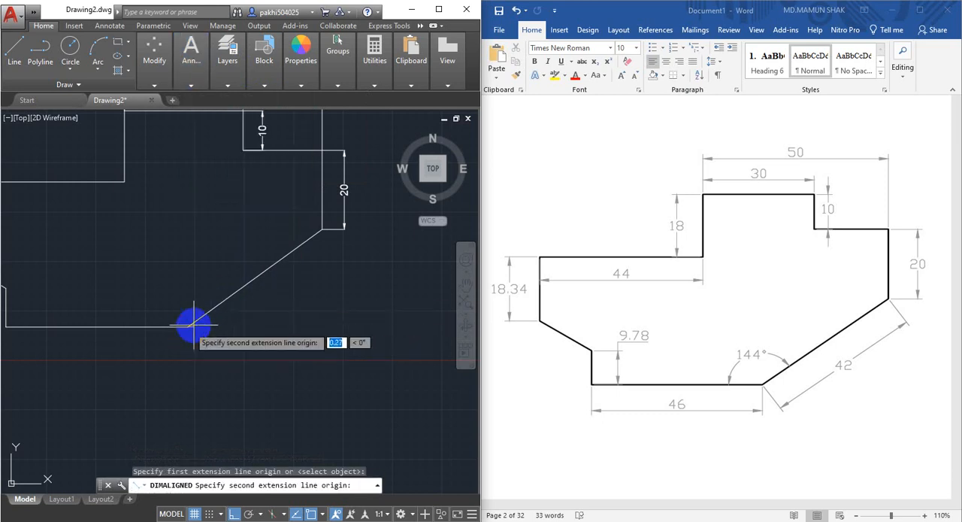
pyautogui.click(322, 229)
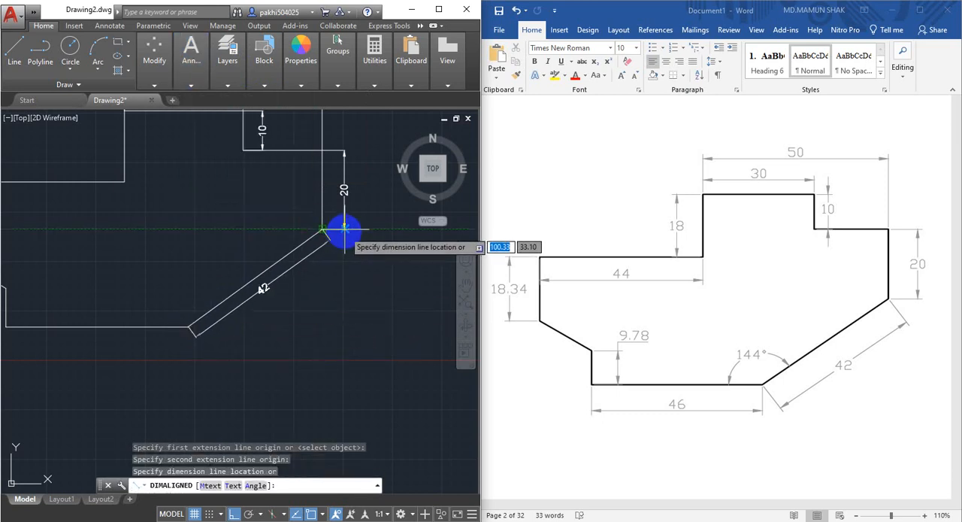
pyautogui.click(345, 230)
# Add an angular dimension between the bottom edge and the slanted lower-right edge, placing the arc inside the outline.
pyautogui.moveTo(262, 322); pyautogui.dragTo(369, 318, button='middle')
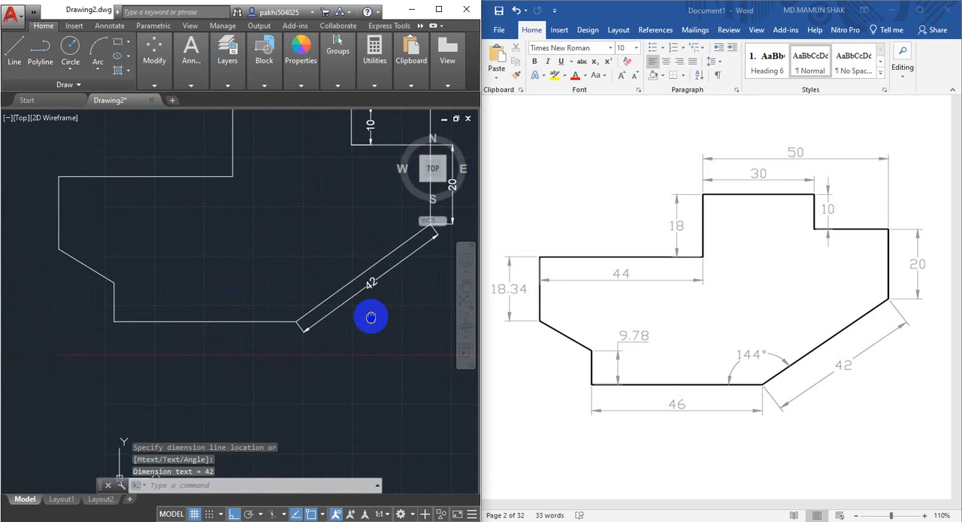
pyautogui.scroll(2, 281, 317)
pyautogui.click(227, 60)
pyautogui.moveTo(196, 63)
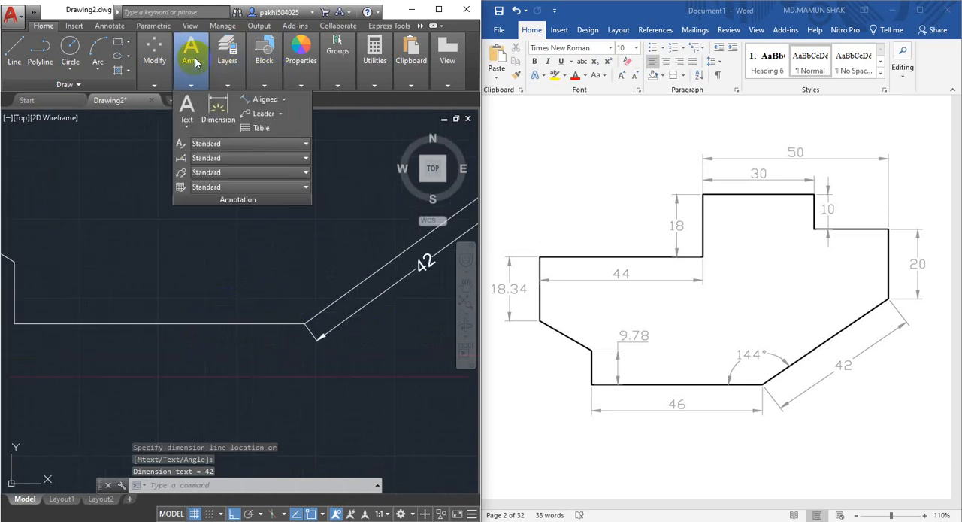
pyautogui.click(283, 102)
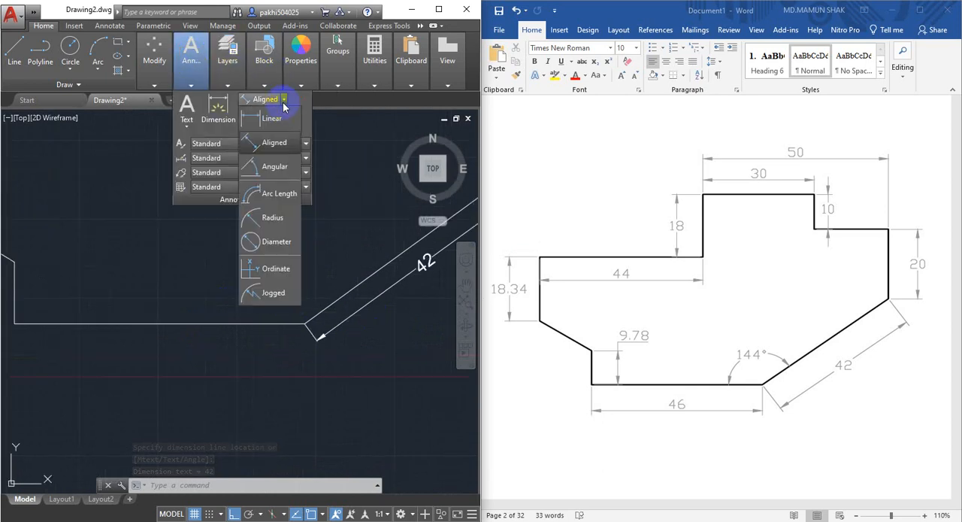
pyautogui.click(272, 167)
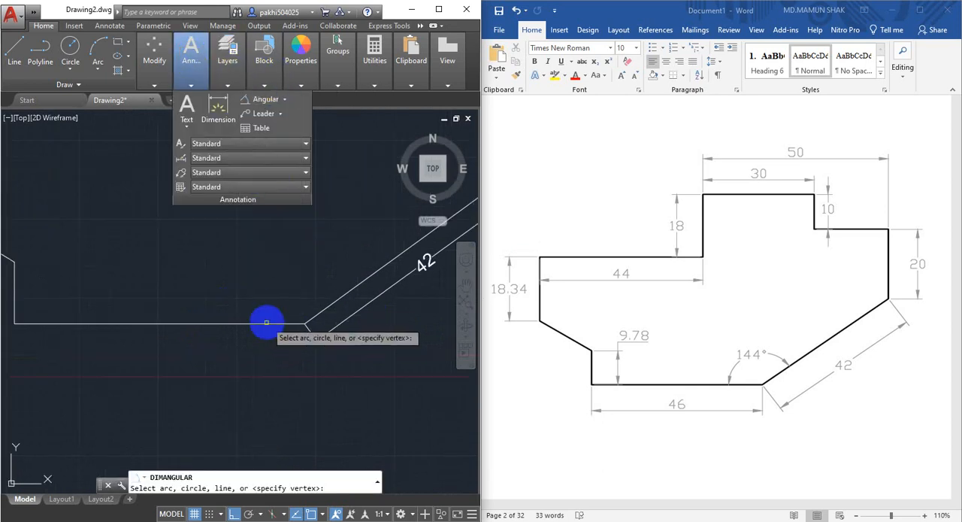
pyautogui.click(259, 324)
pyautogui.click(327, 302)
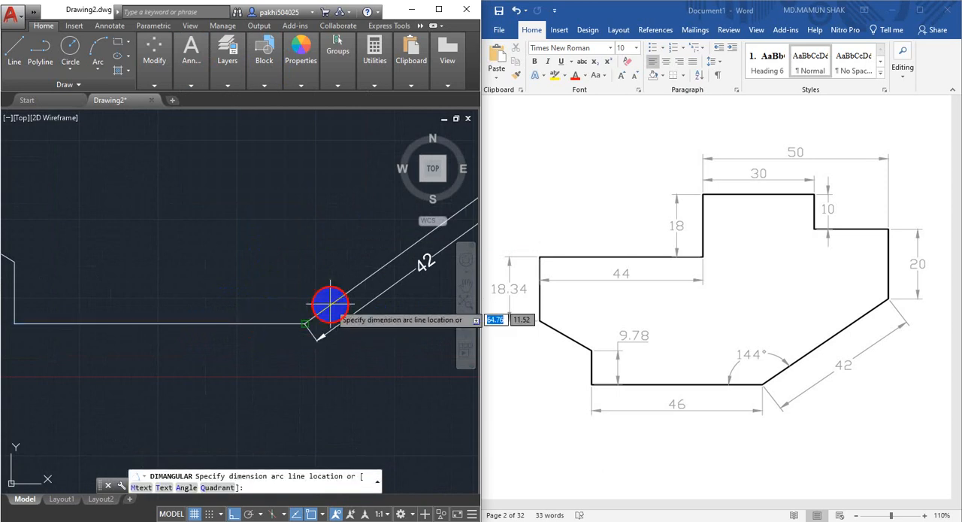
pyautogui.click(301, 256)
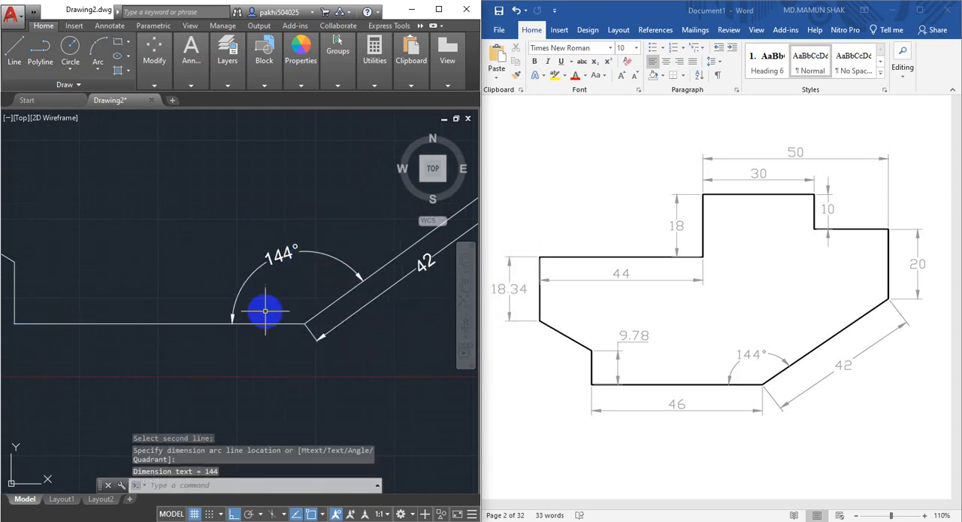
# Add a horizontal linear dimension to the outline's bottom edge, placing the dimension line just below it.
pyautogui.scroll(-4, 269, 311)
pyautogui.scroll(4, 251, 296)
pyautogui.moveTo(248, 298); pyautogui.dragTo(246, 333, button='middle')
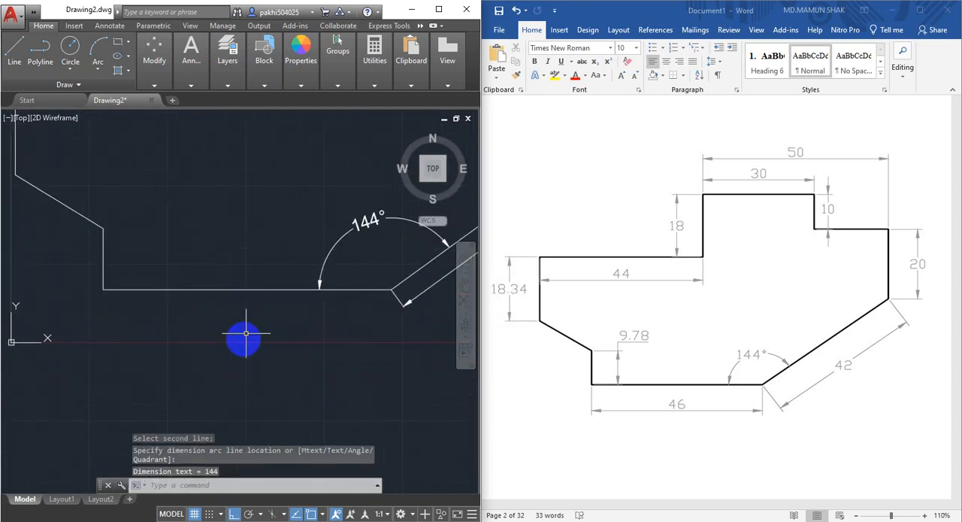
pyautogui.write('dli')
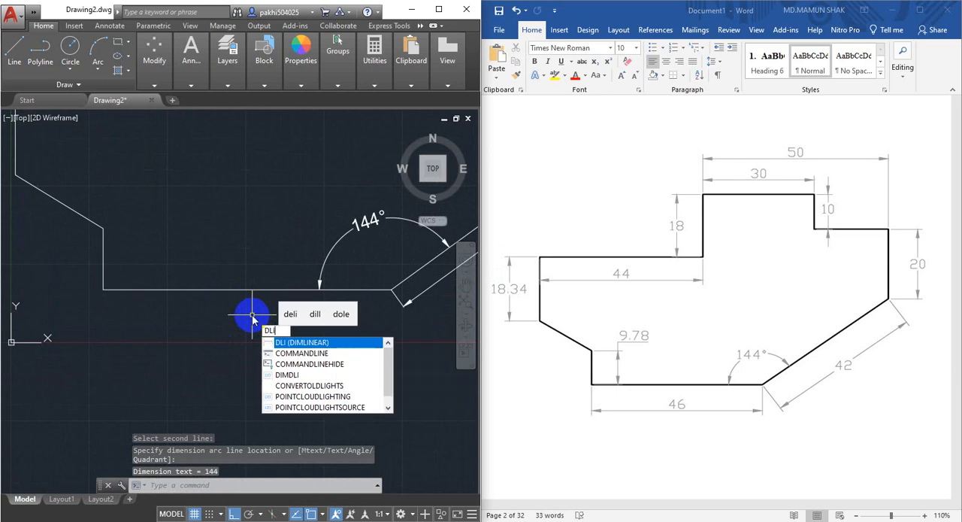
pyautogui.press('Return')
pyautogui.click(103, 289)
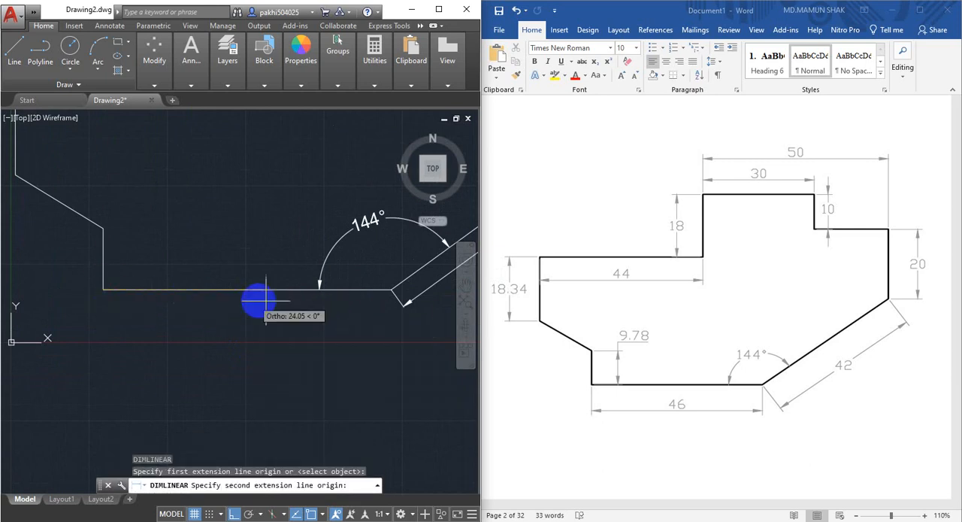
pyautogui.click(391, 289)
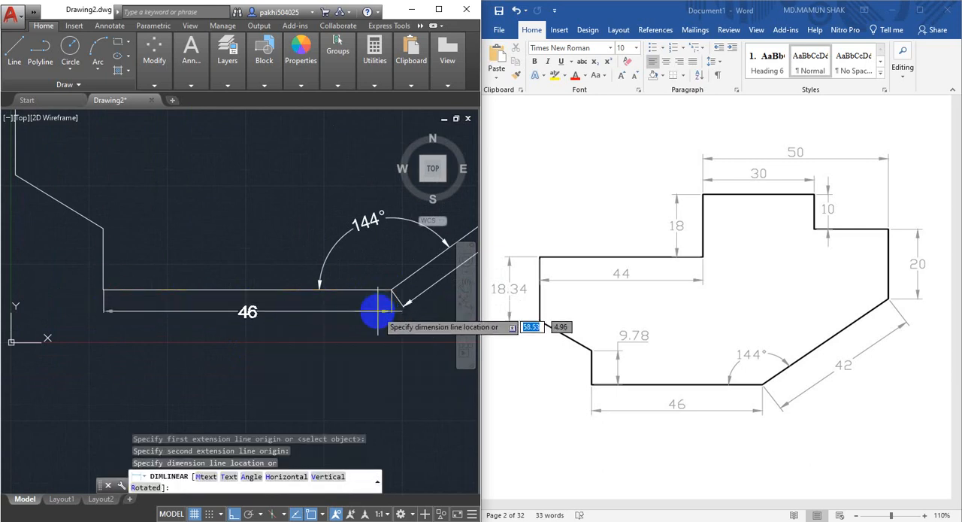
pyautogui.click(392, 306)
# Add a vertical linear dimension to the short edge rising from the bottom-left corner, placing the dimension line outside the outline.
pyautogui.scroll(-3, 262, 292)
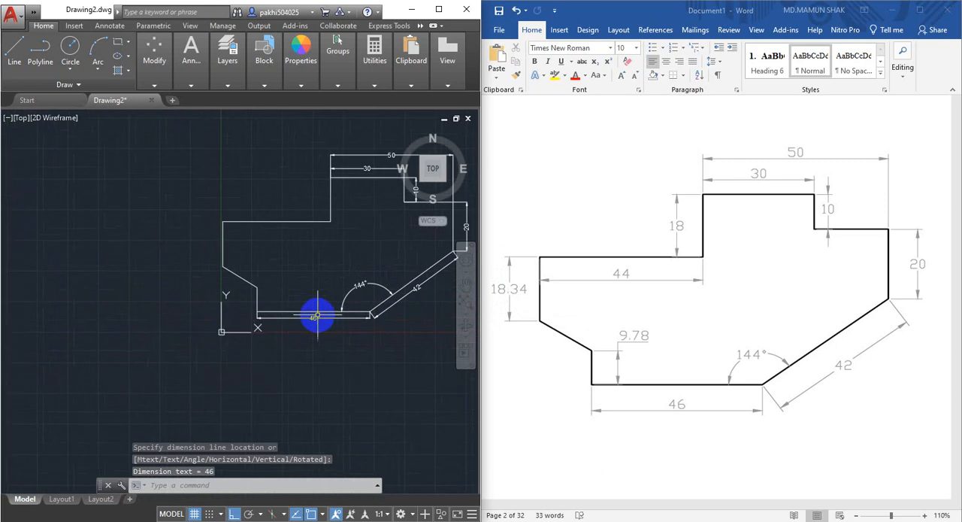
pyautogui.scroll(4, 264, 320)
pyautogui.moveTo(227, 57)
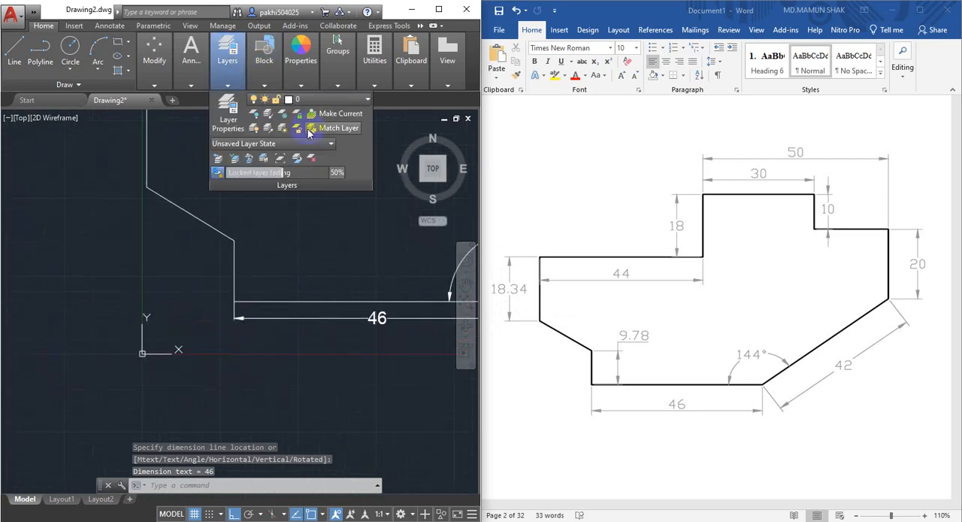
pyautogui.press('Return')
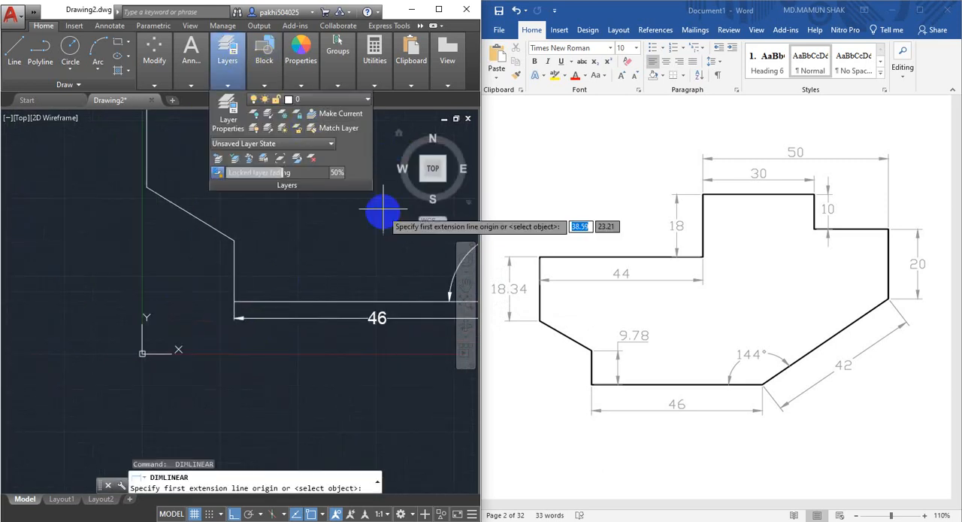
pyautogui.click(235, 300)
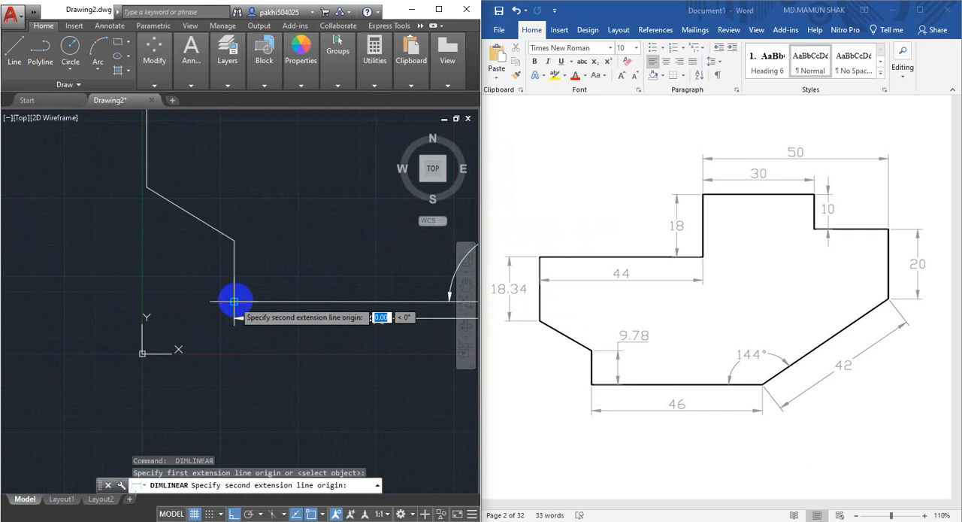
pyautogui.click(233, 241)
pyautogui.click(211, 241)
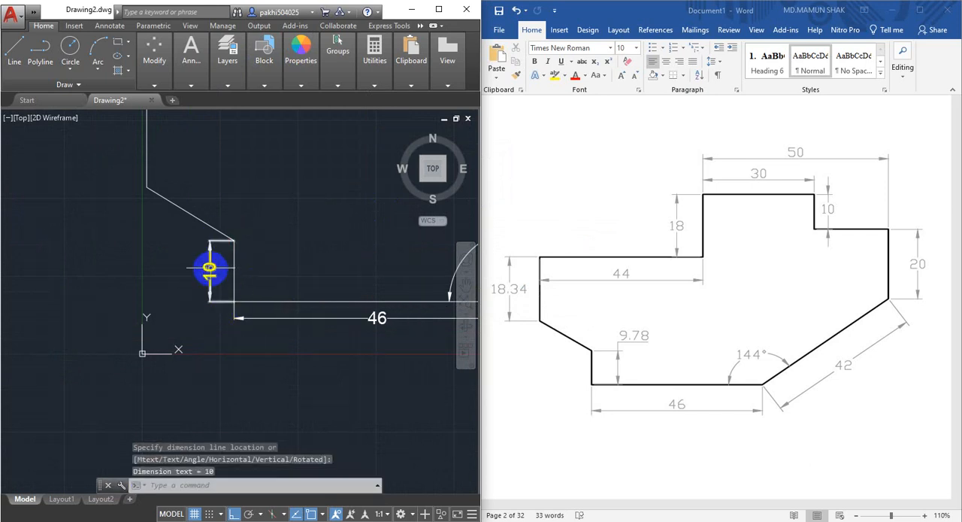
pyautogui.scroll(2, 226, 259)
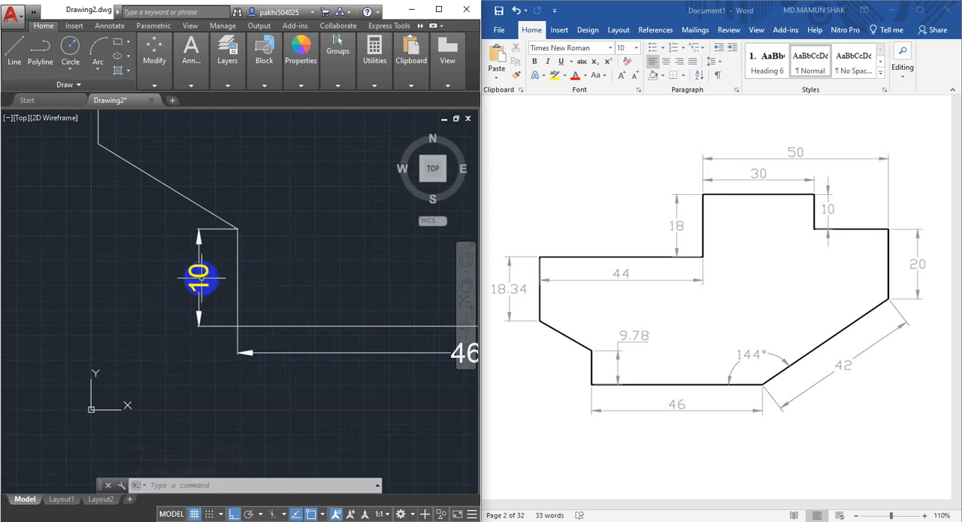
pyautogui.moveTo(200, 279); pyautogui.dragTo(213, 291, button='middle')
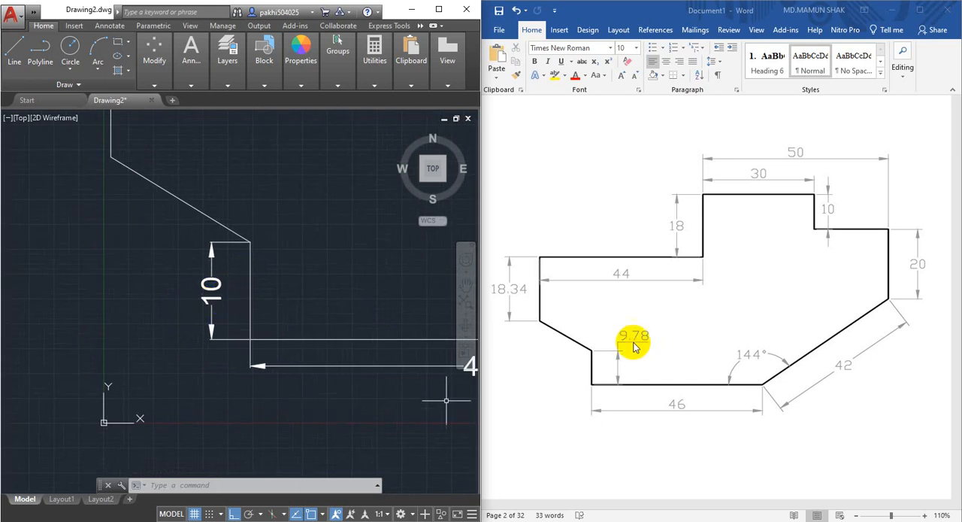
pyautogui.click(212, 329)
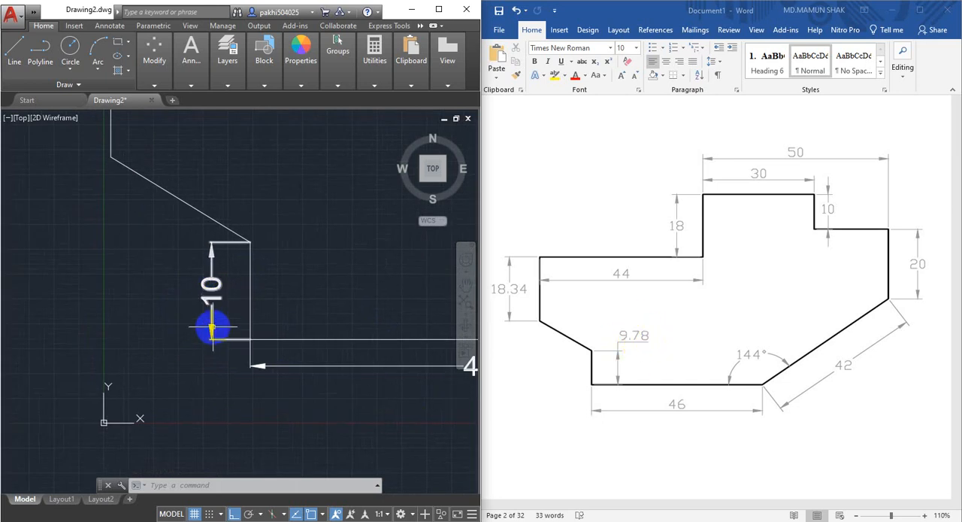
# Add a vertical linear dimension to the outline's far-left edge, placing the dimension line outside the shape.
pyautogui.moveTo(239, 290); pyautogui.dragTo(285, 305, button='middle')
pyautogui.scroll(-4, 249, 323)
pyautogui.scroll(4, 240, 225)
pyautogui.moveTo(241, 224); pyautogui.dragTo(244, 263, button='middle')
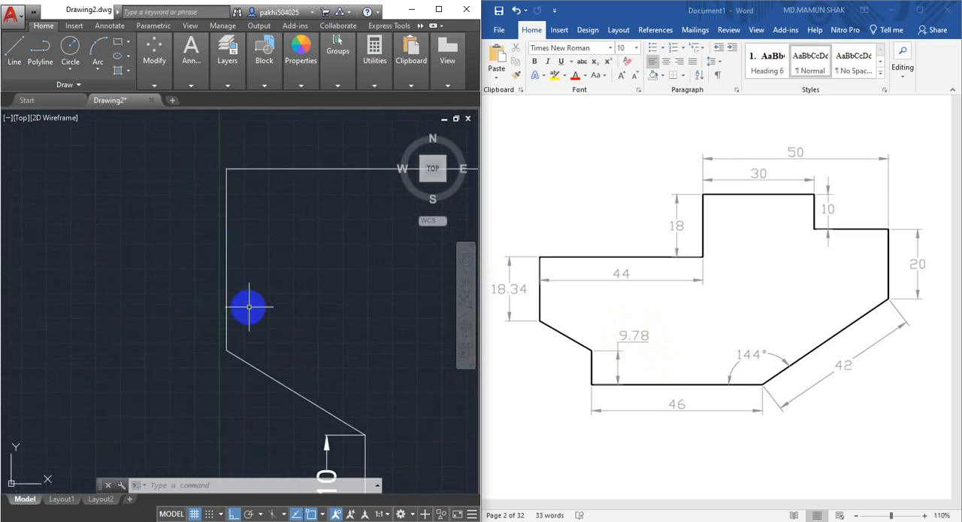
pyautogui.click(191, 53)
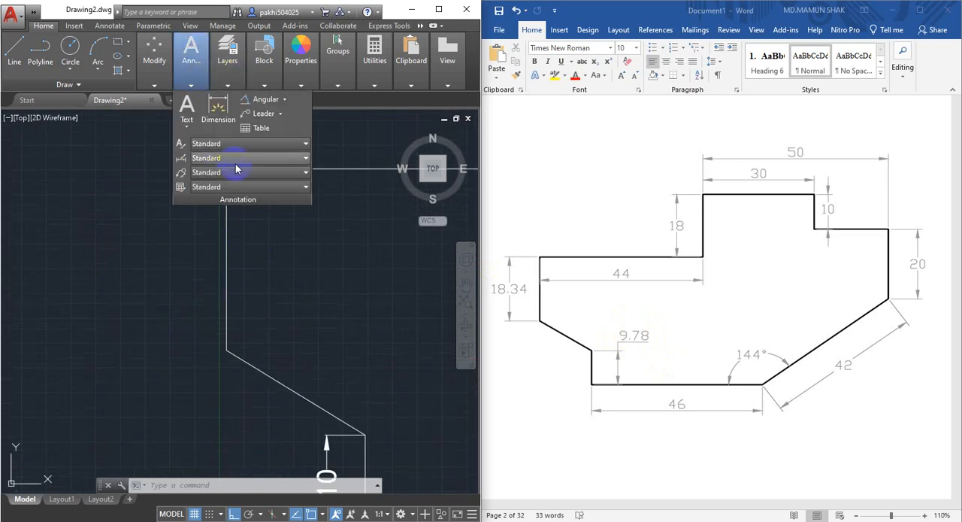
pyautogui.click(285, 107)
pyautogui.click(275, 121)
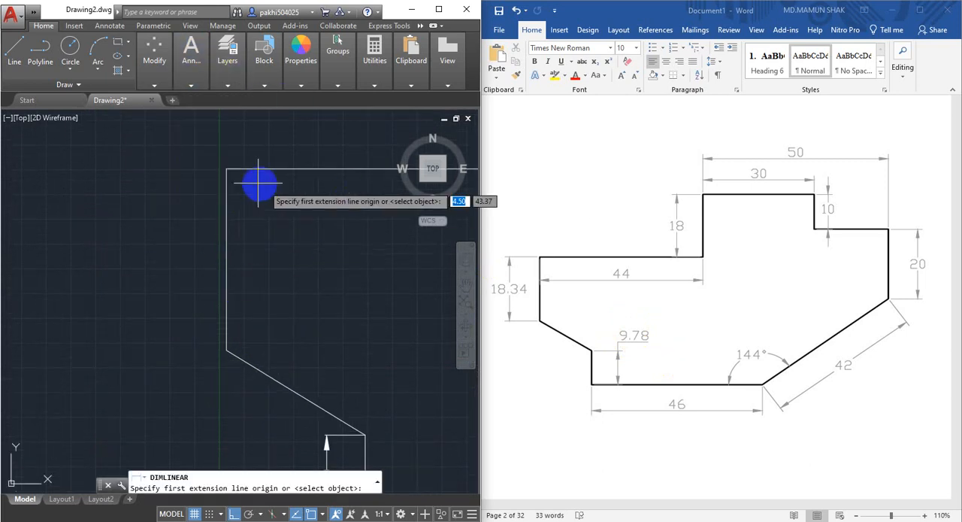
pyautogui.click(227, 169)
pyautogui.click(227, 349)
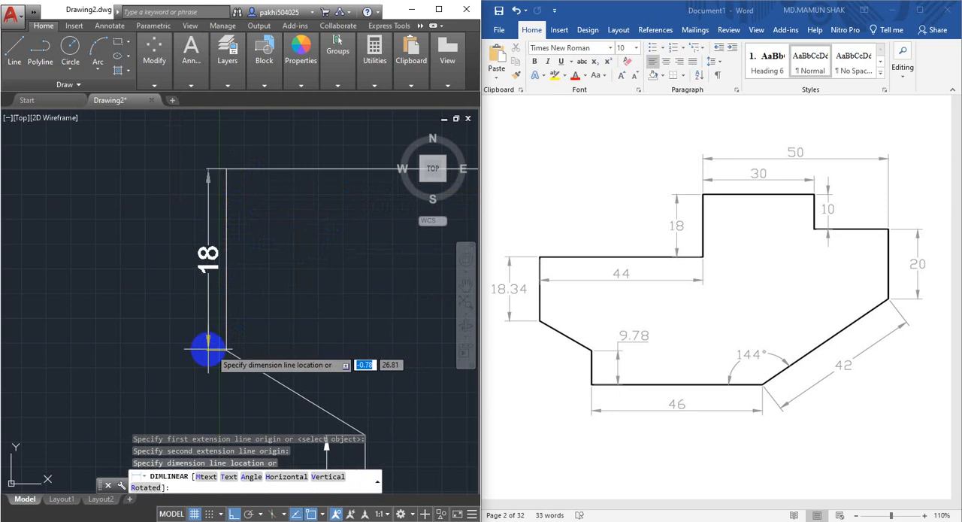
pyautogui.click(197, 348)
# Delete the vertical dimensions on the outline's far-left edge and on the short edge rising from the bottom-left corner.
pyautogui.scroll(-2, 294, 249)
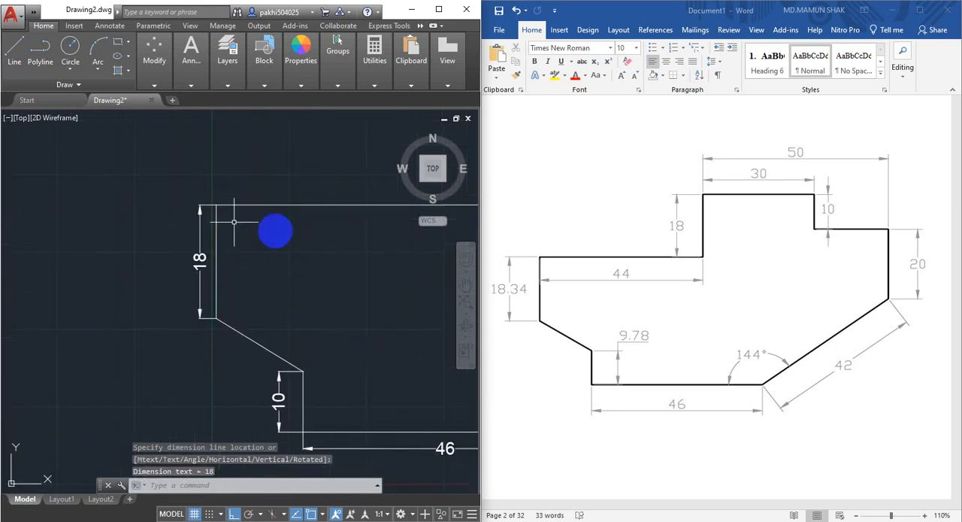
pyautogui.scroll(2, 229, 277)
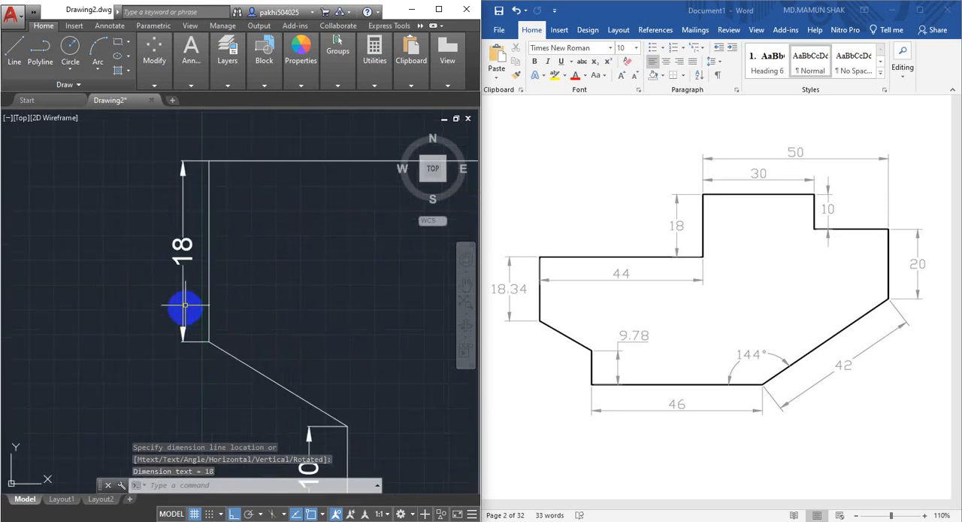
pyautogui.scroll(-4, 232, 261)
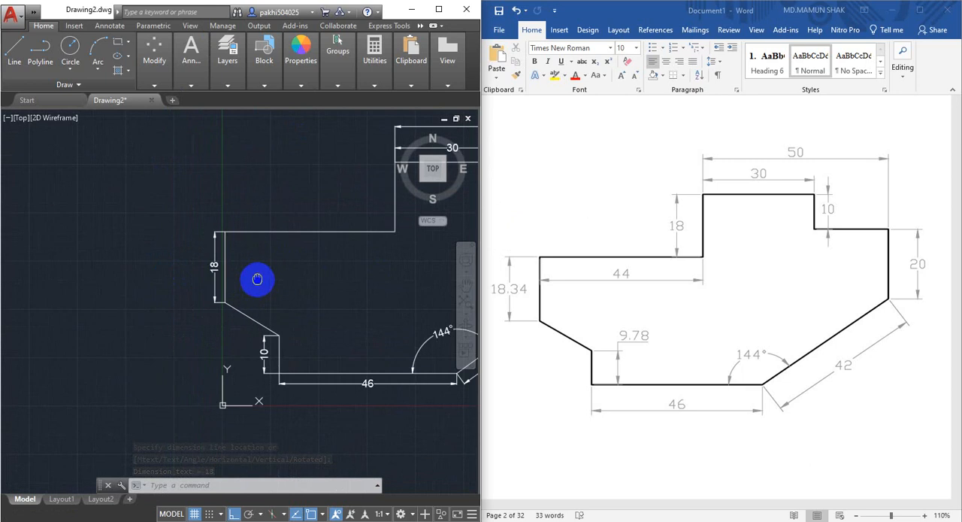
pyautogui.moveTo(257, 279); pyautogui.dragTo(204, 236, button='middle')
pyautogui.scroll(2, 203, 300)
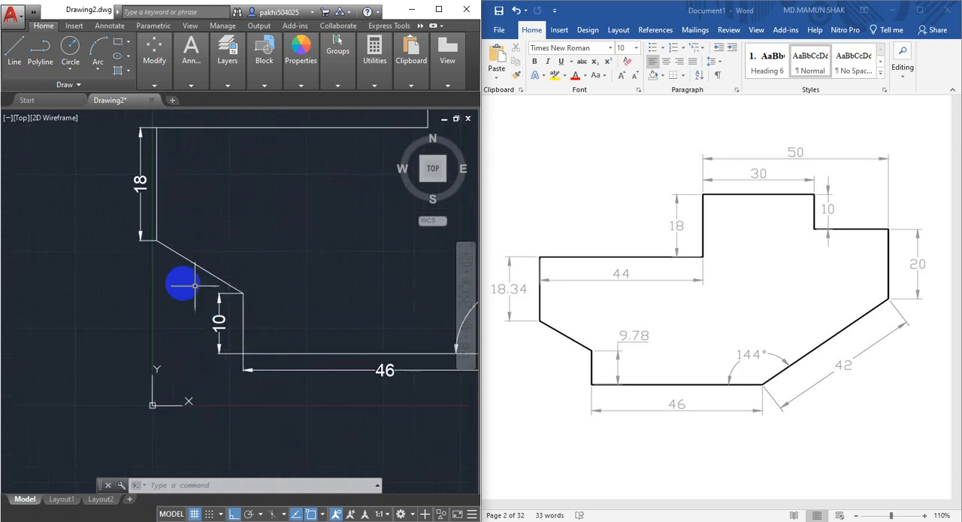
pyautogui.moveTo(226, 230); pyautogui.dragTo(230, 247, button='middle')
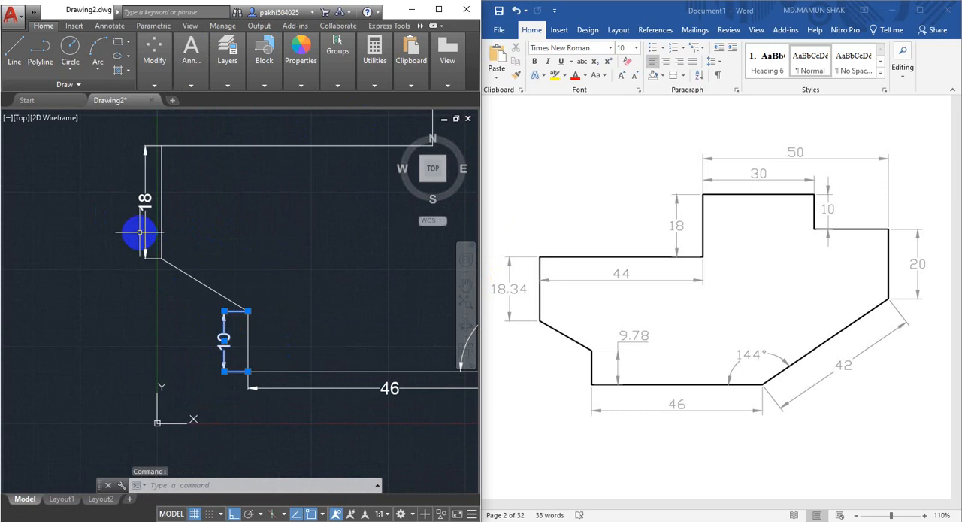
pyautogui.click(145, 222)
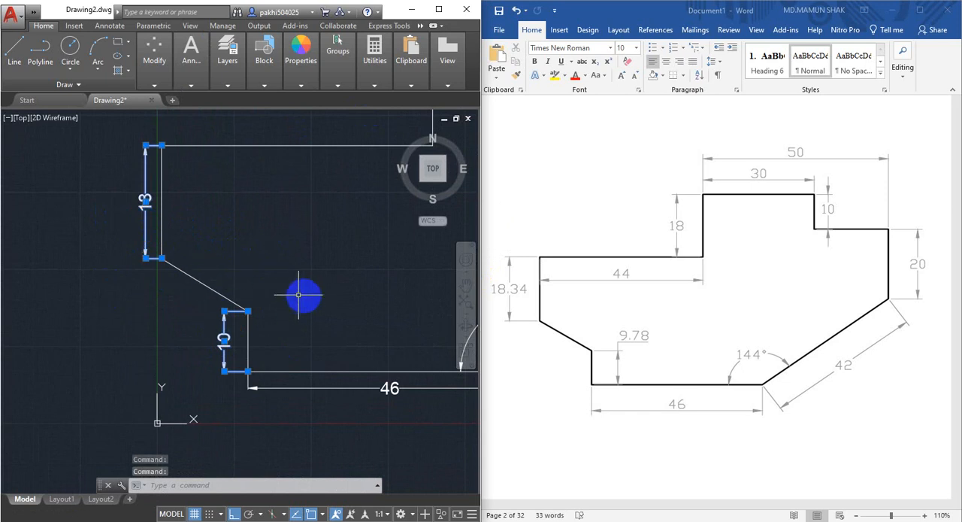
pyautogui.moveTo(284, 292); pyautogui.dragTo(283, 299, button='middle')
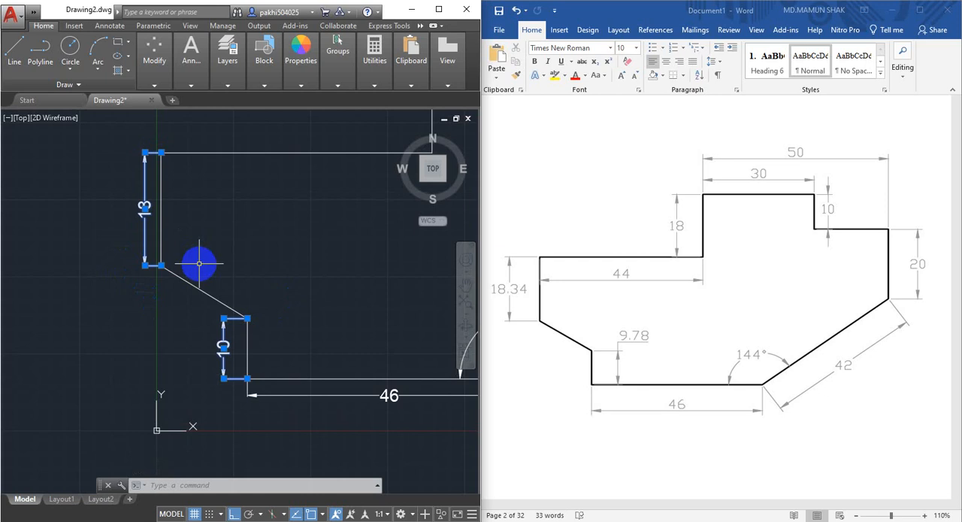
pyautogui.press('Delete')
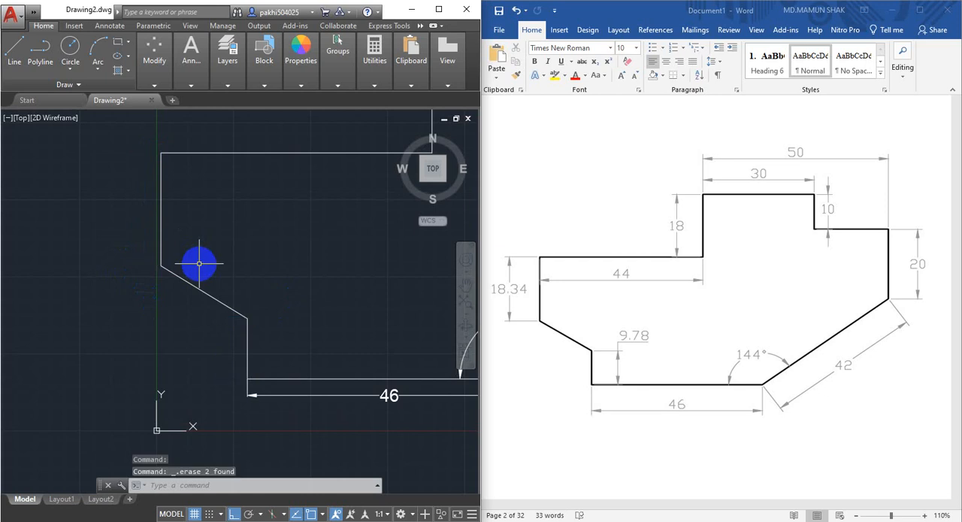
# Create a dimension style named Copy of Standard, based on Standard, with linear precision 0.00, and make it current.
pyautogui.write('d')
pyautogui.press('Return')
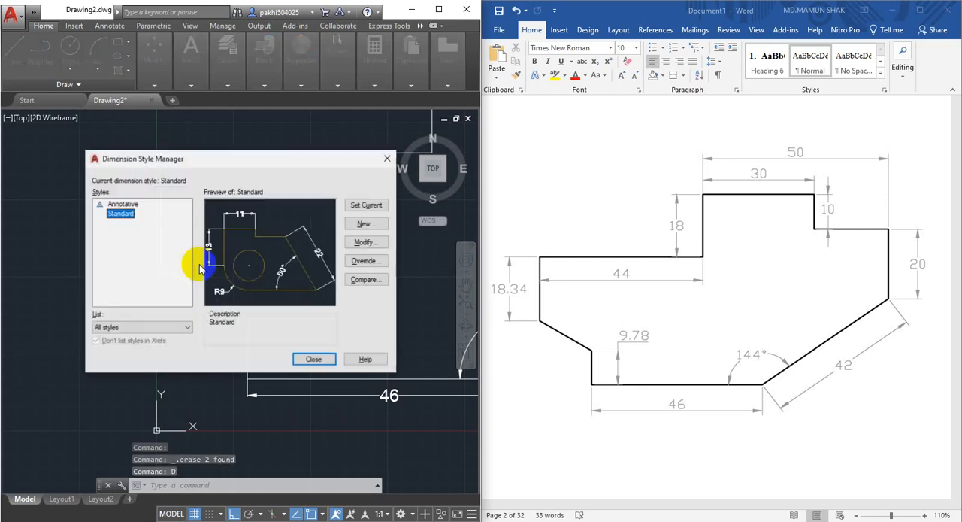
pyautogui.click(378, 222)
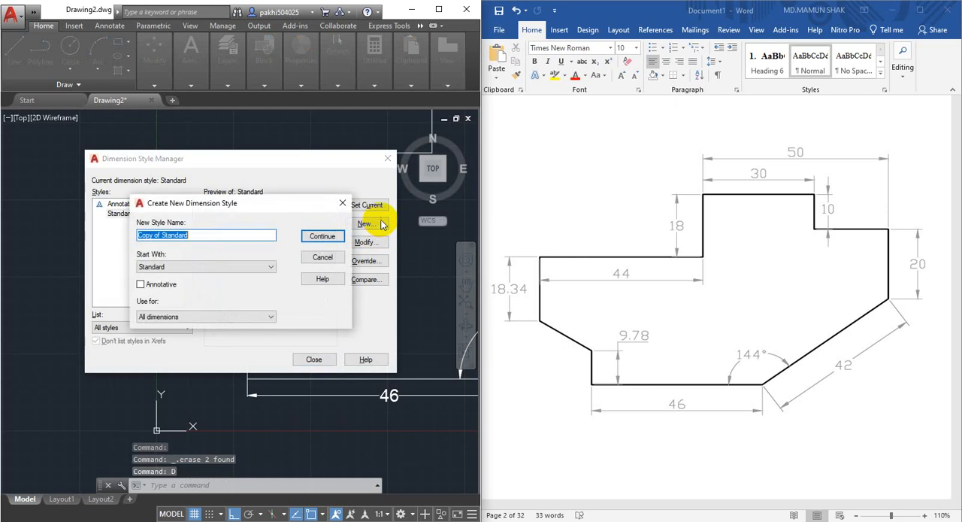
pyautogui.click(318, 239)
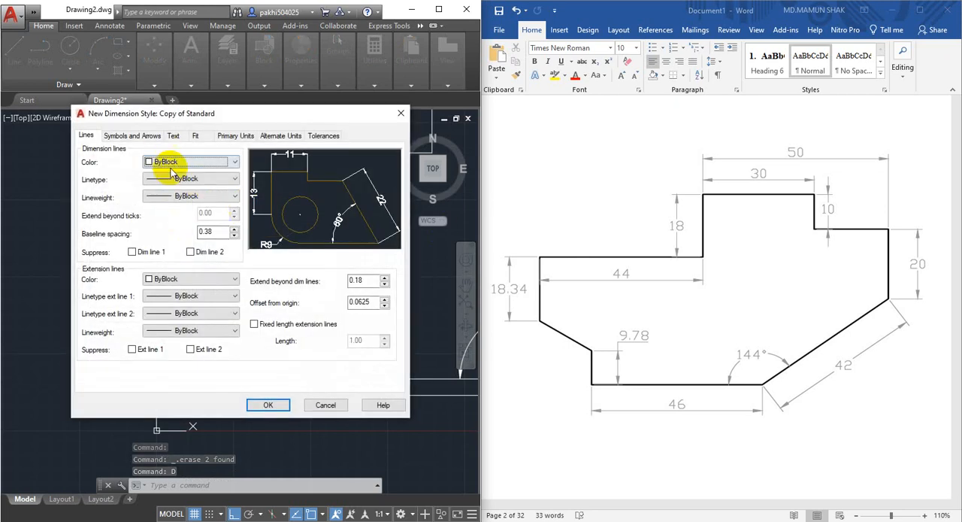
pyautogui.click(237, 135)
pyautogui.click(197, 179)
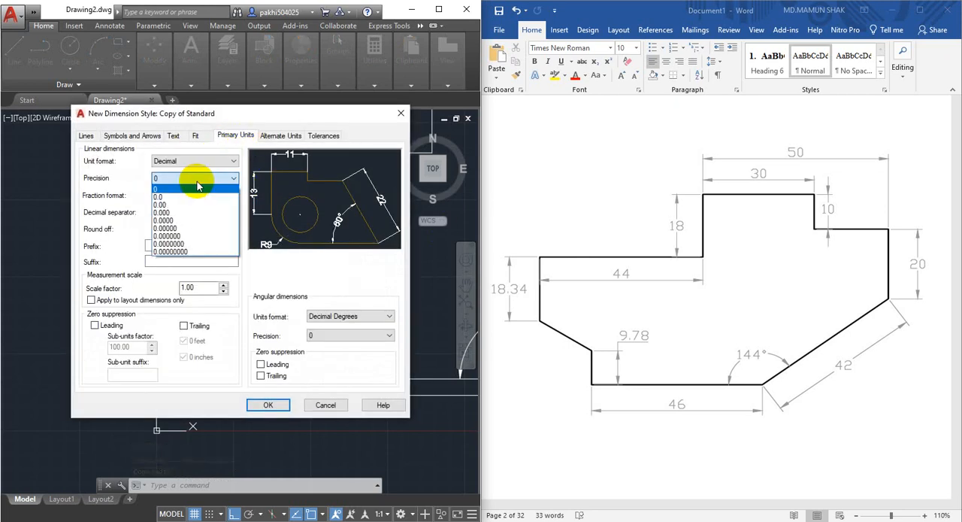
pyautogui.click(170, 205)
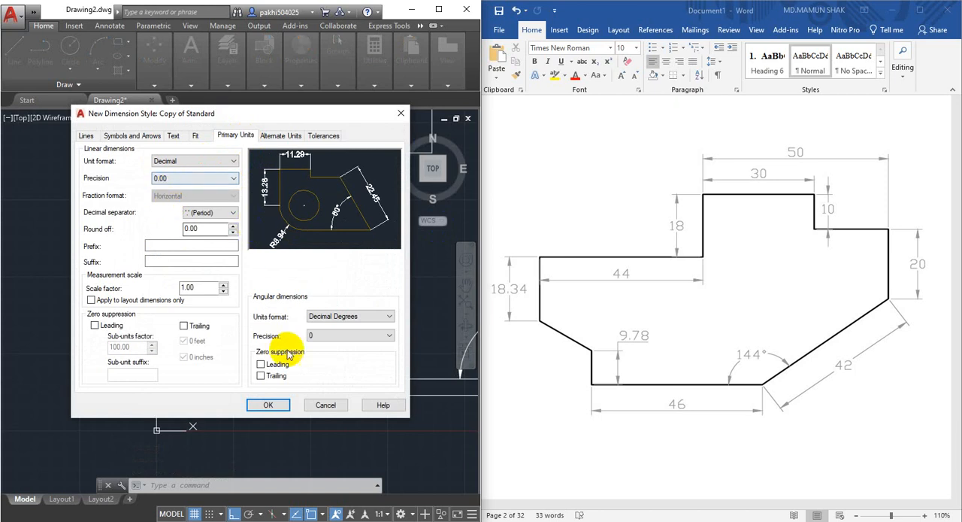
pyautogui.click(133, 138)
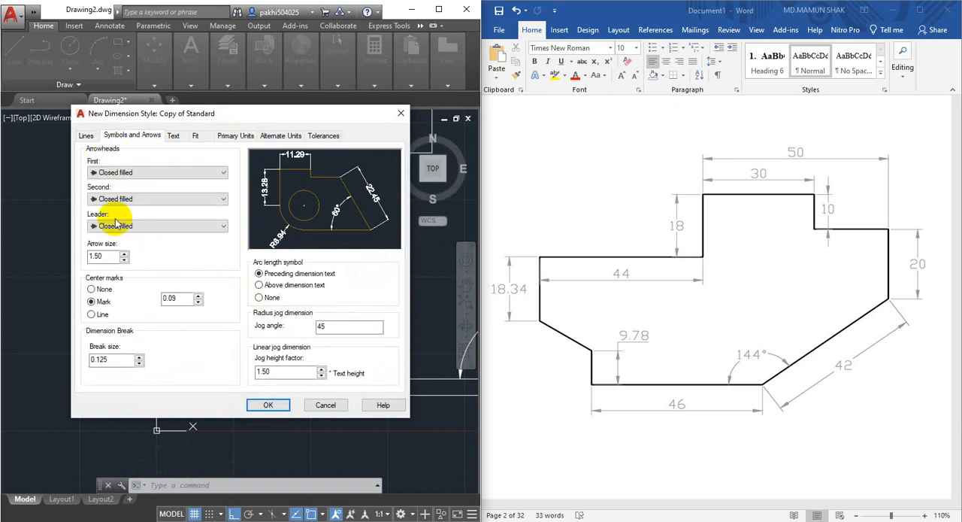
pyautogui.click(181, 141)
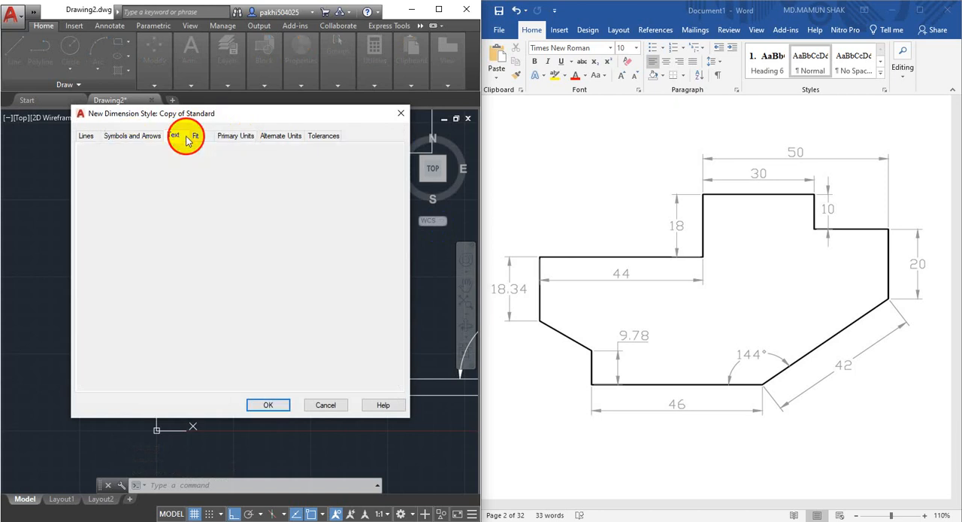
pyautogui.click(268, 405)
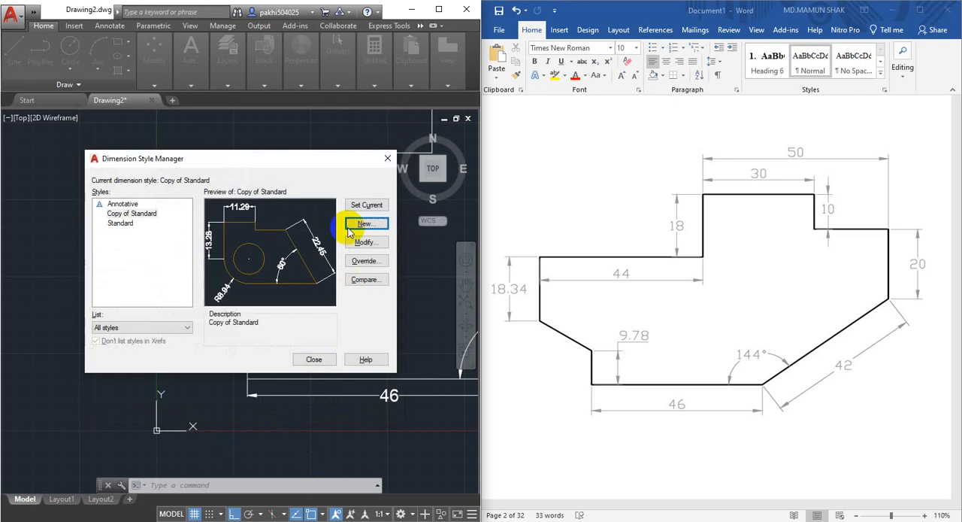
pyautogui.click(313, 360)
# Add a vertical linear dimension in the two-decimal style to the short edge rising from the bottom-left corner, placing it outside the outline.
pyautogui.moveTo(335, 278); pyautogui.dragTo(338, 301, button='middle')
pyautogui.scroll(-2, 338, 301)
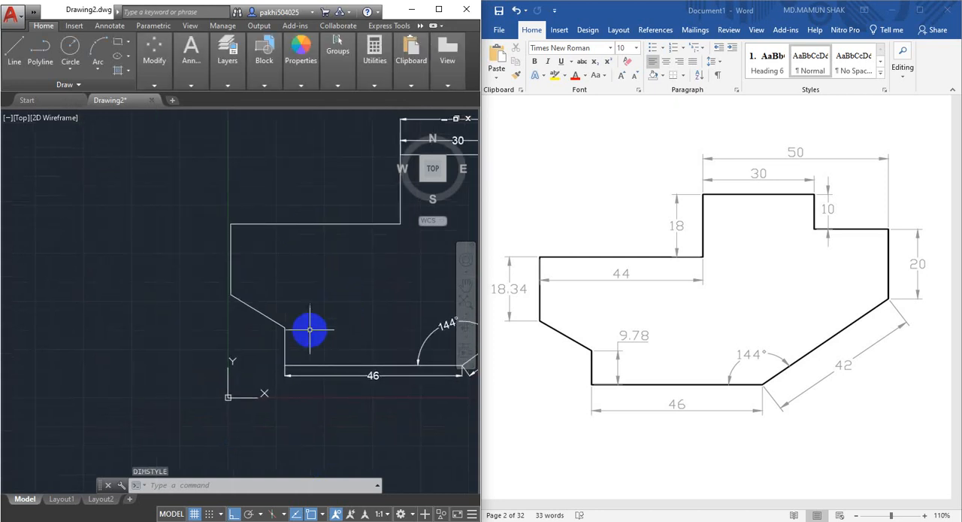
pyautogui.scroll(2, 266, 336)
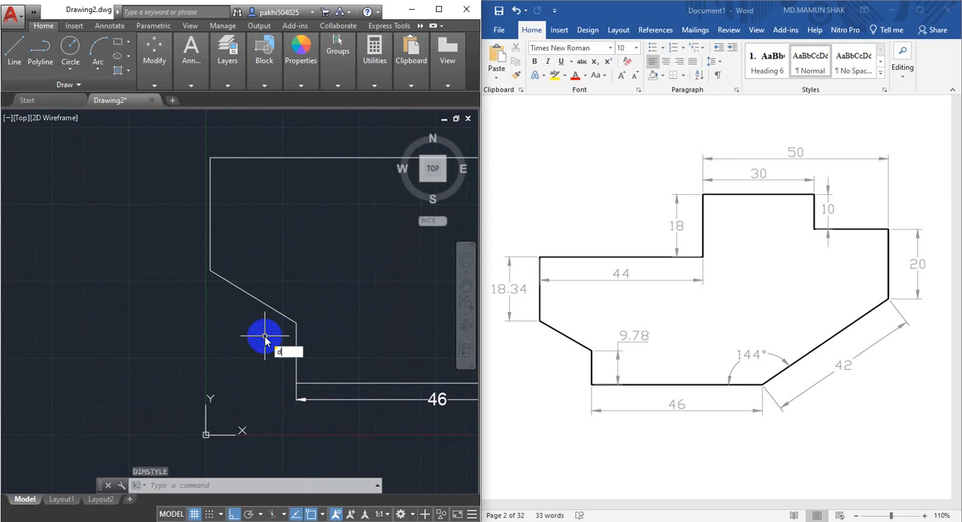
pyautogui.write('li')
pyautogui.press('Return')
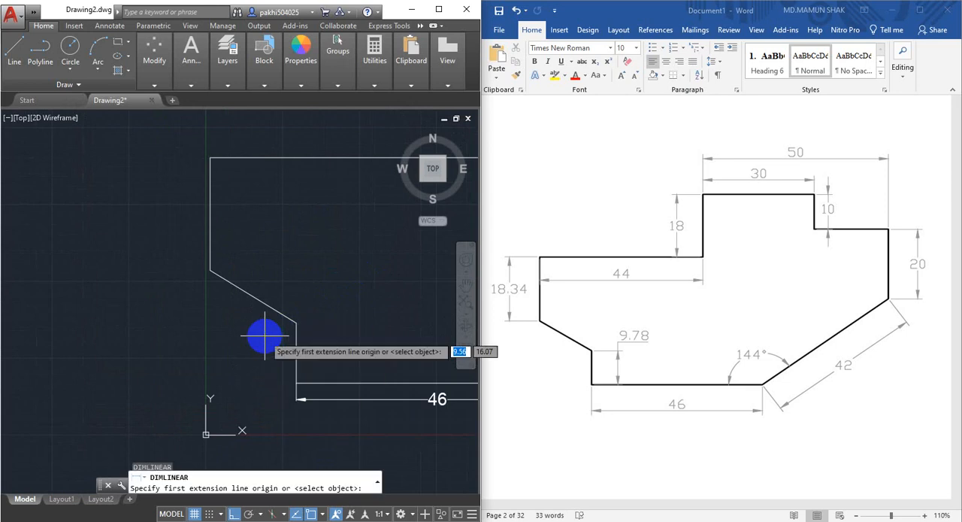
pyautogui.click(297, 382)
pyautogui.click(296, 324)
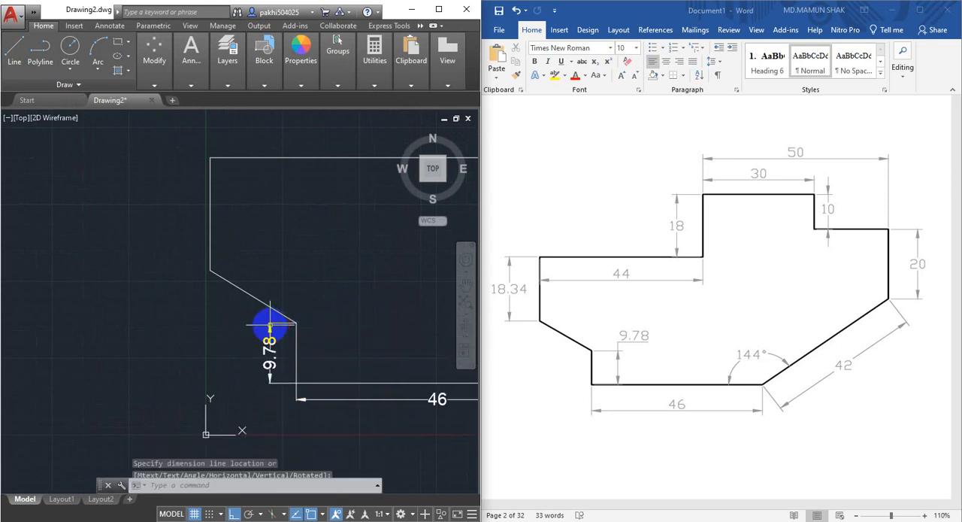
pyautogui.click(270, 325)
# Add a vertical linear dimension in the two-decimal style to the outline's far-left edge, placing the dimension line outside the shape.
pyautogui.scroll(3, 278, 376)
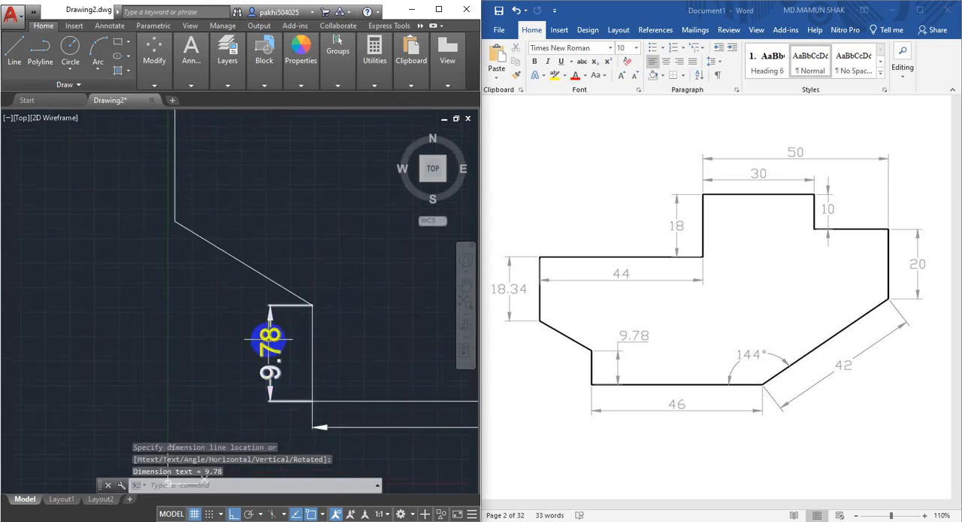
pyautogui.scroll(-5, 269, 339)
pyautogui.scroll(2, 247, 331)
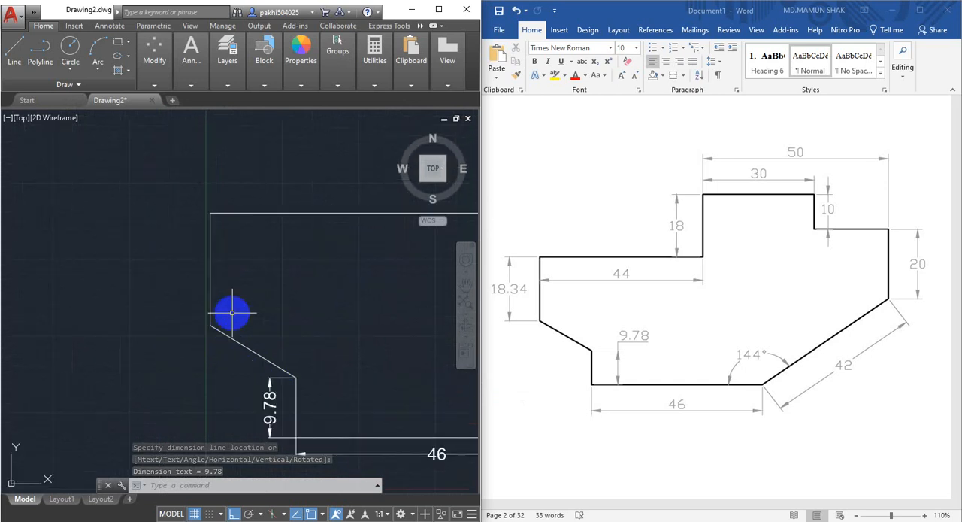
pyautogui.moveTo(226, 62)
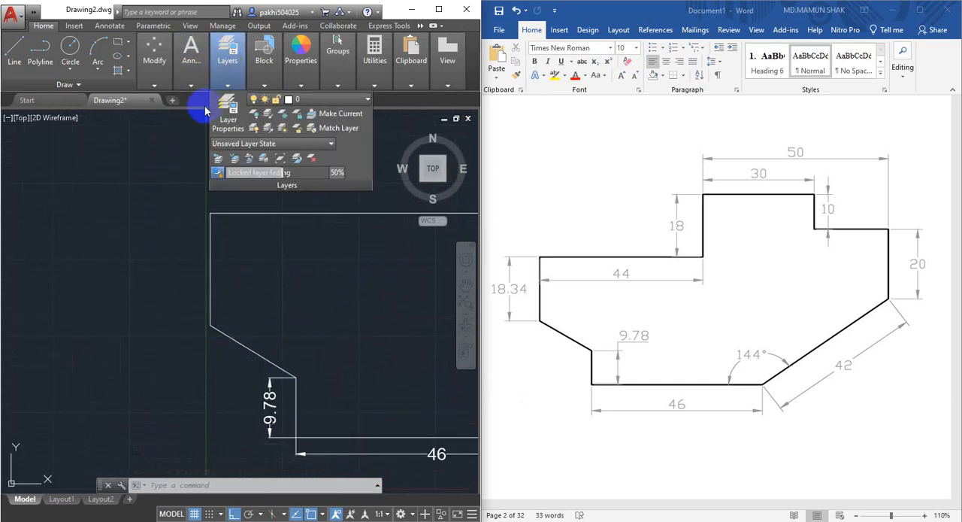
pyautogui.moveTo(191, 64)
pyautogui.click(255, 99)
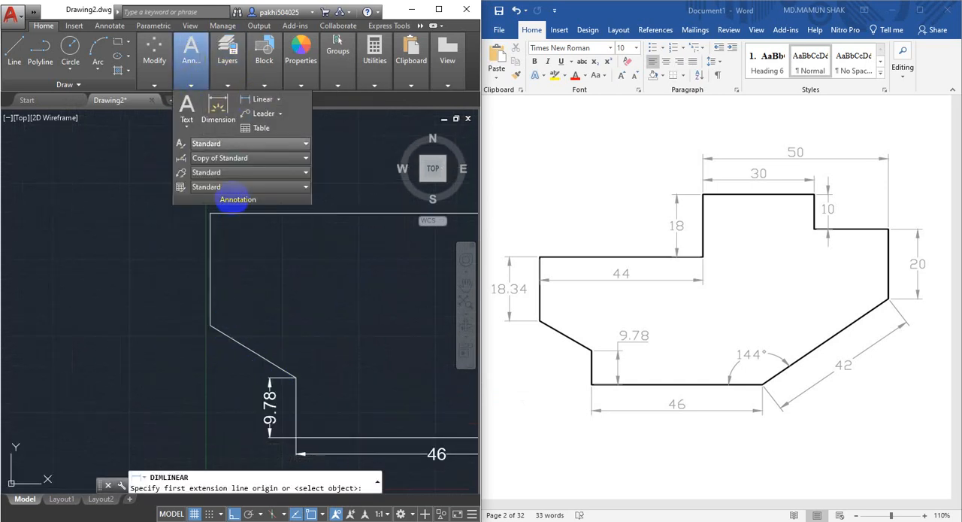
pyautogui.click(212, 323)
pyautogui.click(209, 214)
pyautogui.click(182, 216)
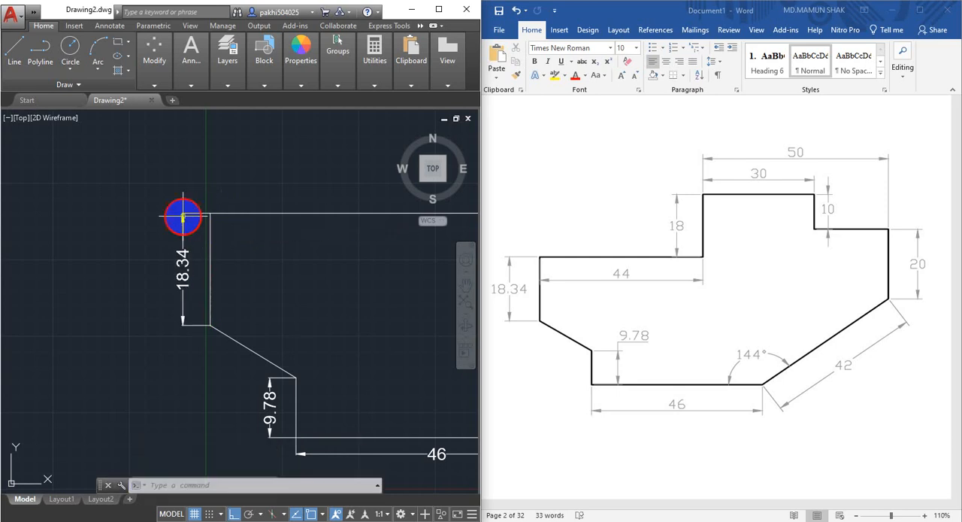
# Switch to Layout1, activate its viewport and turn off the grid display there.
pyautogui.scroll(-4, 288, 263)
pyautogui.moveTo(288, 262)
pyautogui.mouseDown(button='middle')
pyautogui.moveTo(199, 271)
pyautogui.moveTo(172, 291)
pyautogui.moveTo(184, 321)
pyautogui.moveTo(133, 344)
pyautogui.moveTo(290, 276)
pyautogui.mouseUp(button='middle')
pyautogui.scroll(2, 186, 321)
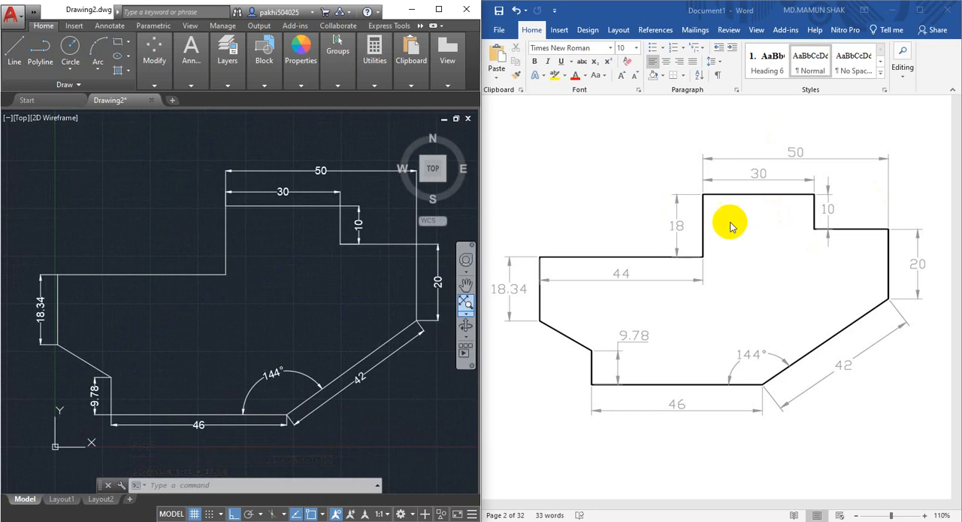
pyautogui.moveTo(340, 318); pyautogui.dragTo(342, 320, button='middle')
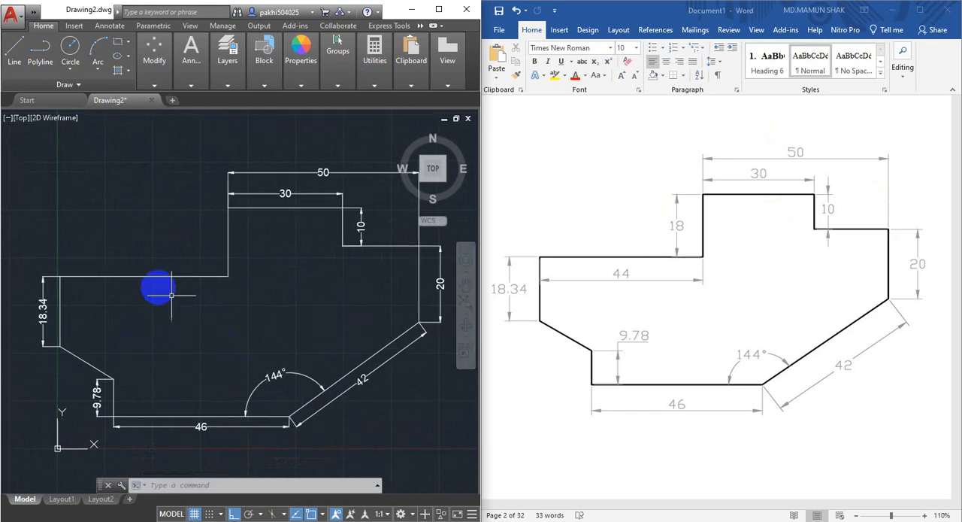
pyautogui.click(62, 499)
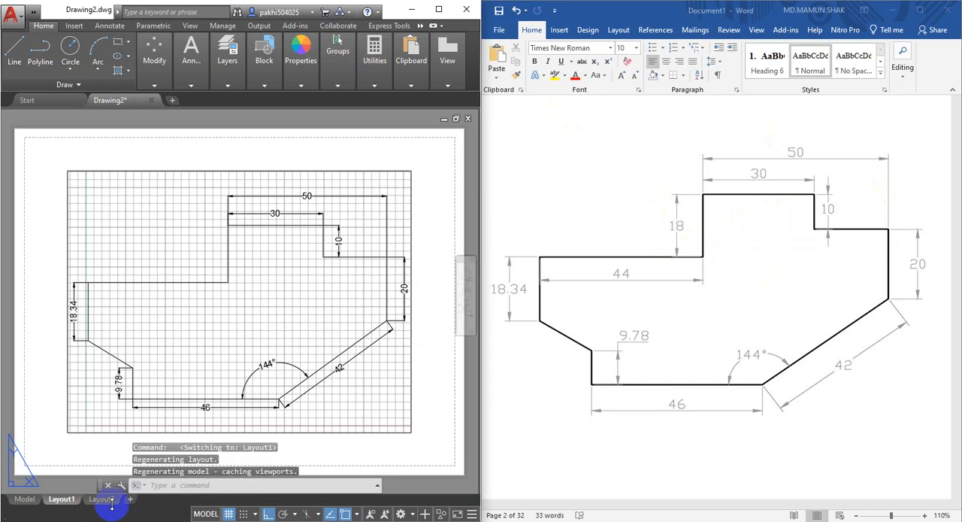
pyautogui.doubleClick(246, 324)
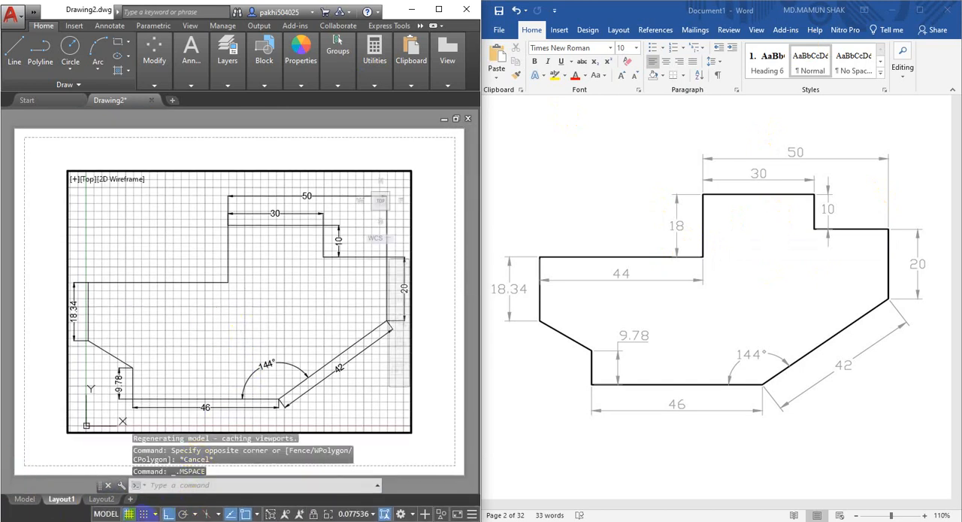
pyautogui.click(128, 513)
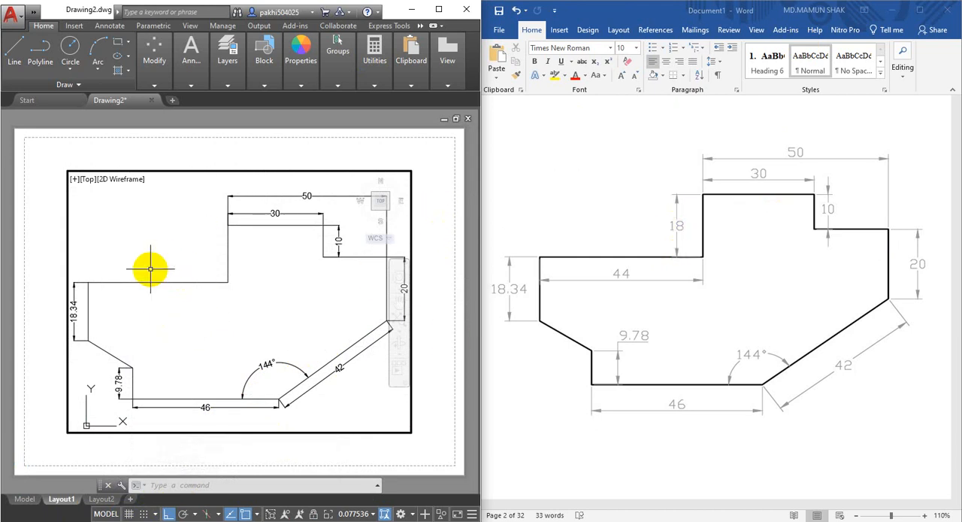
# Start plotting Layout1 with the DWG To PDF.pc3 plotter and the ISO A4 (297.00 x 210.00 MM) paper size.
pyautogui.hotkey('ctrl', 'p')
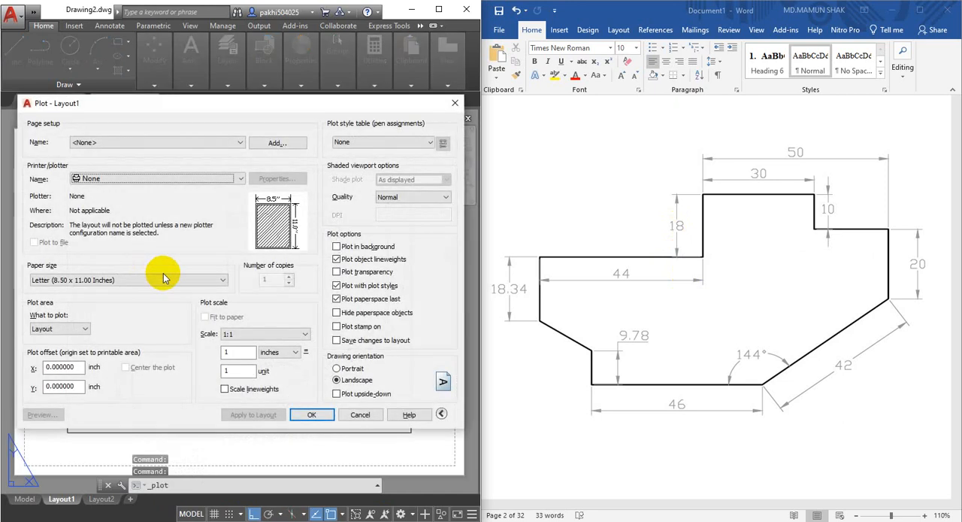
pyautogui.click(128, 179)
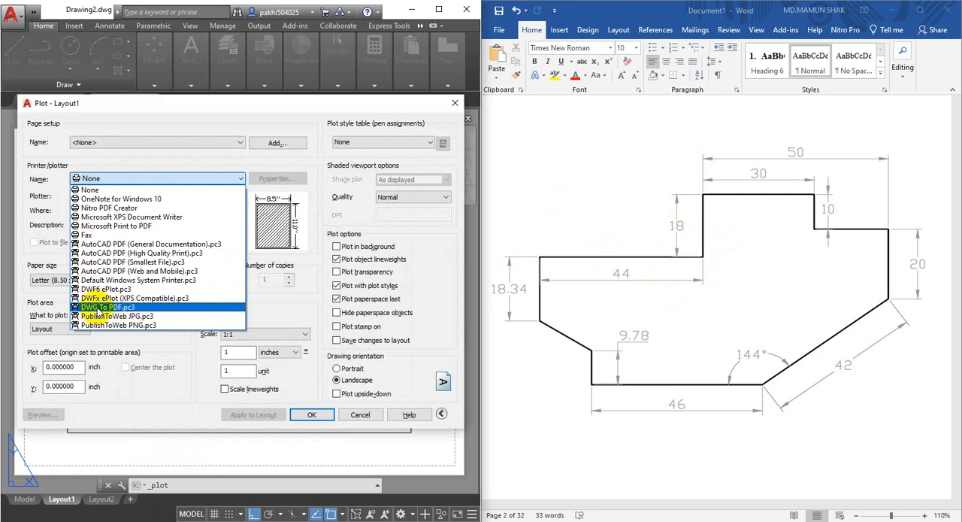
pyautogui.click(153, 309)
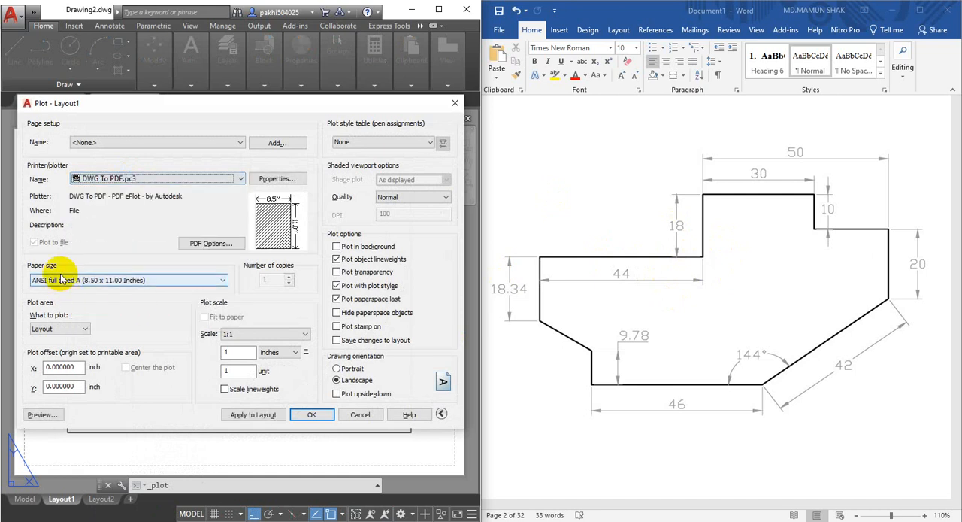
pyautogui.click(81, 282)
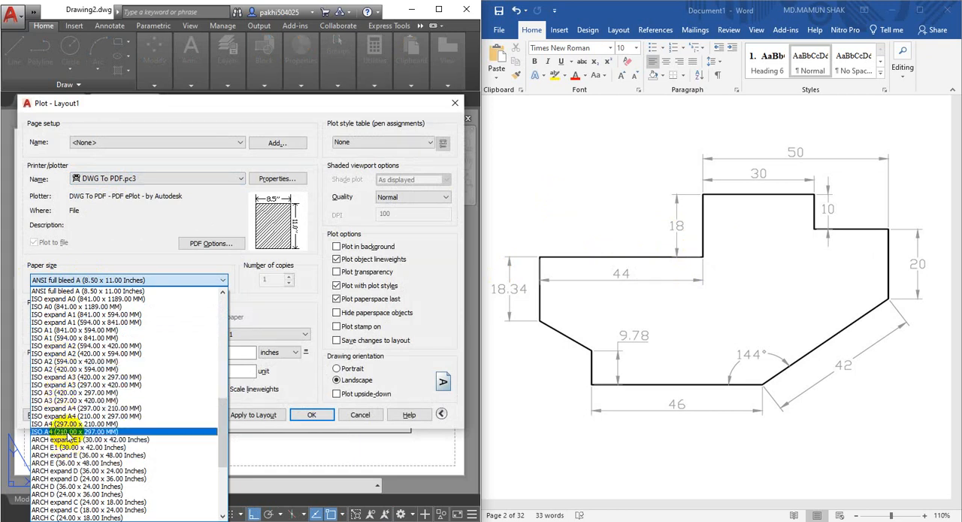
pyautogui.click(66, 424)
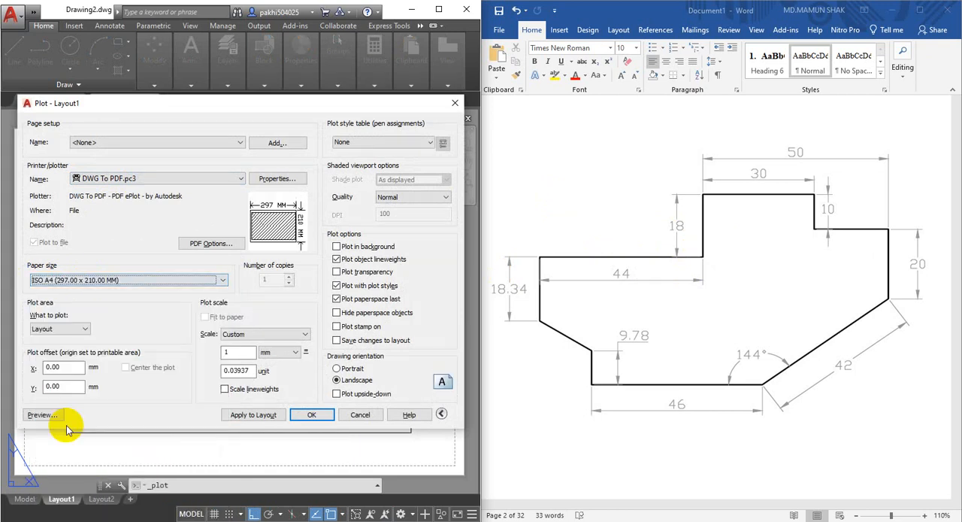
# Set the plot area to a window spanning the viewport frame's opposite corners, fitted to the paper and centred.
pyautogui.click(62, 329)
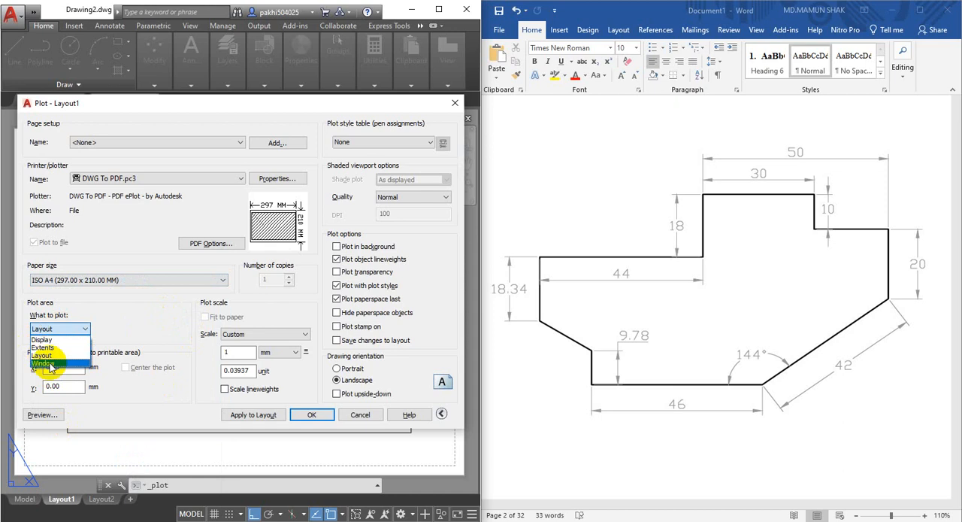
pyautogui.click(45, 363)
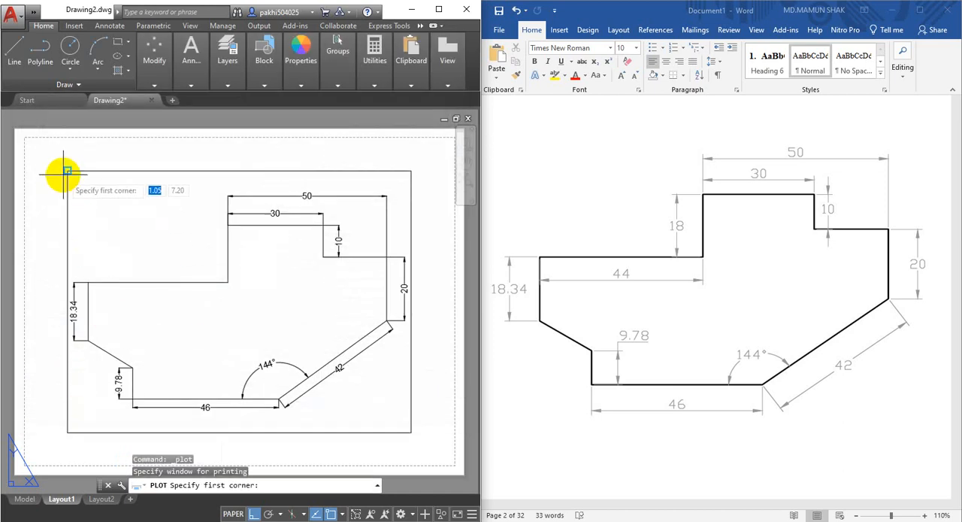
pyautogui.click(69, 169)
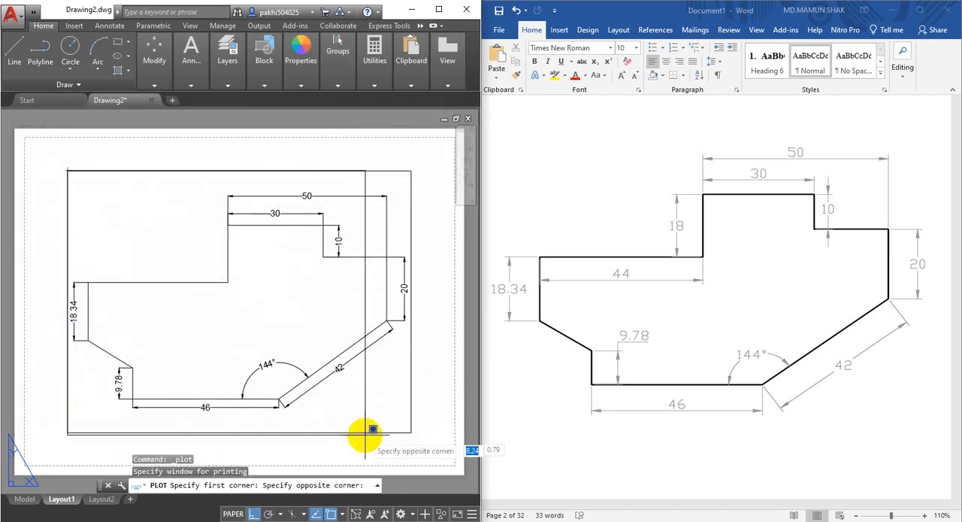
pyautogui.click(411, 431)
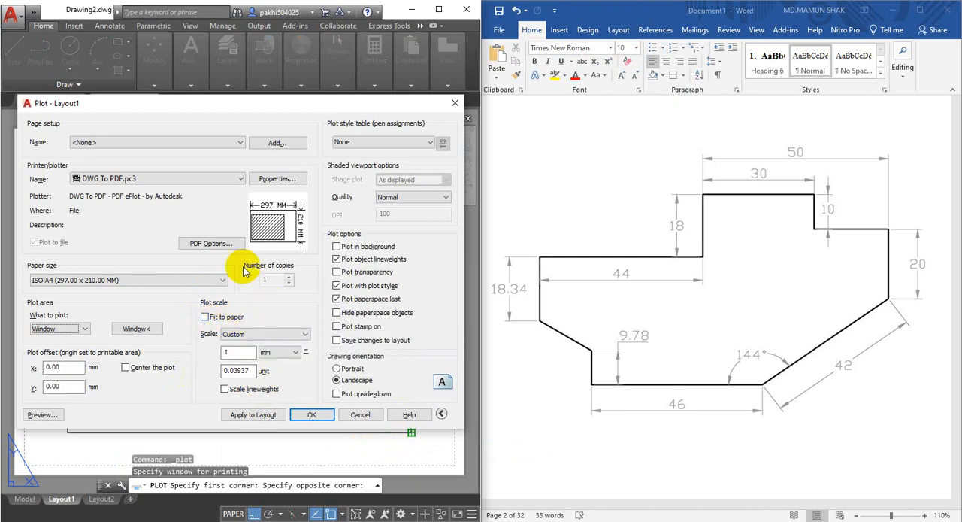
pyautogui.click(206, 319)
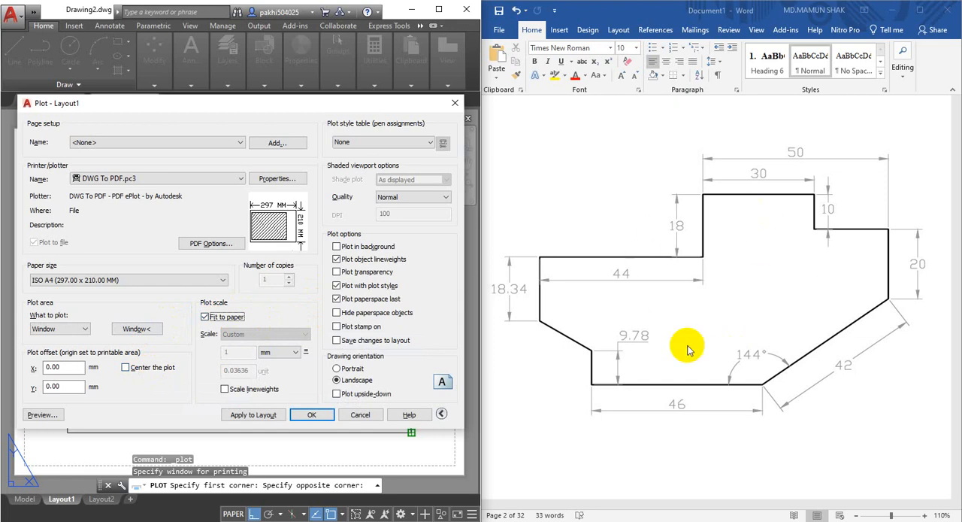
pyautogui.click(125, 368)
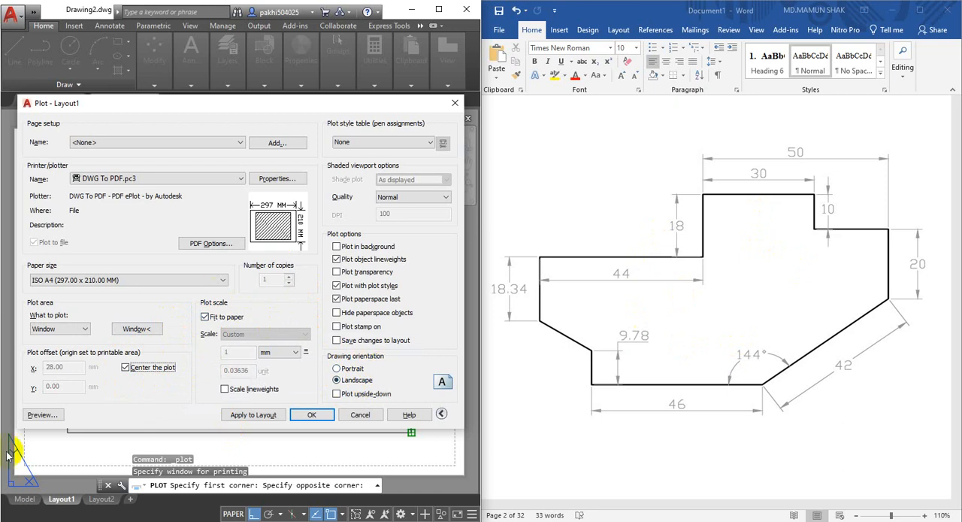
# Preview the plot and output it from there to the Desktop as a PDF named 2d-01.
pyautogui.click(39, 416)
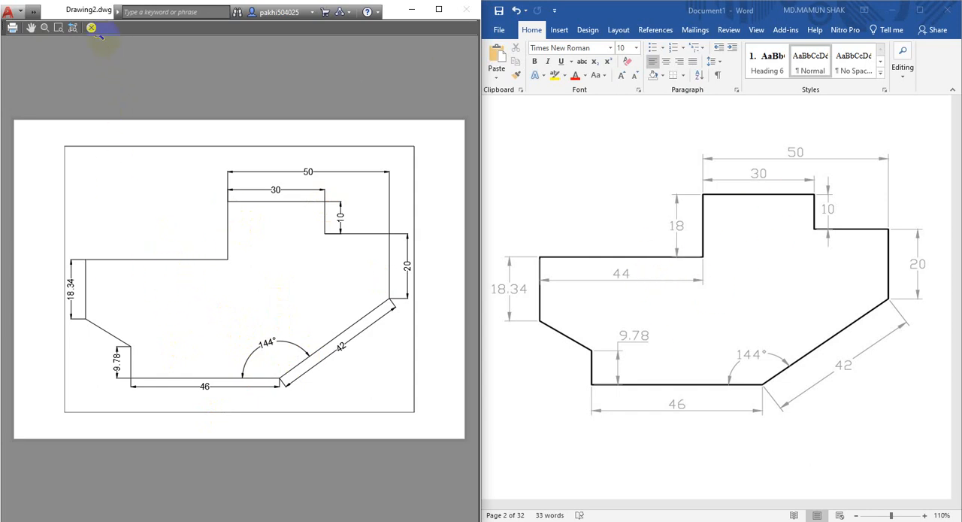
pyautogui.click(12, 29)
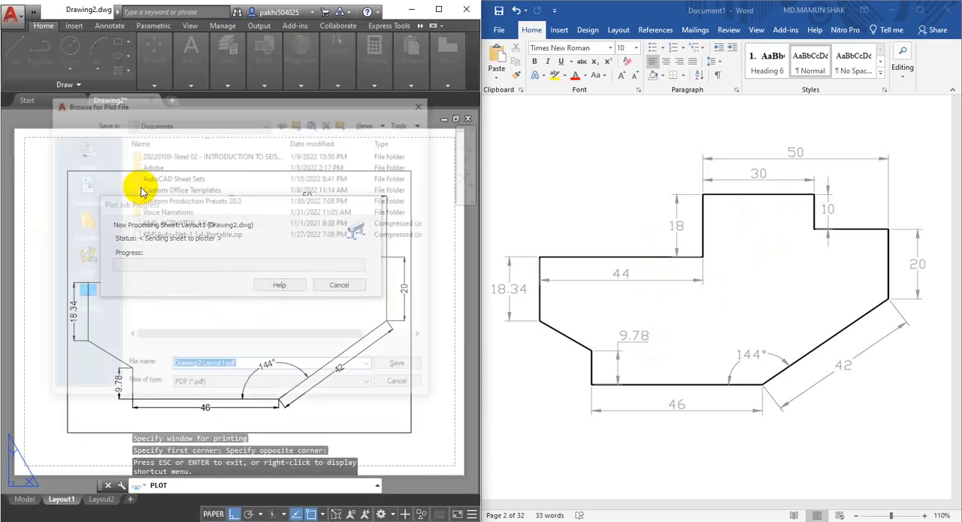
pyautogui.click(83, 293)
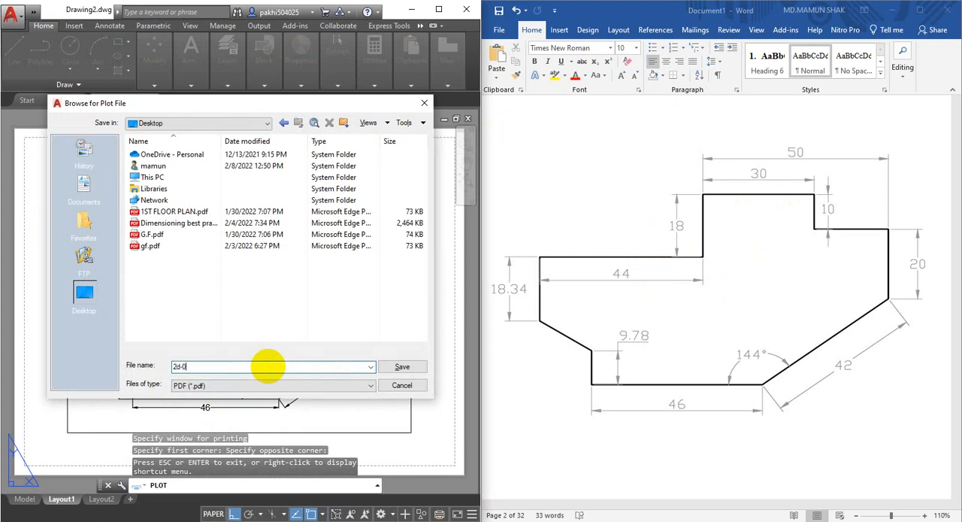
pyautogui.click(402, 367)
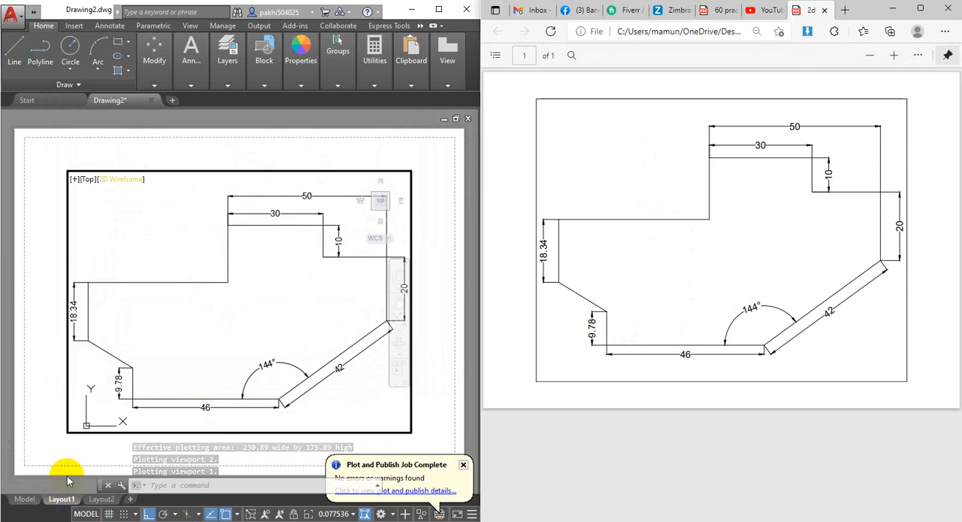
# Return to model space, select the whole outline with its dimensions and set the lineweight to 0.35 mm.
pyautogui.click(28, 500)
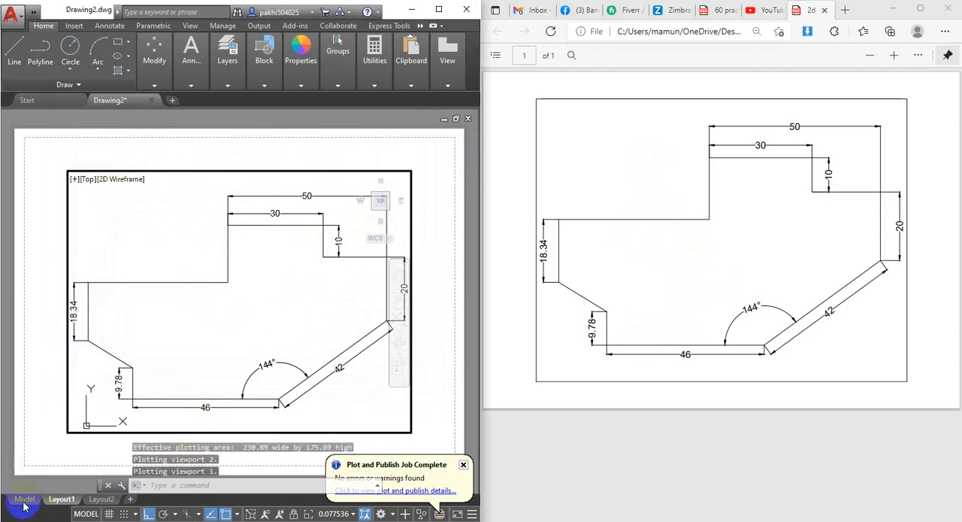
pyautogui.click(24, 500)
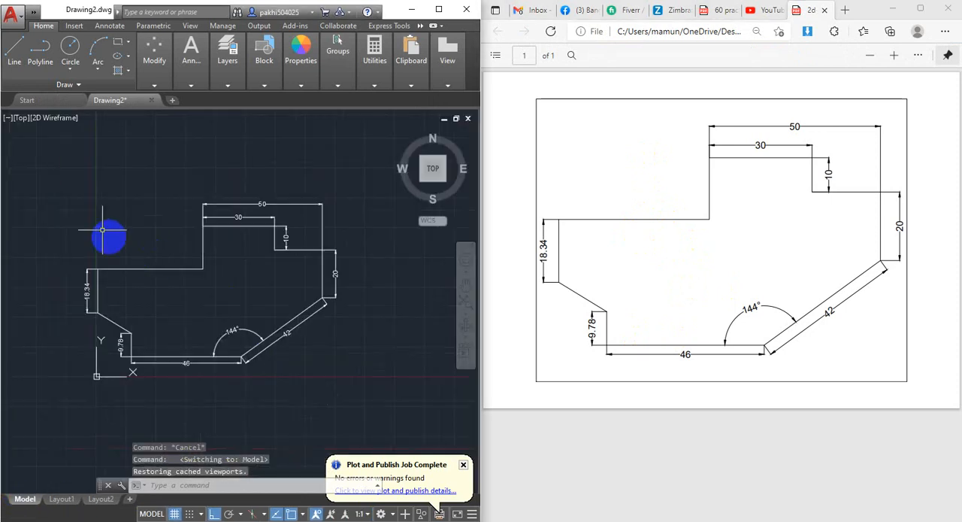
pyautogui.click(39, 174)
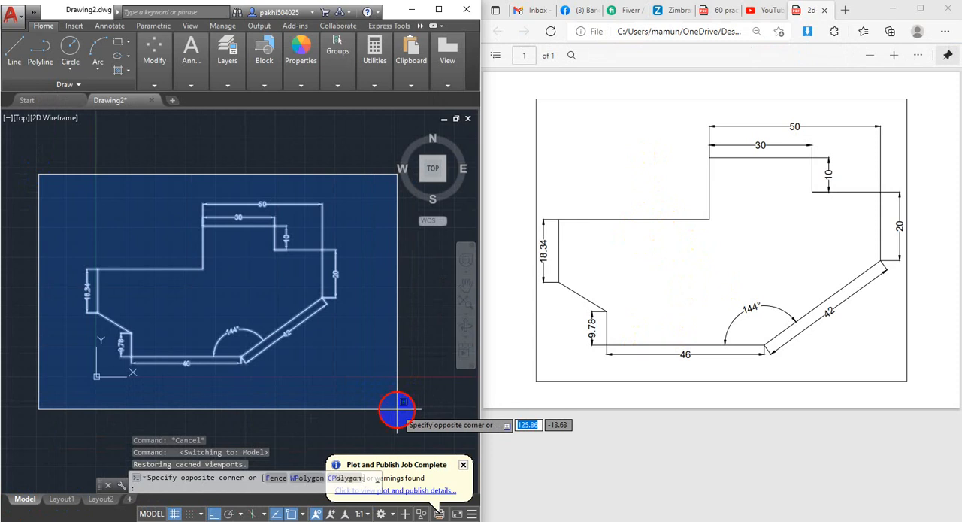
pyautogui.click(396, 409)
pyautogui.moveTo(301, 79)
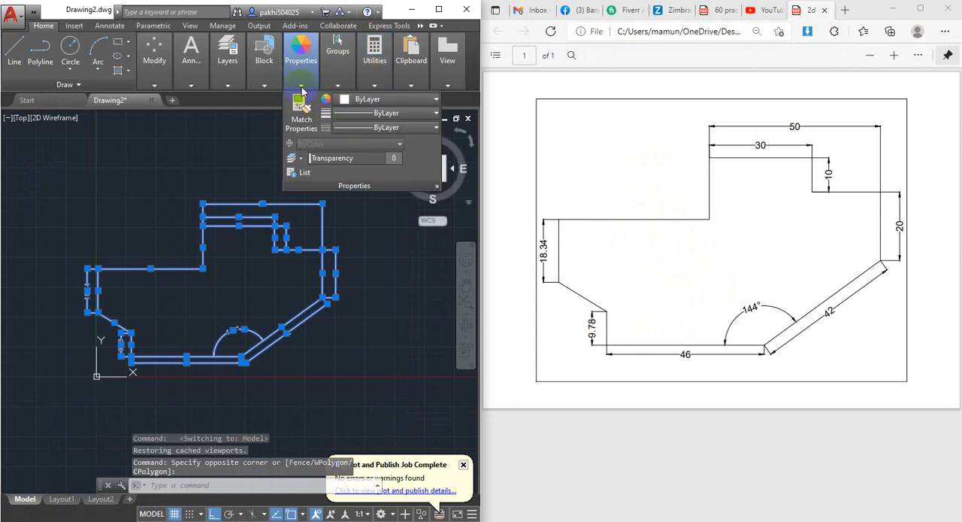
pyautogui.click(361, 114)
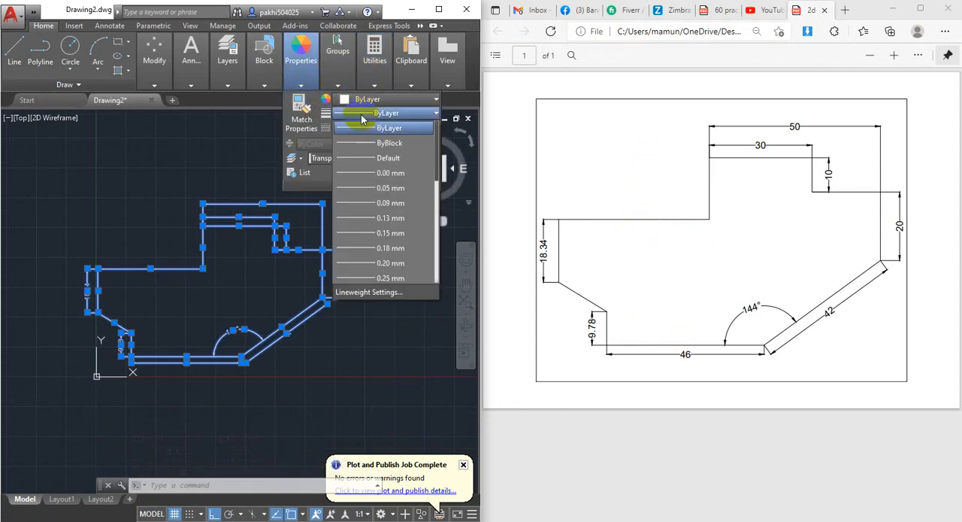
pyautogui.scroll(-2, 398, 254)
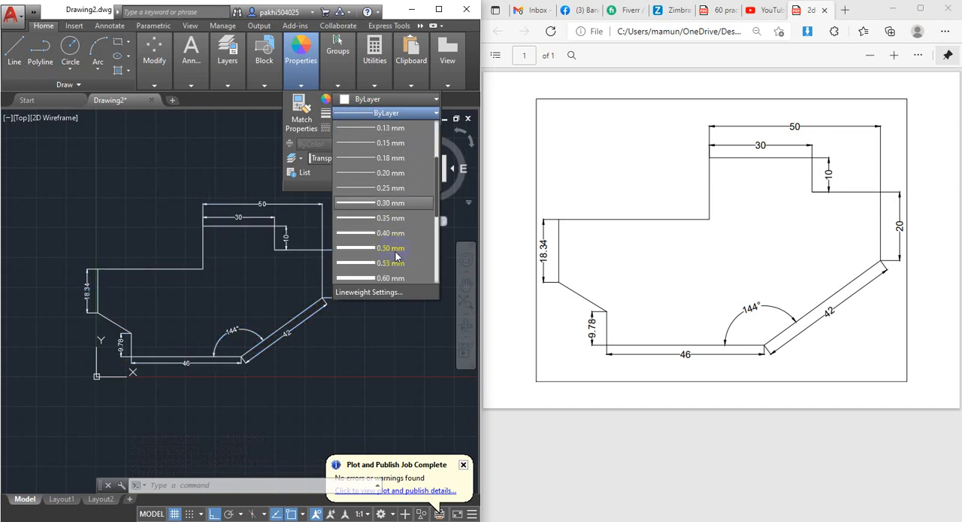
pyautogui.click(365, 219)
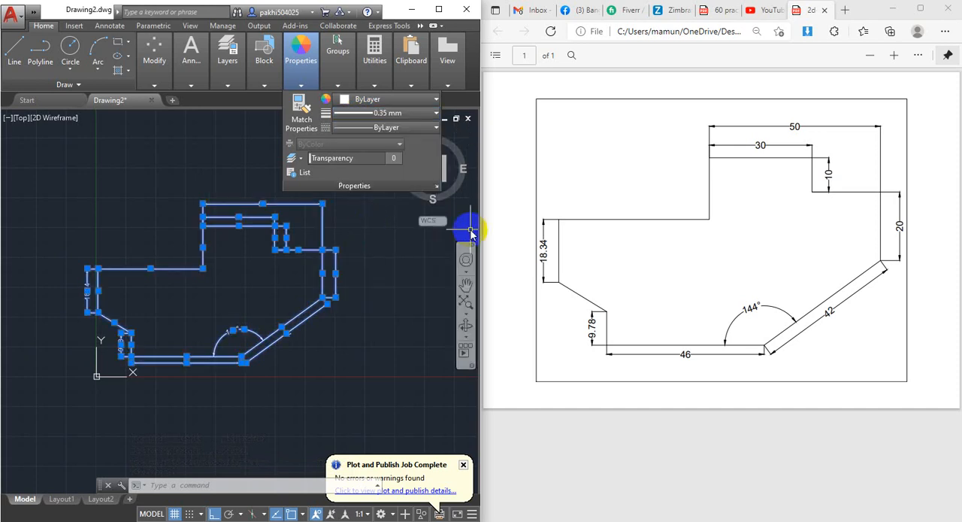
# Preview the Layout1 plot using the <Previous plot> page setup and a window around the viewport frame, and close without plotting.
pyautogui.click(62, 499)
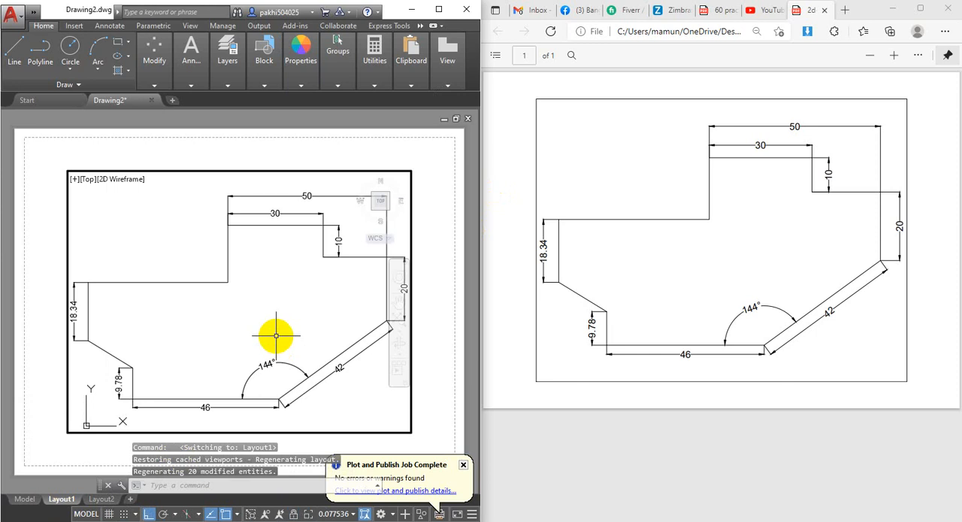
pyautogui.hotkey('ctrl', 'p')
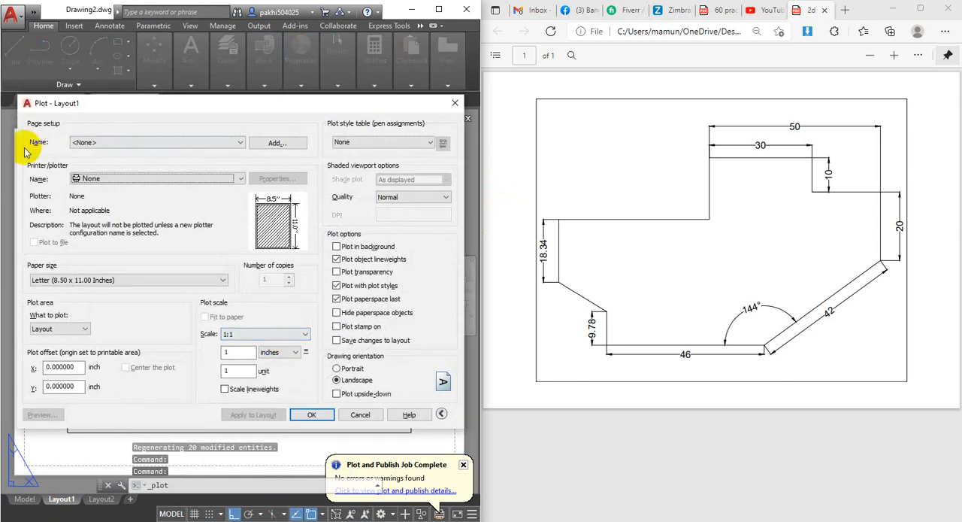
pyautogui.click(96, 145)
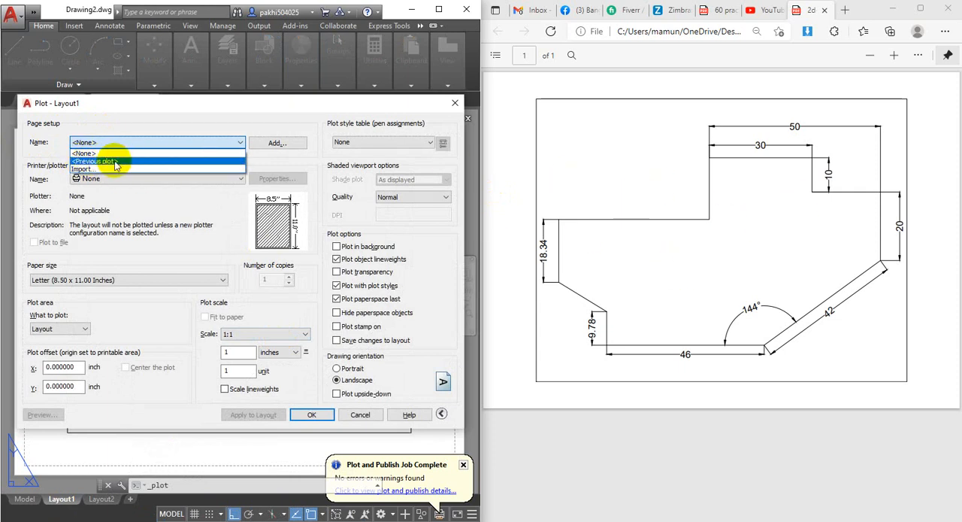
pyautogui.click(113, 162)
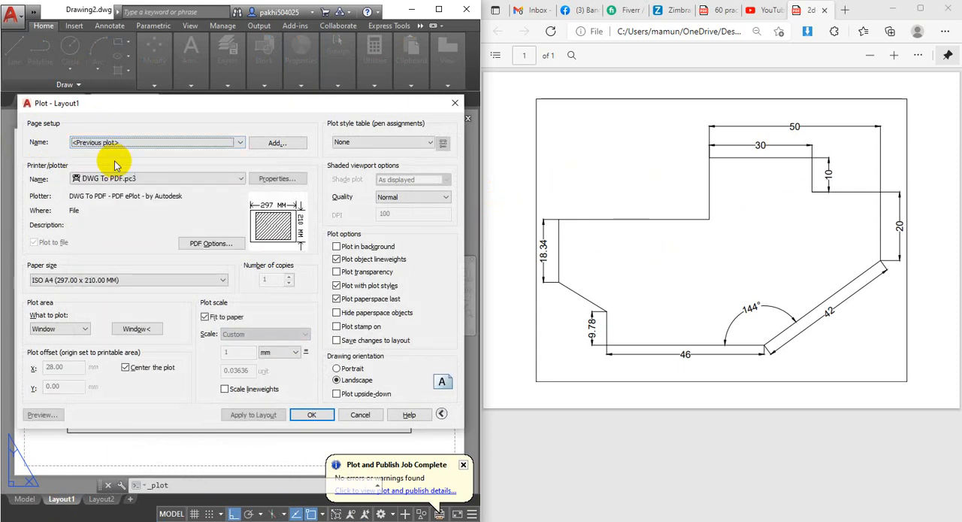
pyautogui.click(138, 330)
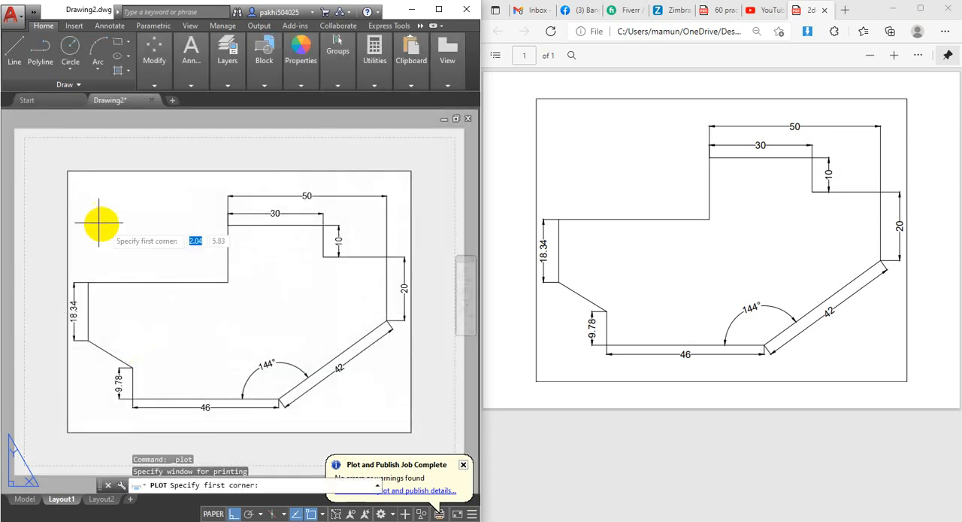
pyautogui.click(67, 169)
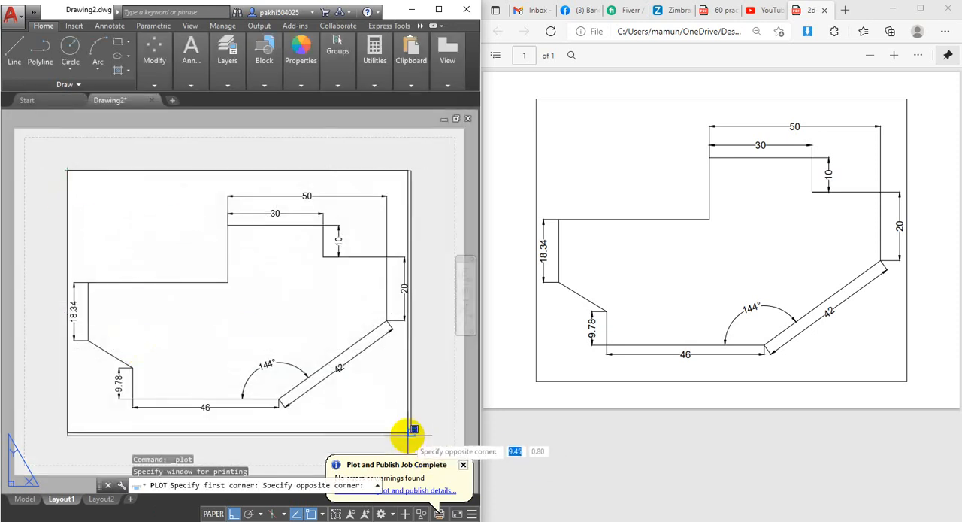
pyautogui.click(412, 435)
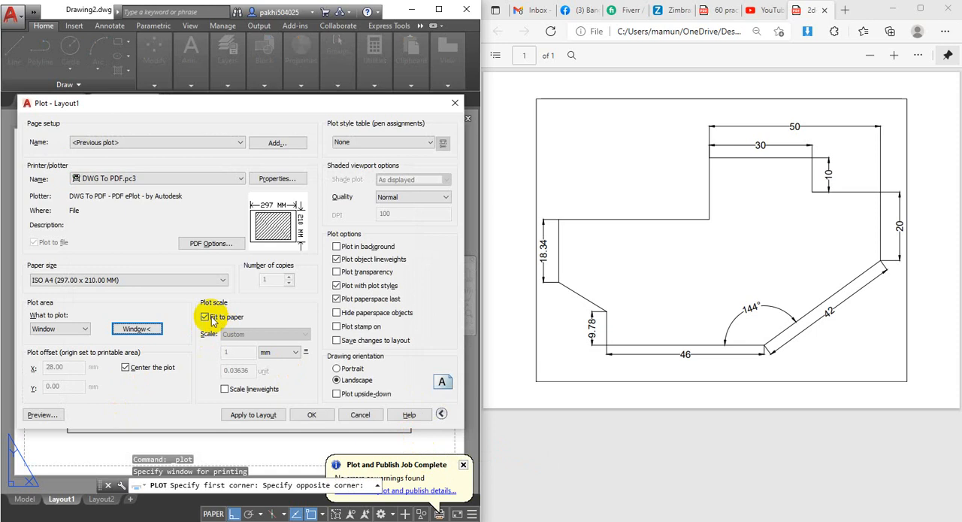
pyautogui.click(42, 415)
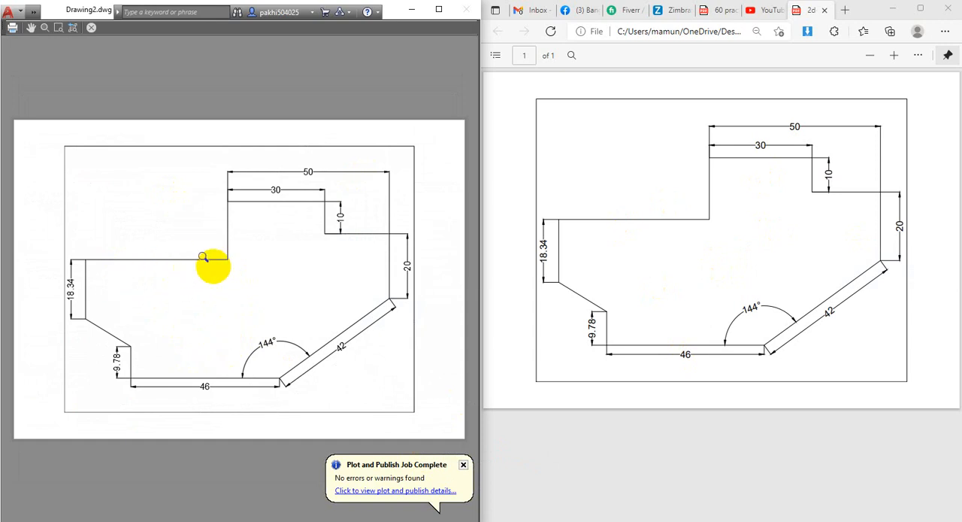
pyautogui.click(91, 28)
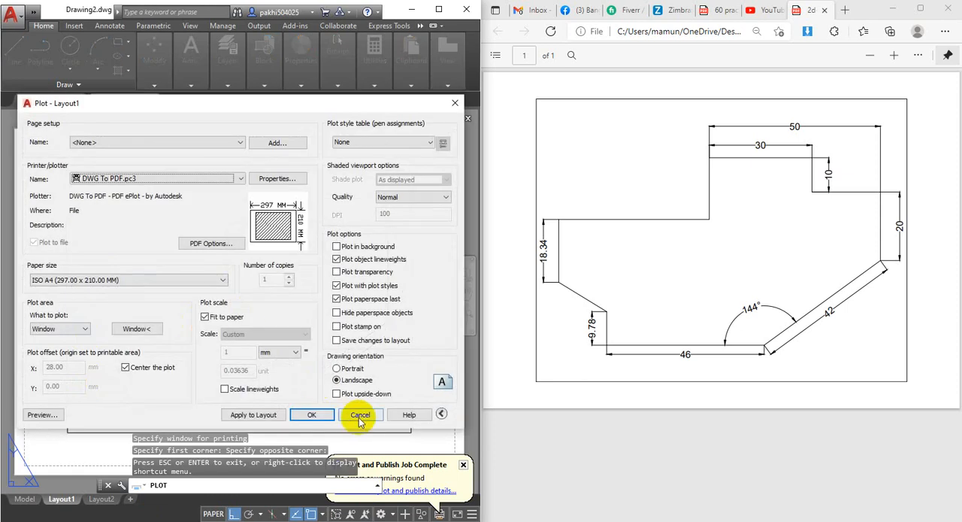
pyautogui.click(456, 103)
# In model space, select the entire outline with its dimensions and set the lineweight to 0.50 mm.
pyautogui.click(25, 498)
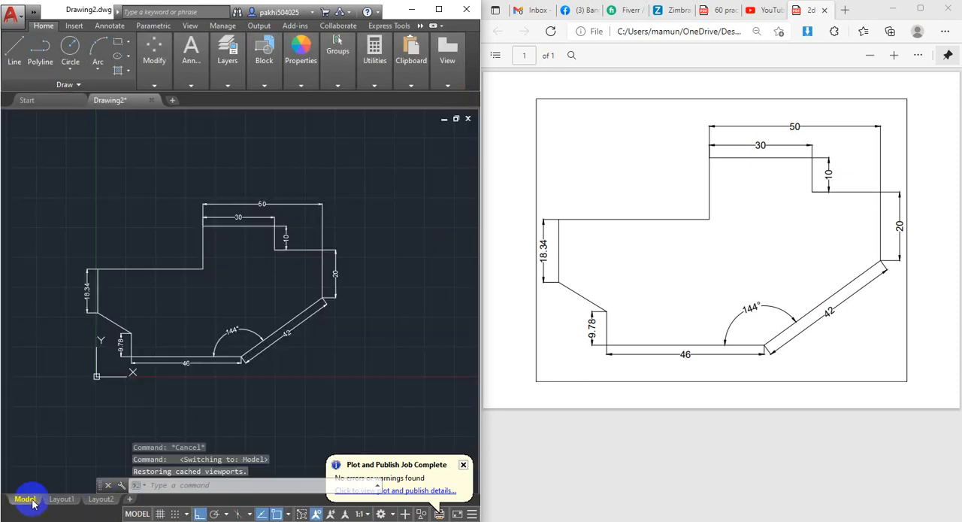
pyautogui.click(43, 175)
pyautogui.click(376, 409)
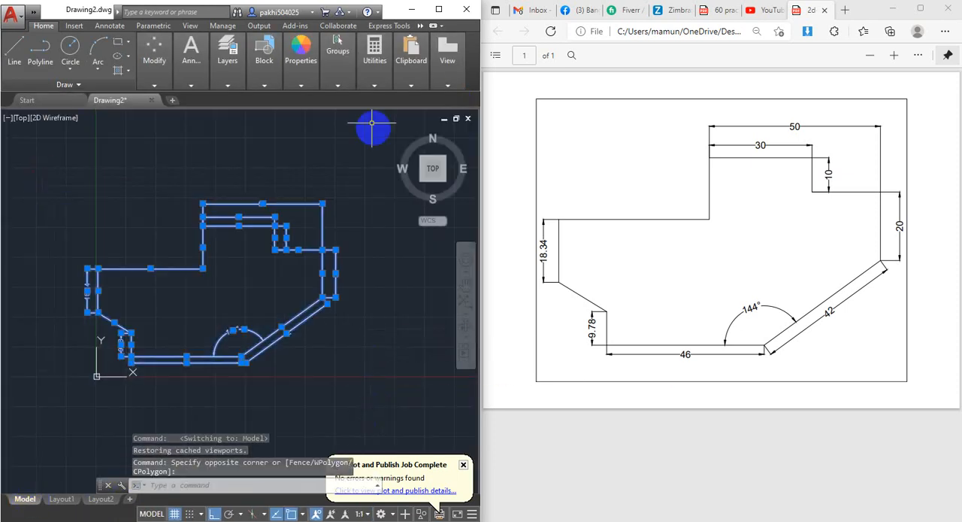
pyautogui.click(300, 85)
pyautogui.click(383, 115)
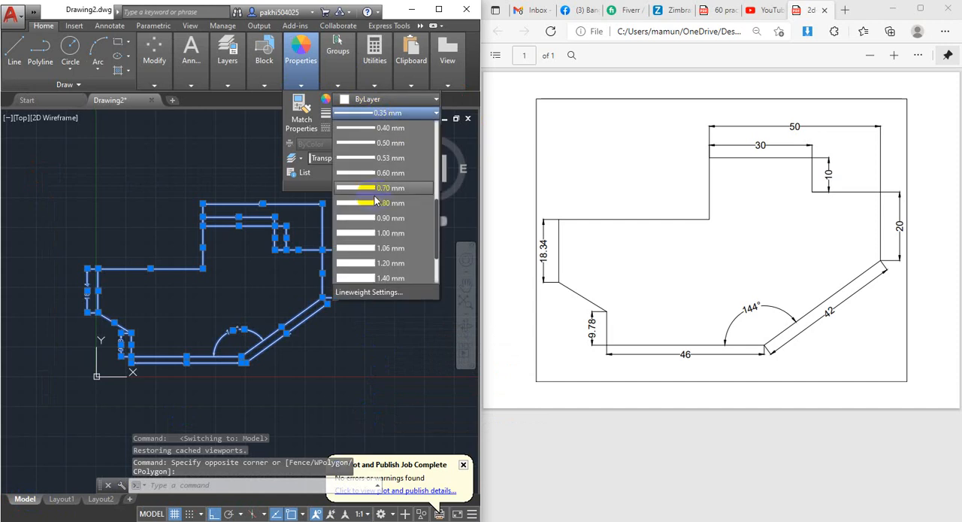
pyautogui.click(385, 143)
# Set up another Layout1 plot with the <Previous plot> page setup and a plot window picked at the viewport frame's opposite corners.
pyautogui.moveTo(67, 500)
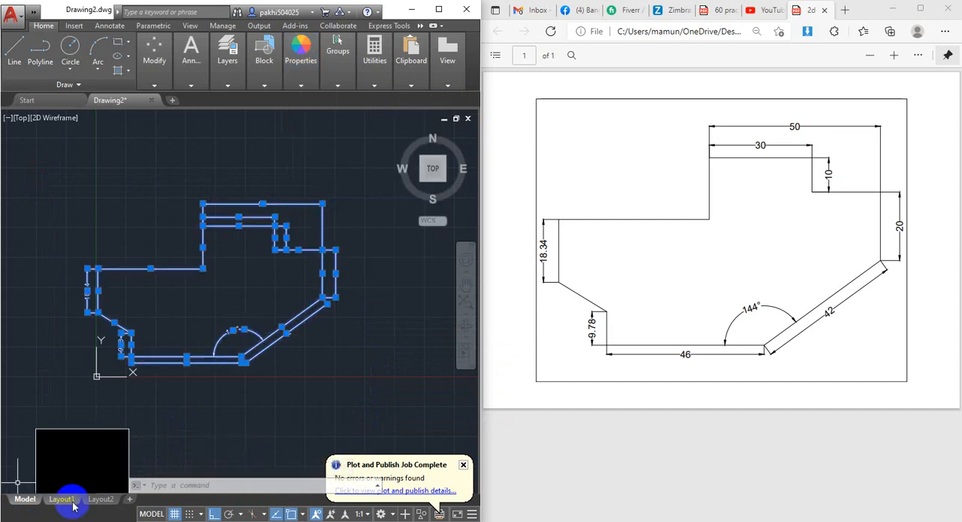
pyautogui.click(63, 502)
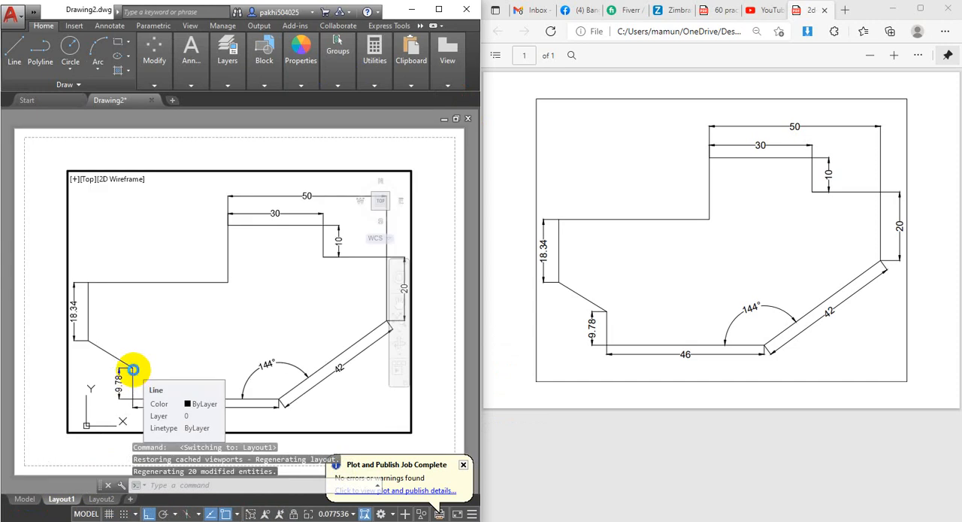
pyautogui.hotkey('ctrl', 'p')
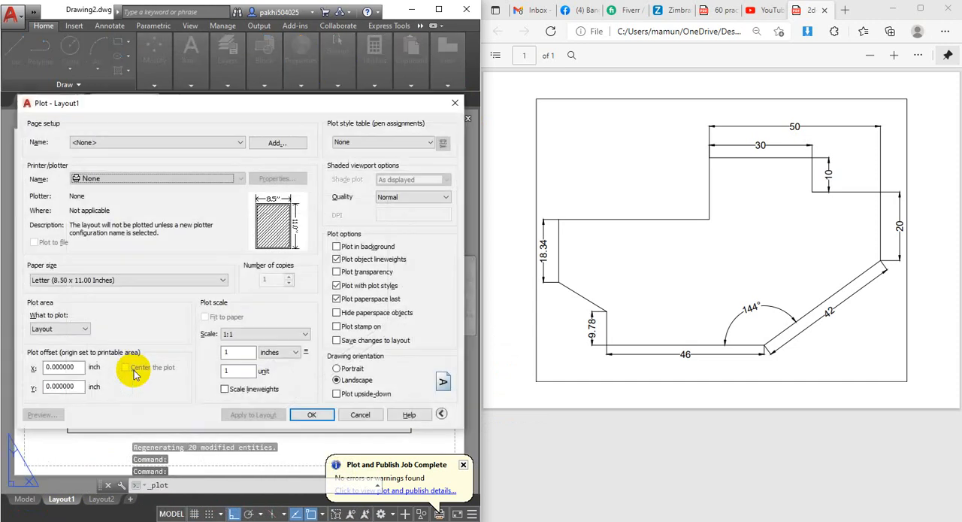
pyautogui.click(133, 142)
pyautogui.click(126, 156)
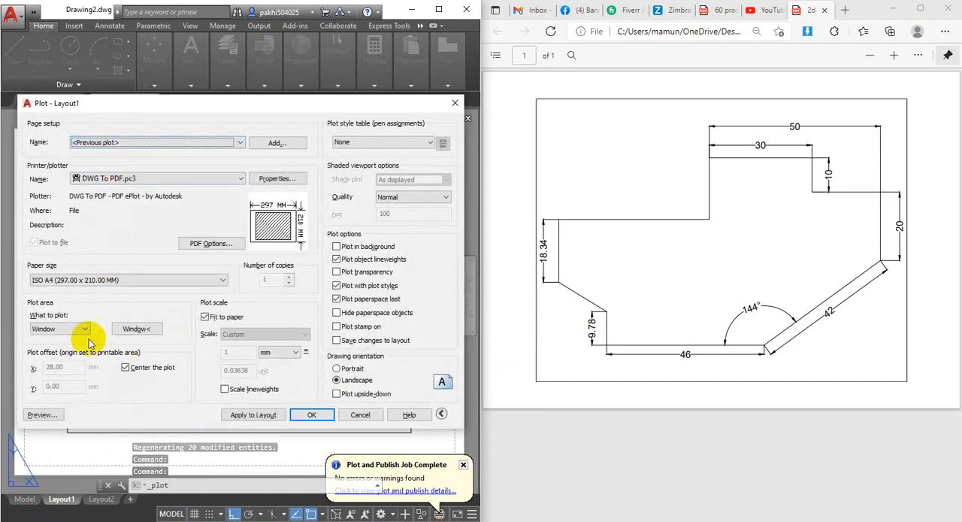
pyautogui.click(137, 329)
pyautogui.click(67, 171)
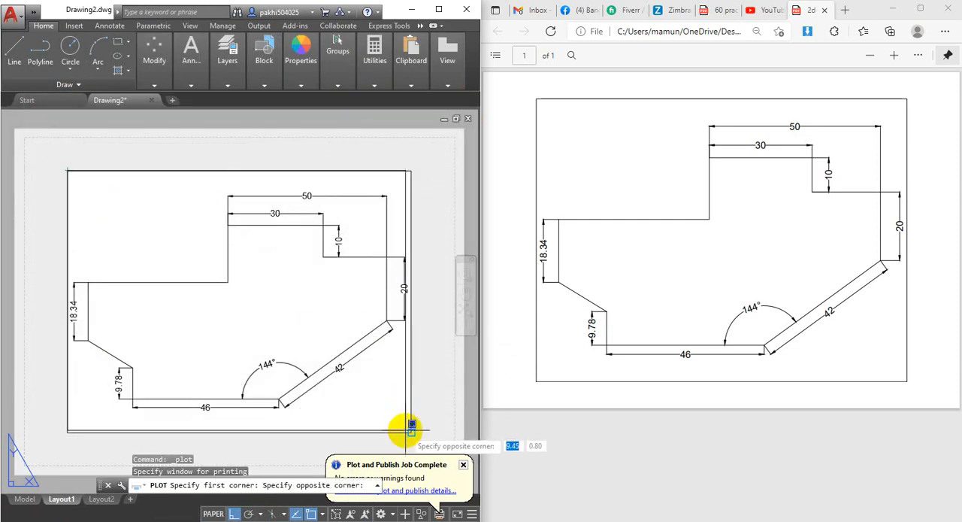
pyautogui.click(412, 425)
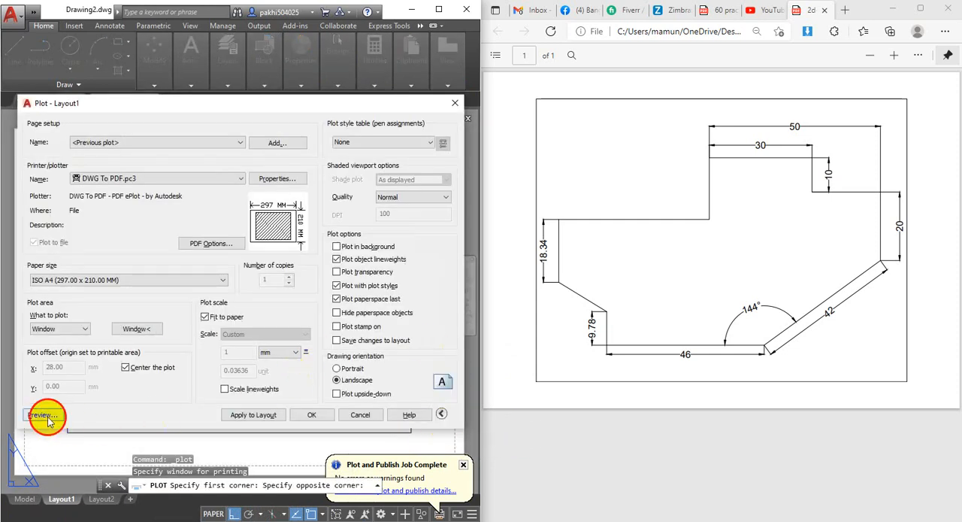
# Preview the windowed Layout1 plot, and close the preview and the plot setup without plotting.
pyautogui.click(46, 417)
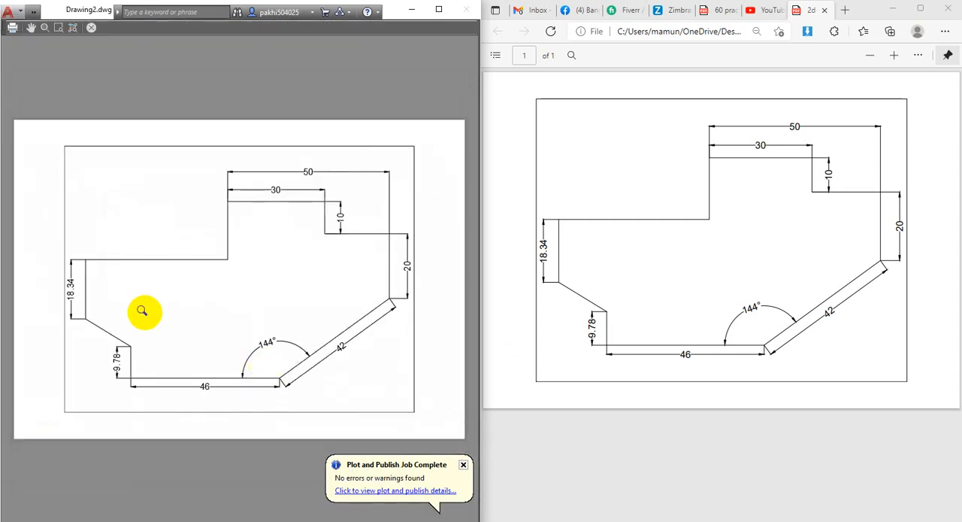
pyautogui.click(91, 28)
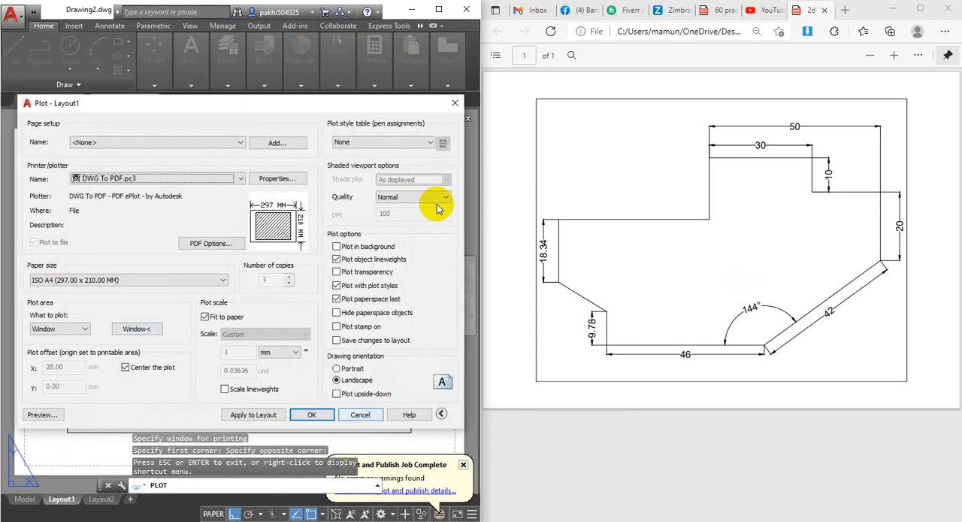
pyautogui.click(455, 102)
# Return to model space and turn on Display Lineweight in the Lineweight Settings.
pyautogui.click(25, 499)
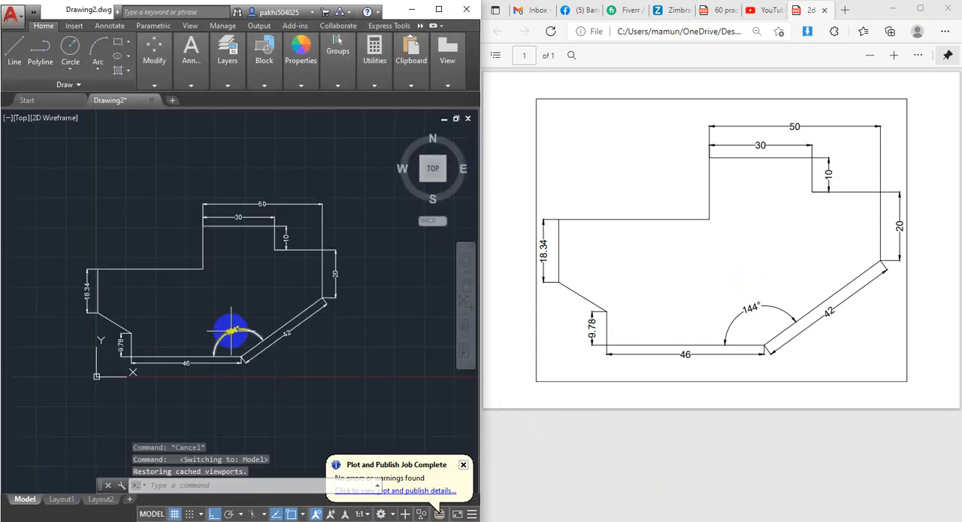
pyautogui.write('line')
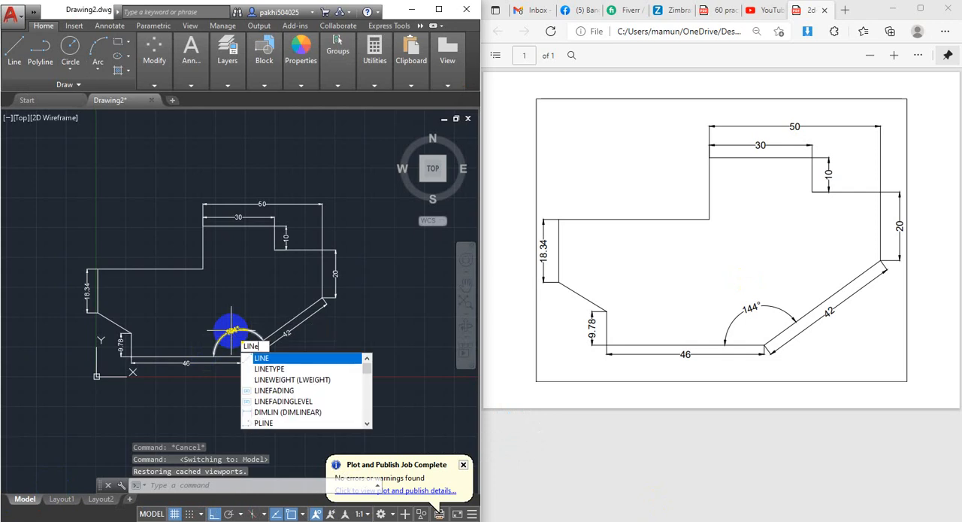
pyautogui.click(309, 379)
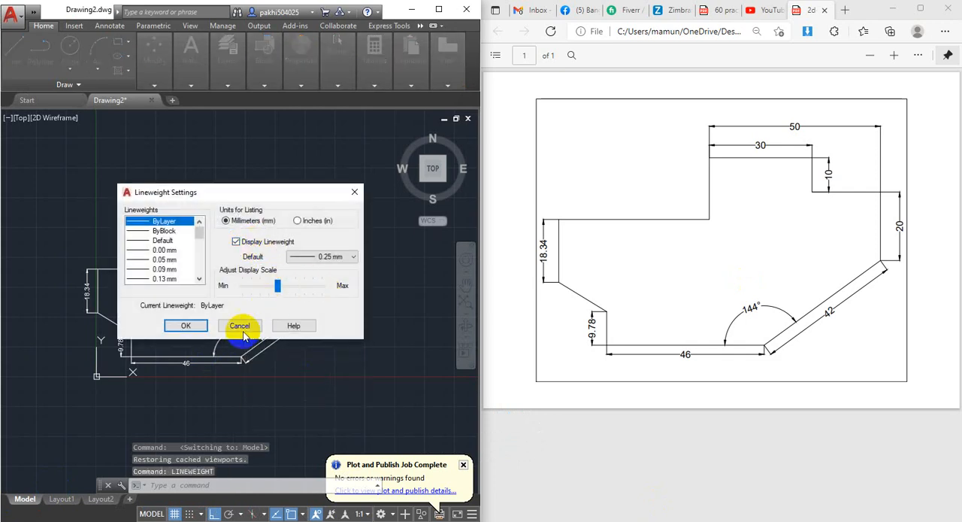
pyautogui.click(188, 327)
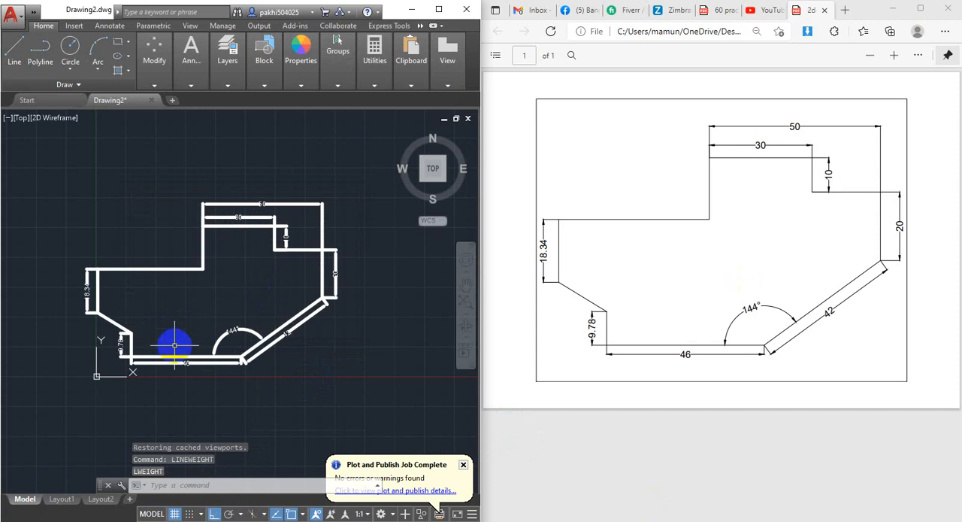
# Set up the Layout1 plot again with the <Previous plot> page setup and a plot window spanning the viewport frame's opposite corners.
pyautogui.click(61, 498)
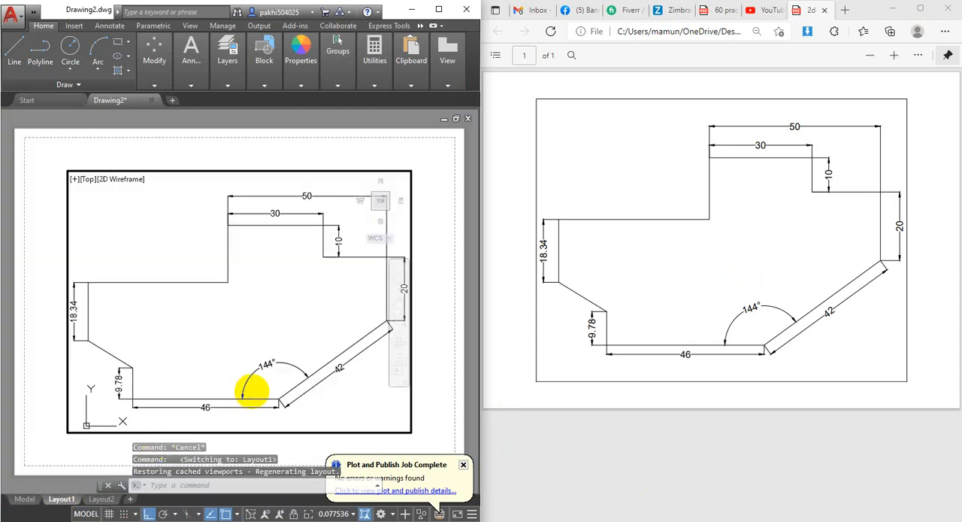
pyautogui.hotkey('ctrl', 'p')
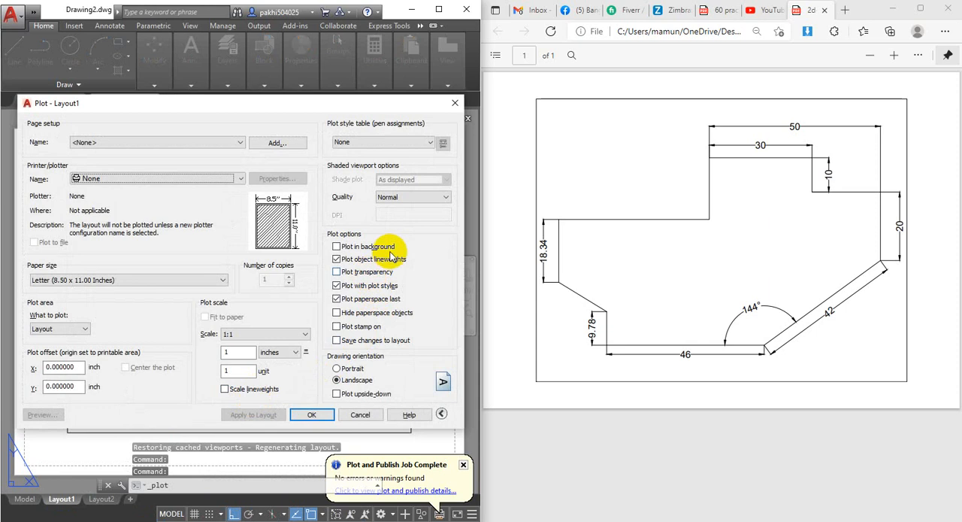
pyautogui.click(118, 142)
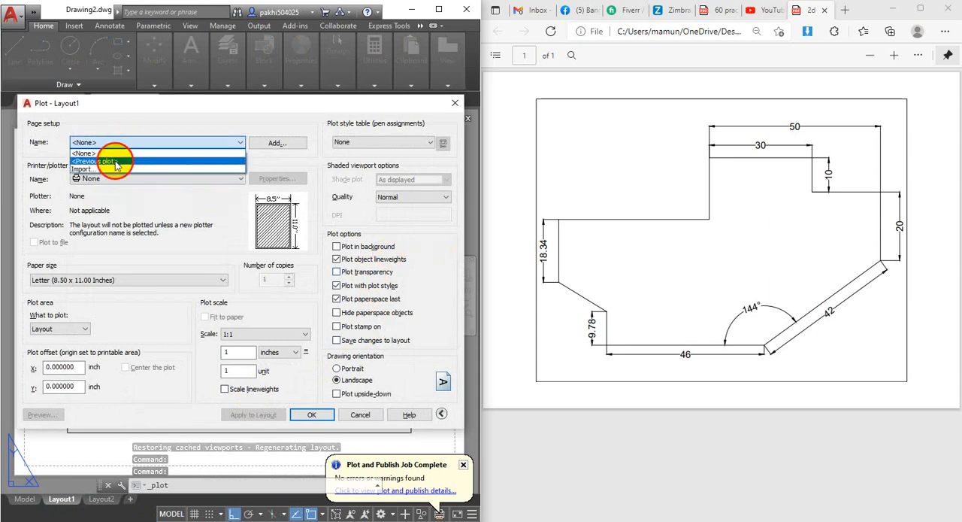
pyautogui.click(115, 163)
pyautogui.click(137, 331)
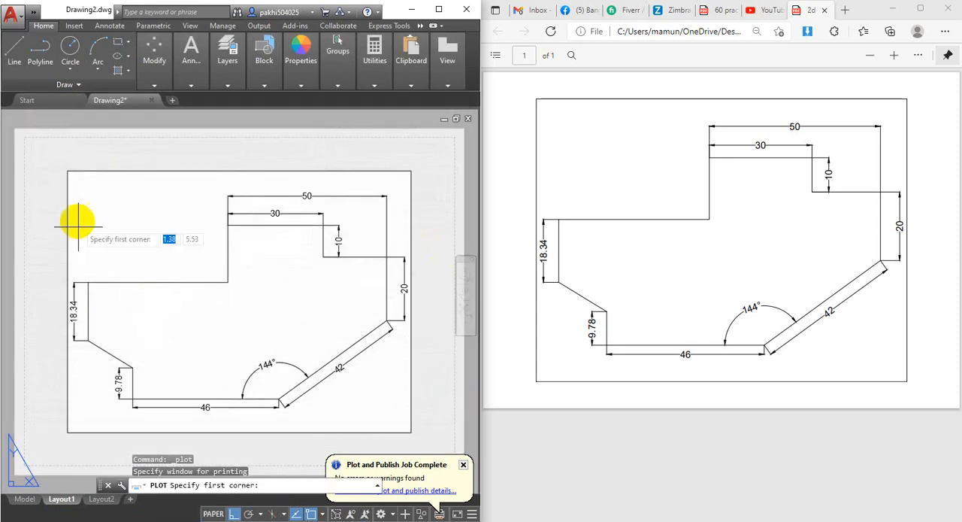
pyautogui.click(67, 172)
pyautogui.click(411, 432)
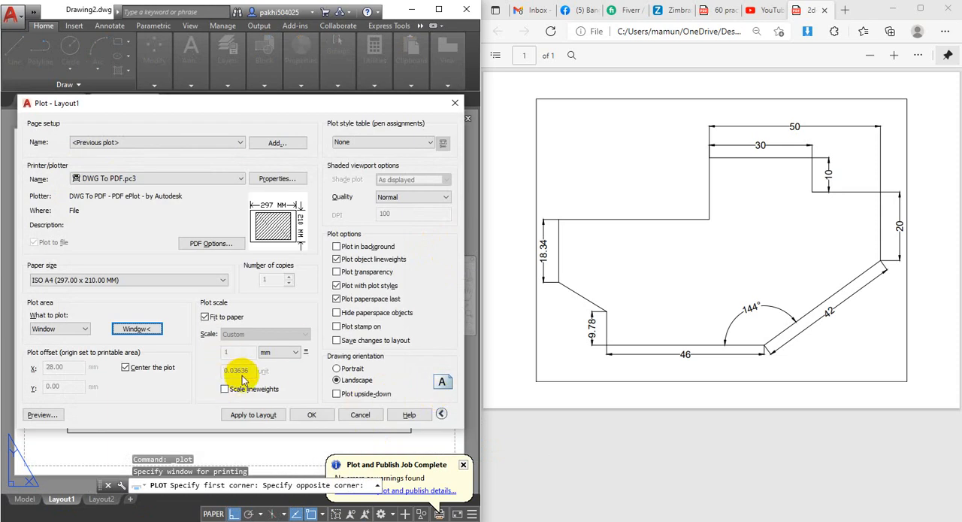
# Preview the plot, enable saving changes to the layout, and preview it once more.
pyautogui.click(39, 414)
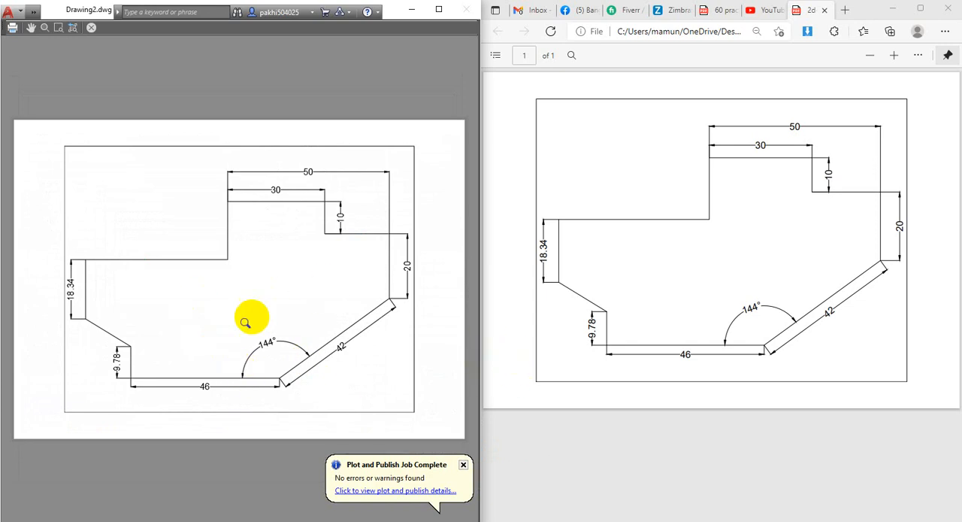
pyautogui.click(91, 29)
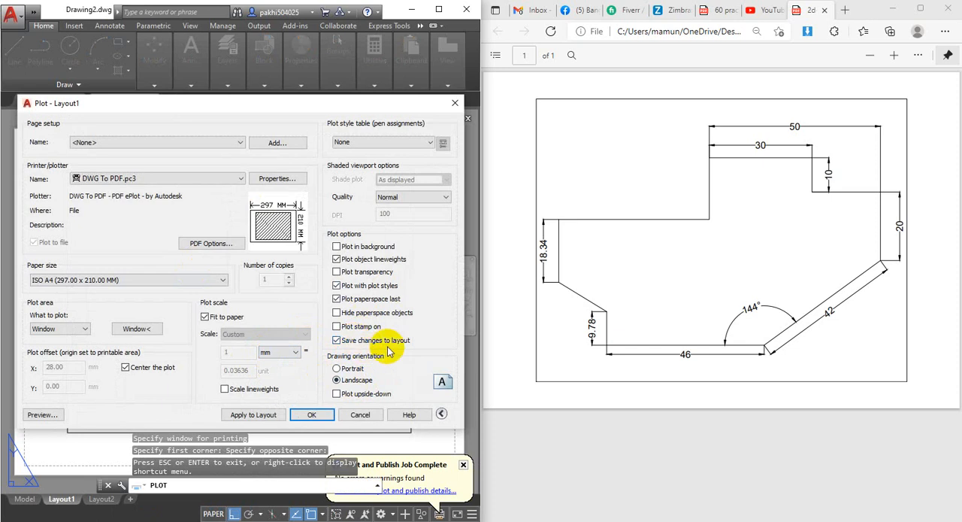
pyautogui.click(41, 414)
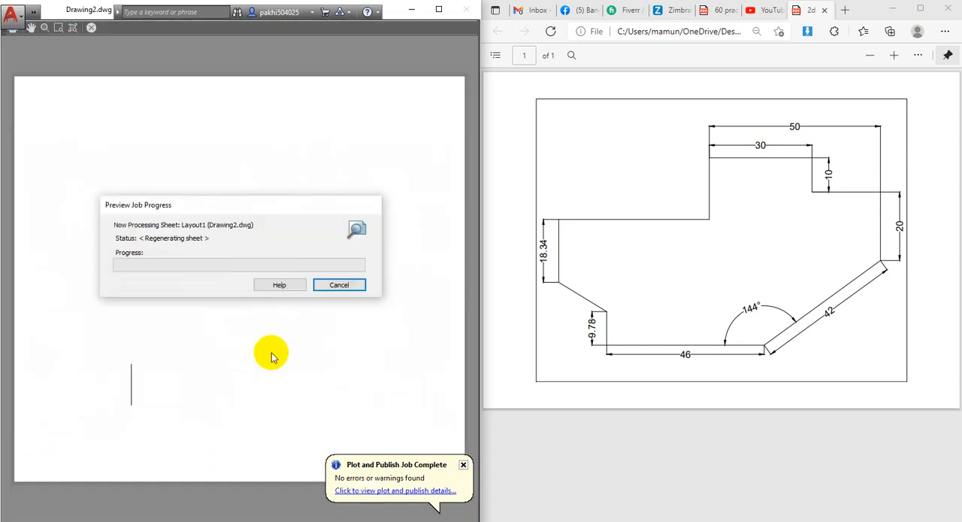
pyautogui.click(86, 30)
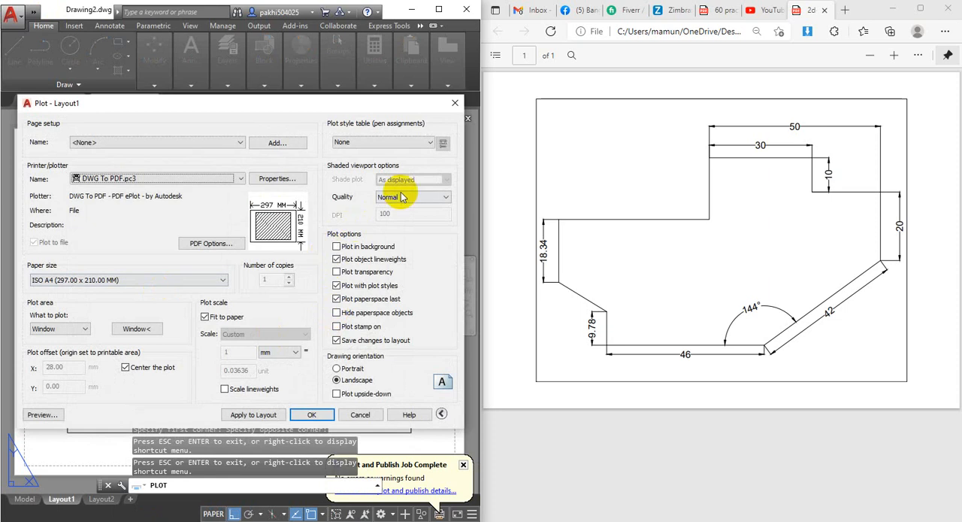
# Assign the monochrome.ctb plot style table, apply the settings to the layout and preview the plot.
pyautogui.click(396, 141)
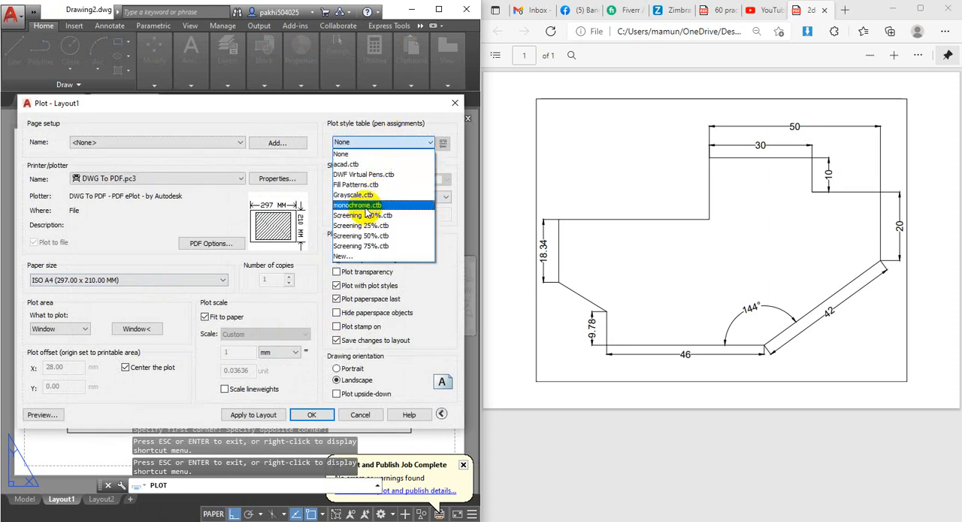
pyautogui.click(361, 197)
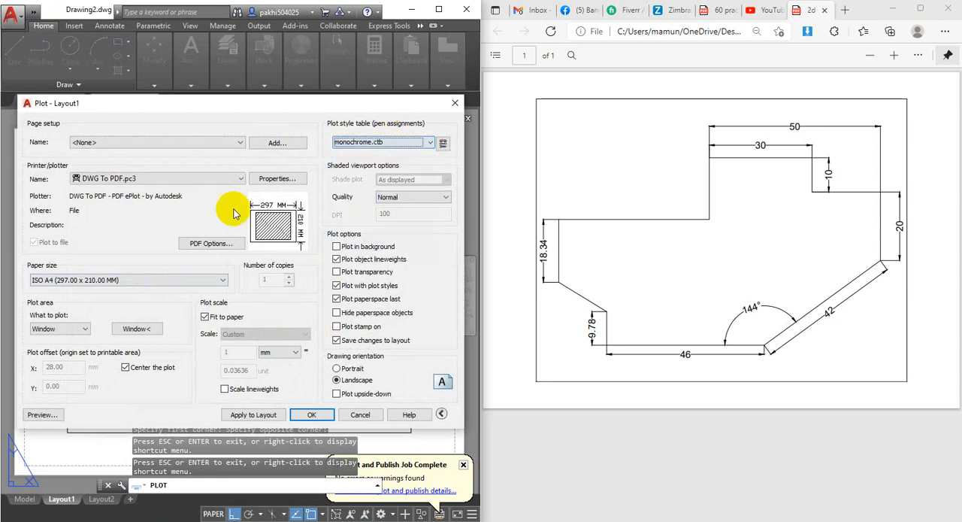
pyautogui.click(255, 415)
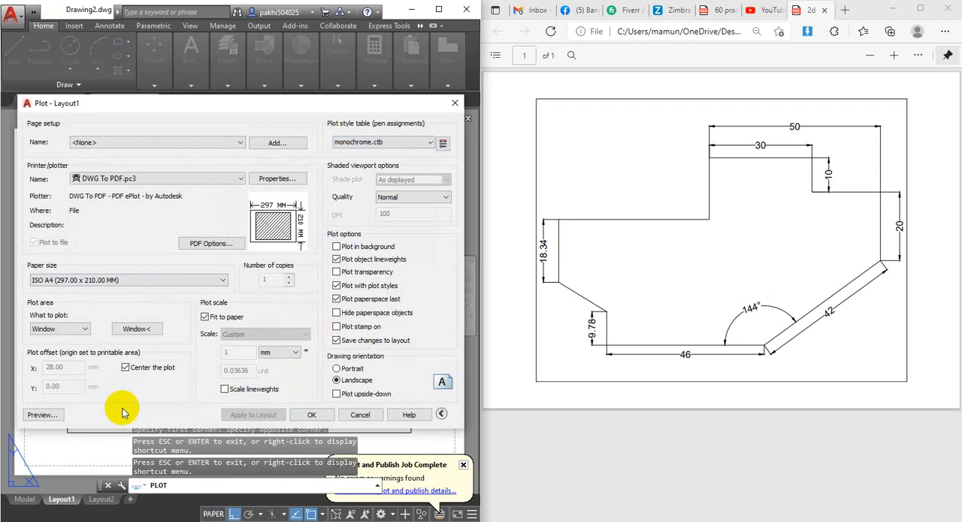
pyautogui.click(41, 414)
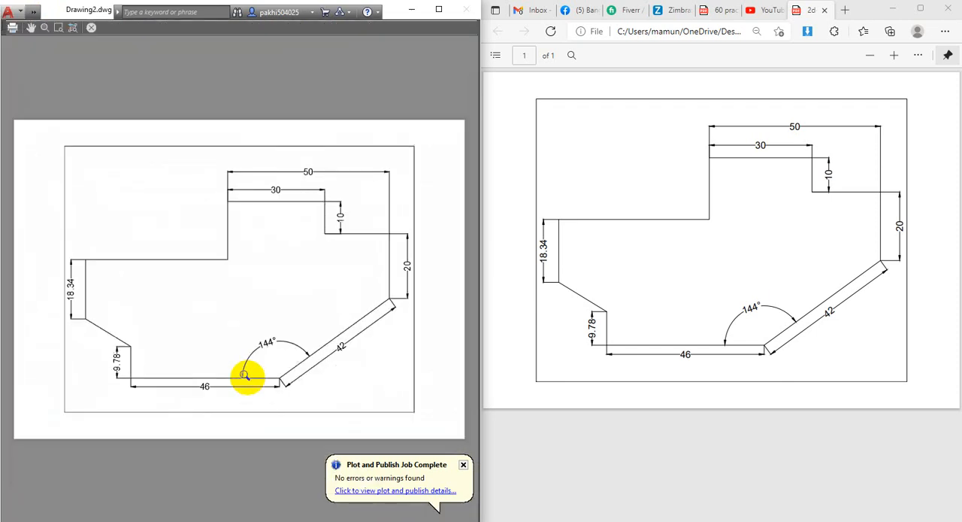
pyautogui.click(90, 28)
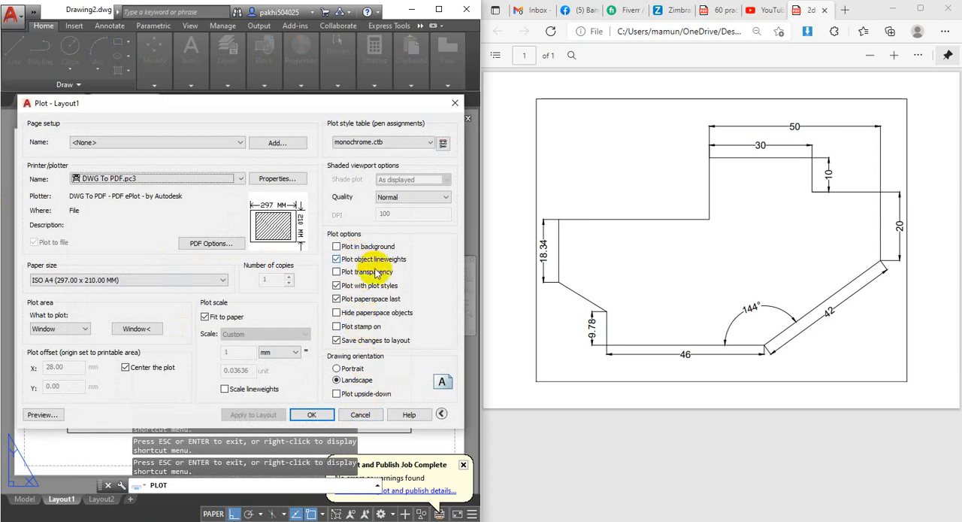
# With plot transparency enabled, plot Layout1 to 2d-01.pdf on the Desktop, replacing the existing file, and activate the layout viewport.
pyautogui.click(313, 414)
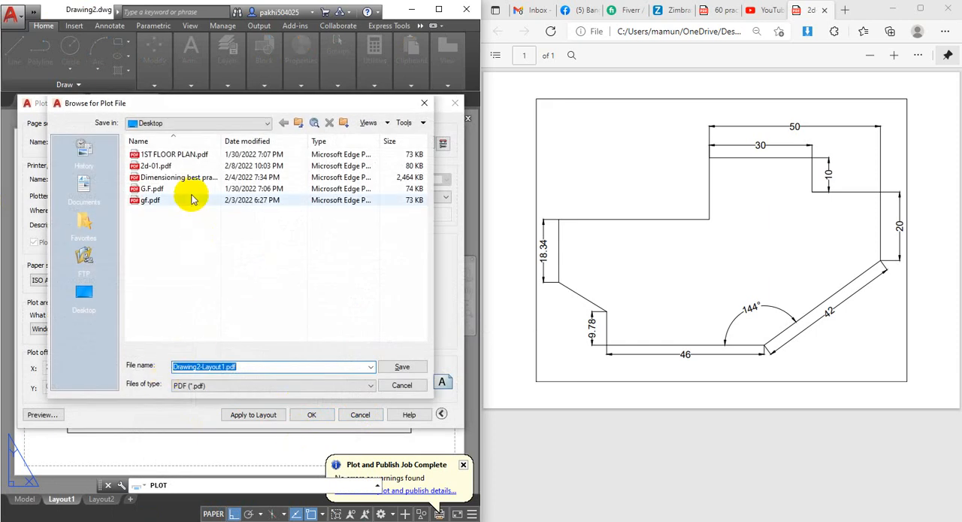
pyautogui.click(147, 165)
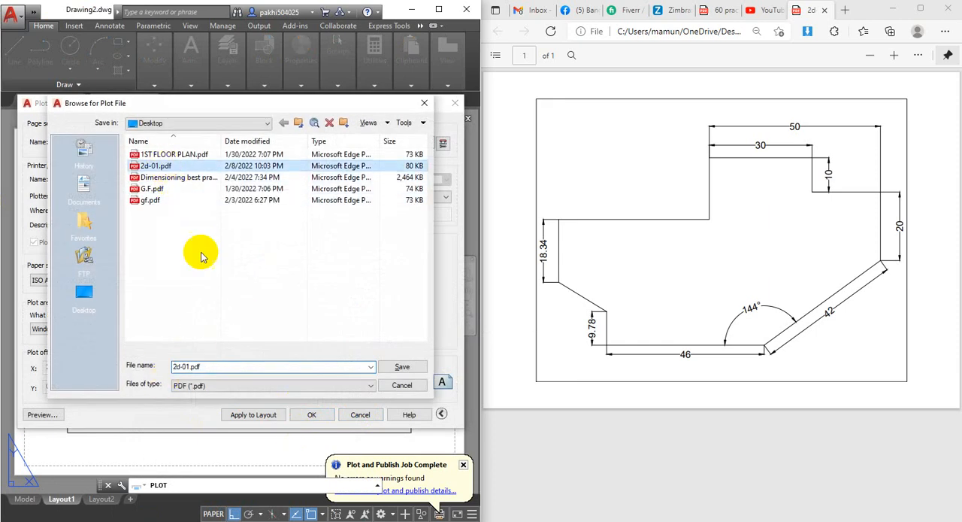
pyautogui.click(403, 370)
pyautogui.click(499, 273)
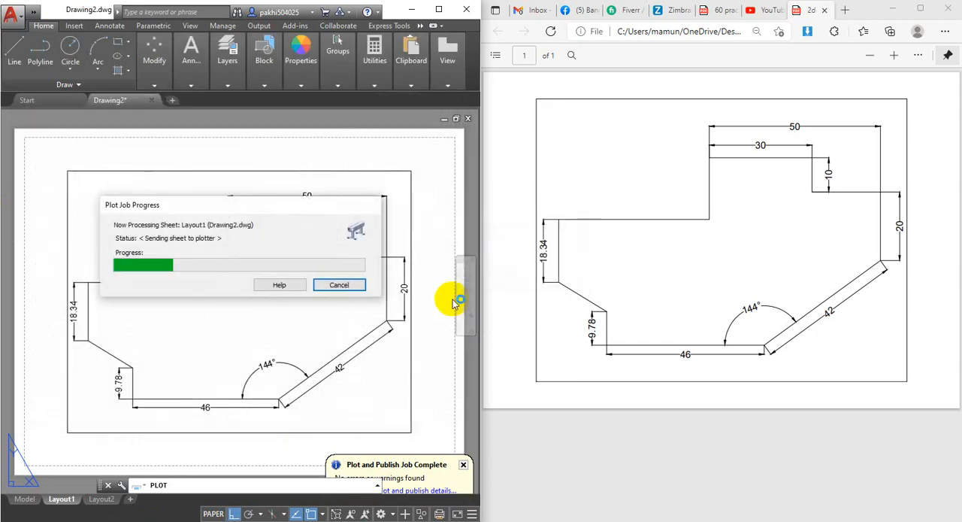
pyautogui.doubleClick(307, 348)
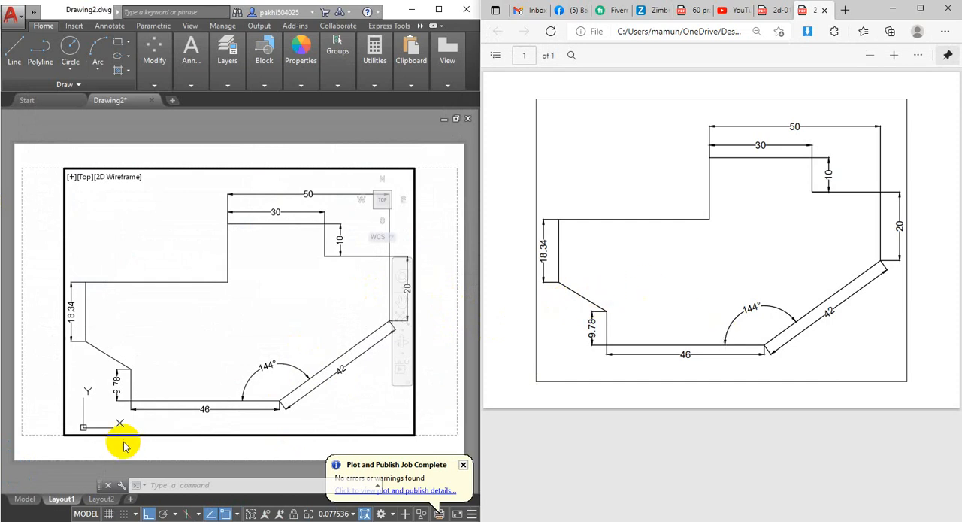
# Return to model space and turn off Display Lineweight in the Lineweight Settings.
pyautogui.click(22, 506)
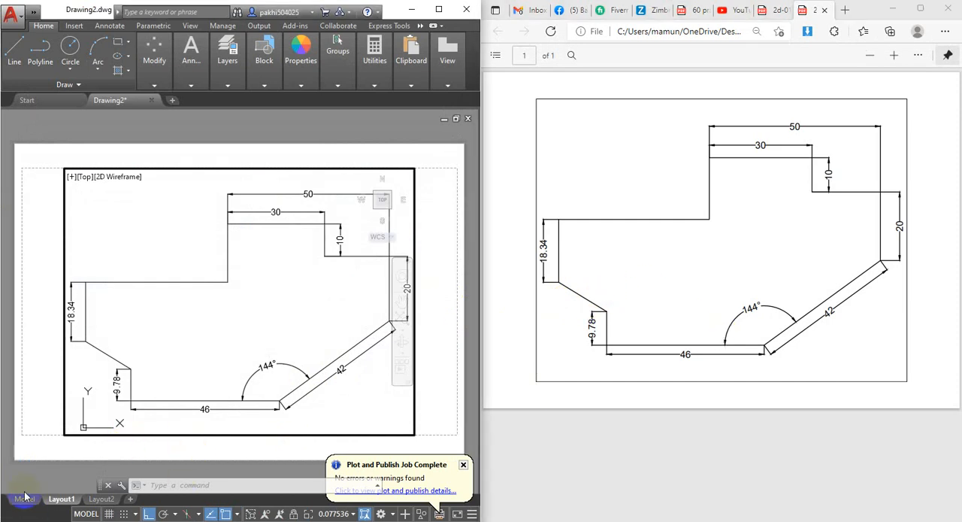
pyautogui.click(24, 501)
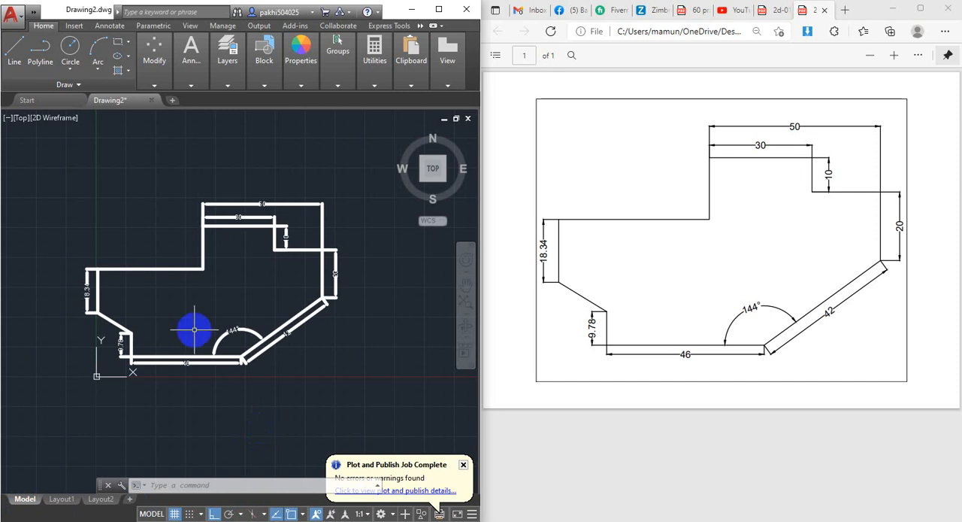
pyautogui.write('line')
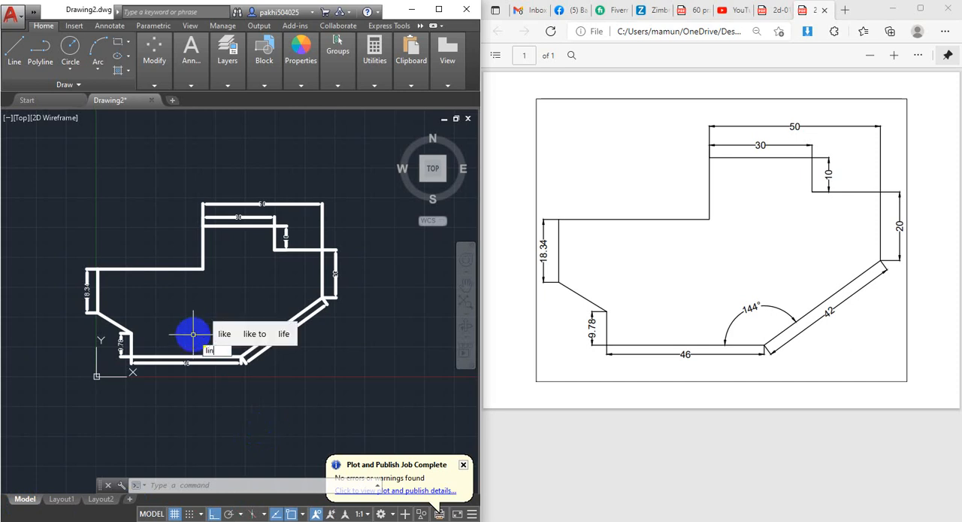
pyautogui.click(277, 372)
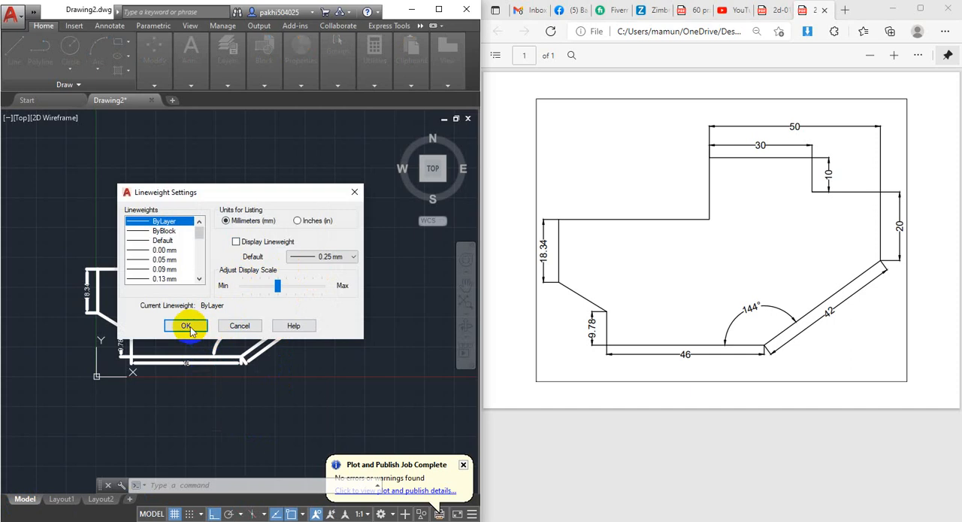
pyautogui.click(239, 324)
pyautogui.scroll(-3, 240, 337)
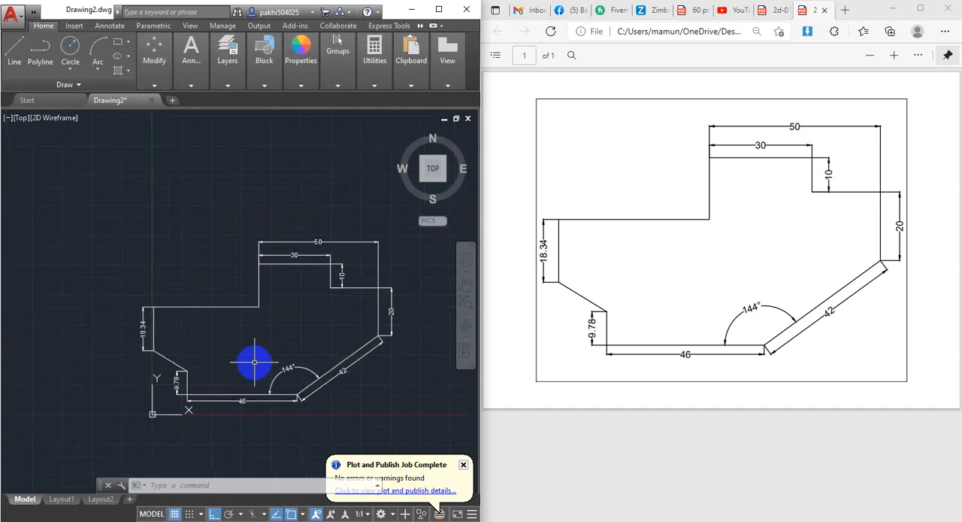
pyautogui.scroll(3, 254, 361)
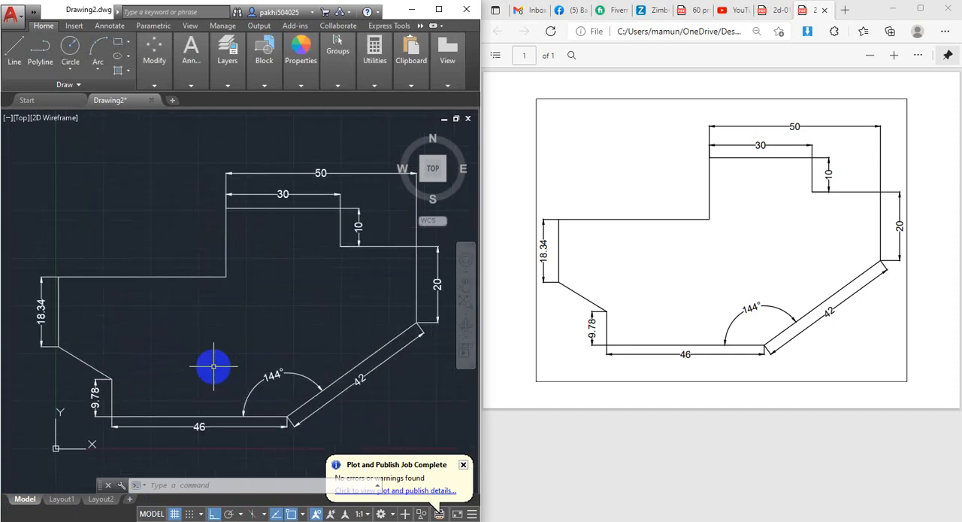